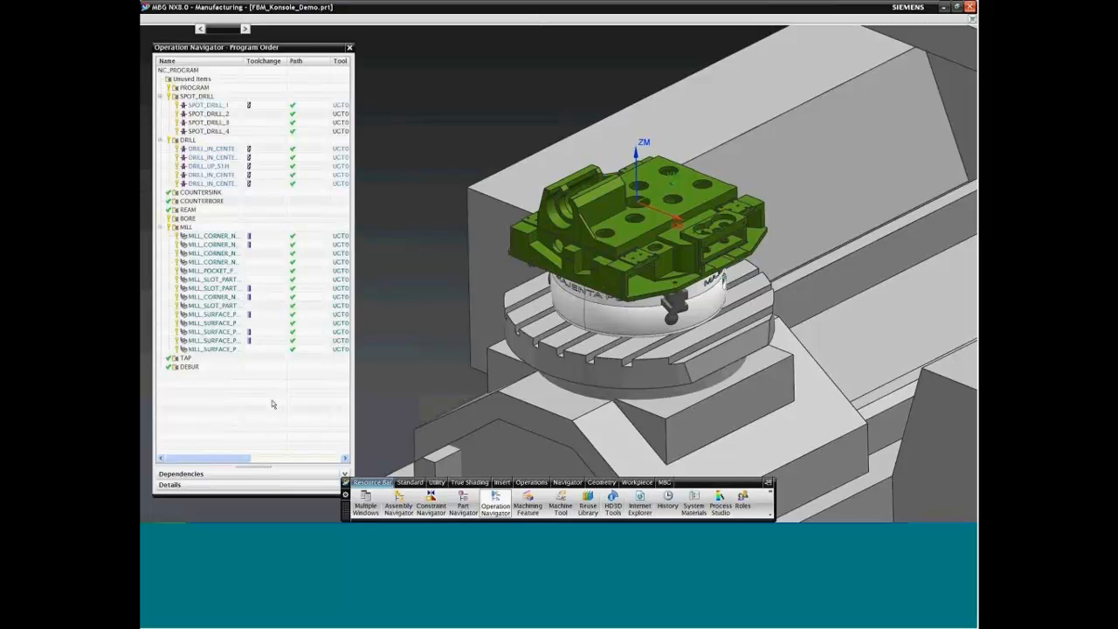
Step: Switch the Operation Navigator to the geometry view and display the part and blank geometry assigned to WORKPIECE
{"action": "right_click", "coordinate": [209, 66]}
{"action": "left_click", "coordinate": [240, 91]}
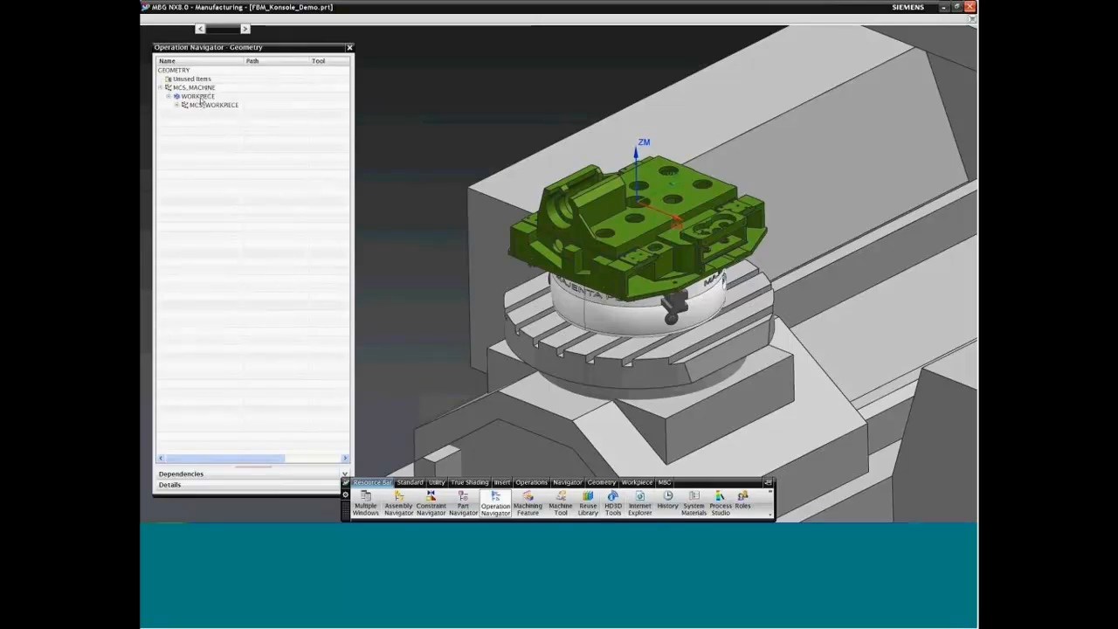
{"action": "double_click", "coordinate": [200, 96]}
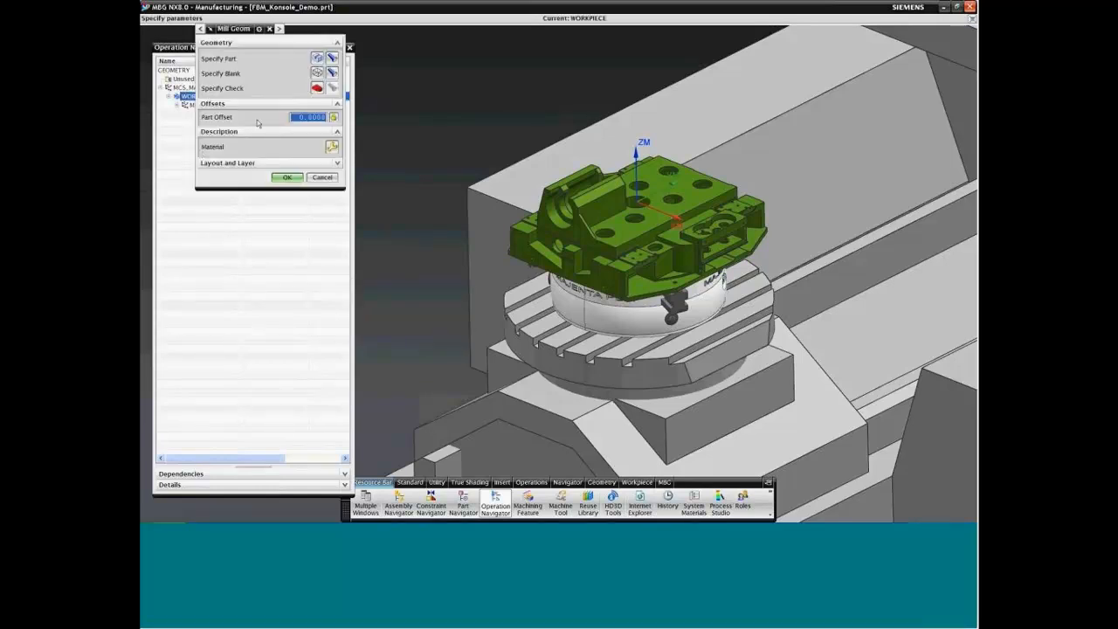
{"action": "left_click", "coordinate": [332, 60]}
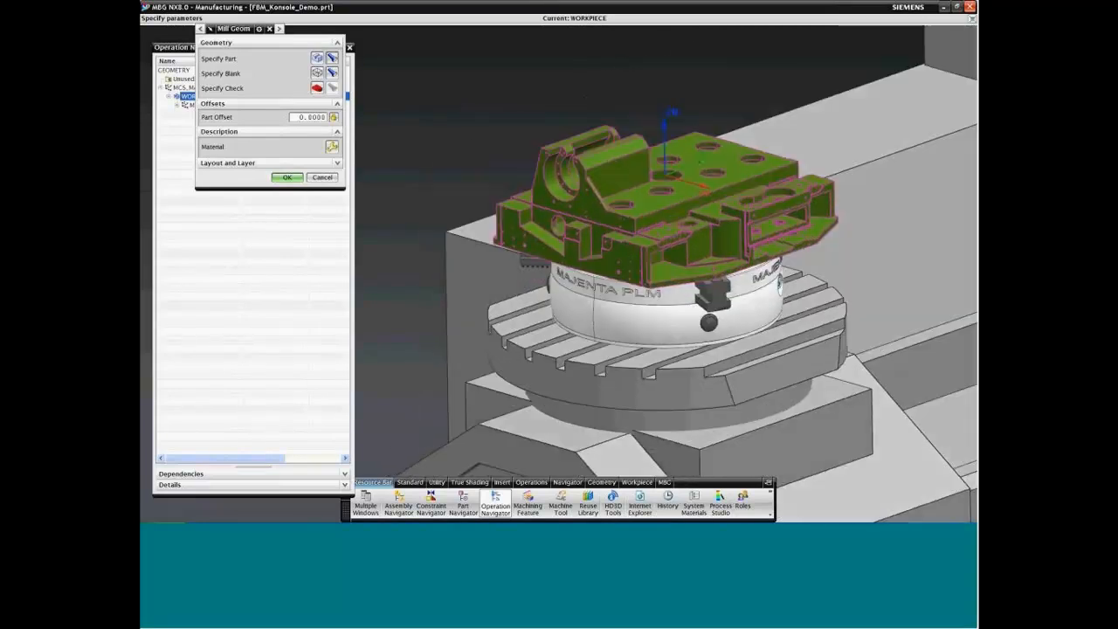
{"action": "left_click", "coordinate": [332, 73]}
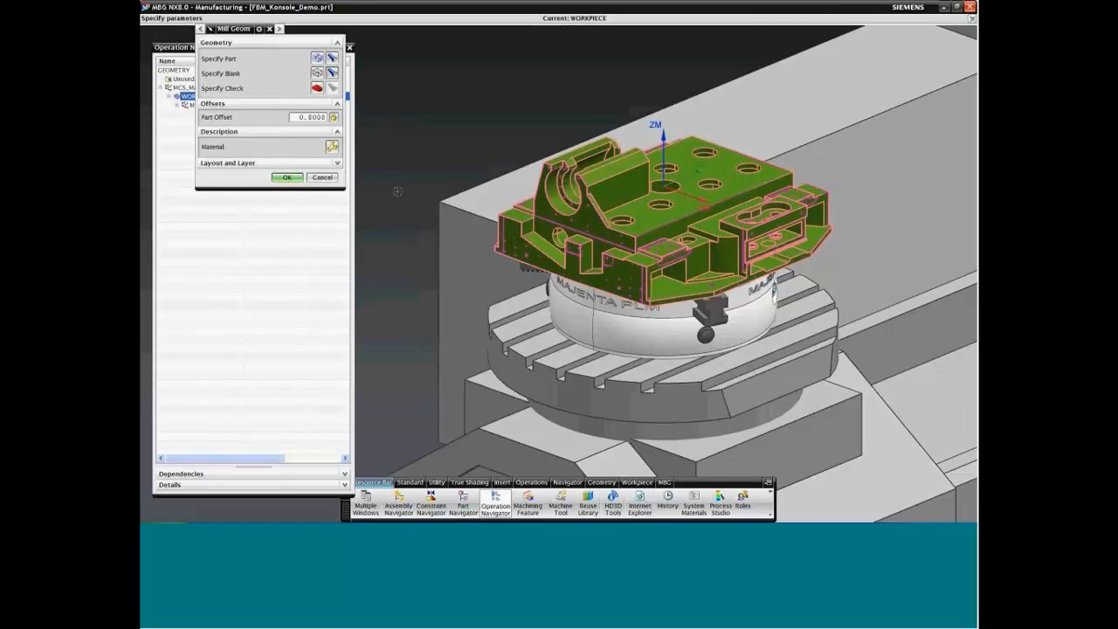
{"action": "left_click", "coordinate": [287, 178]}
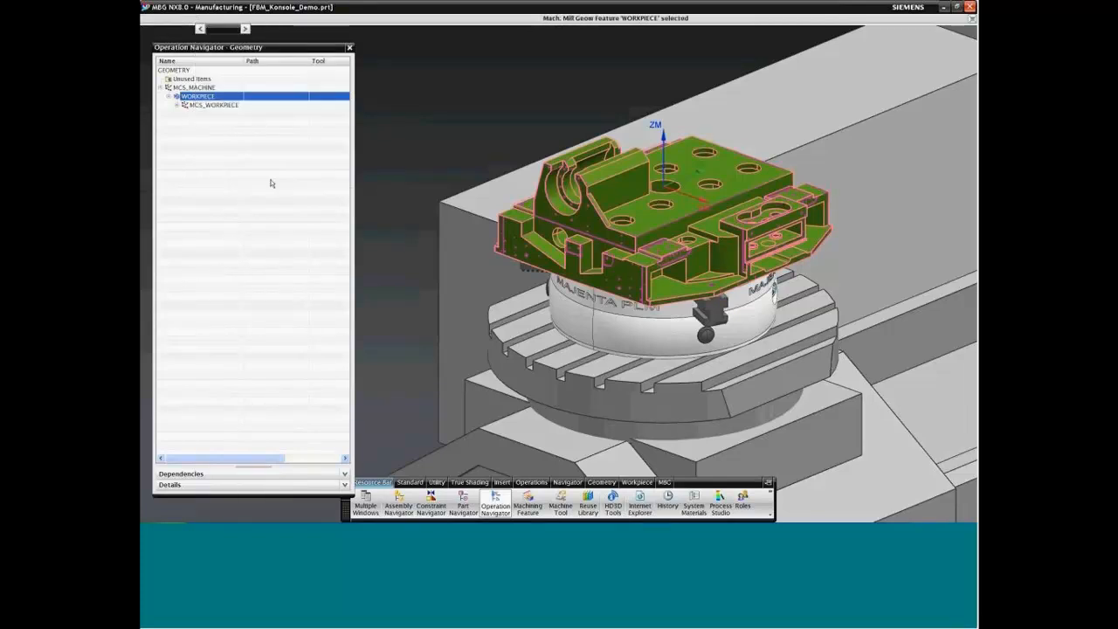
Step: Expand MCS_WORKPIECE and inspect the MCS_TOP and MCS_SIDE_RIGHT coordinate systems without changing them
{"action": "left_click", "coordinate": [176, 106]}
{"action": "left_click", "coordinate": [216, 104]}
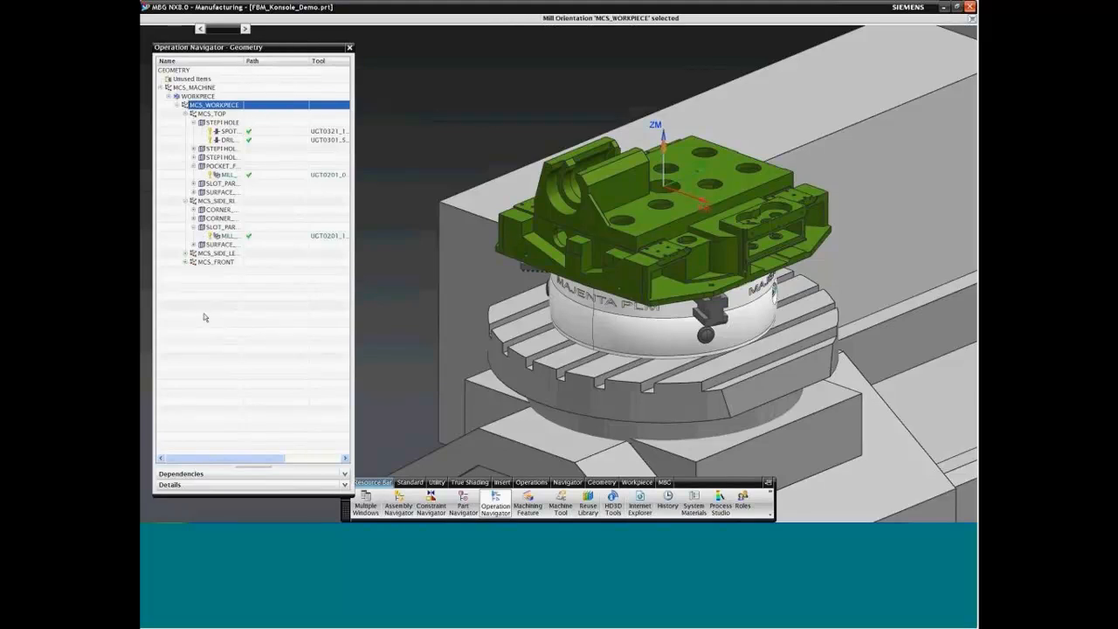
{"action": "left_click", "coordinate": [215, 115]}
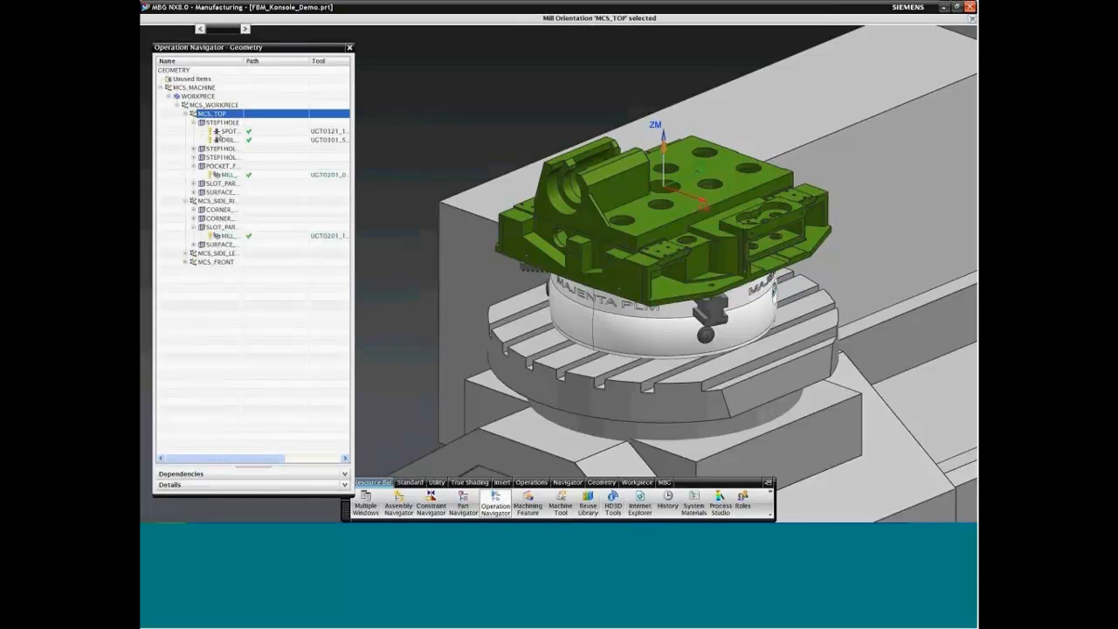
{"action": "double_click", "coordinate": [225, 203]}
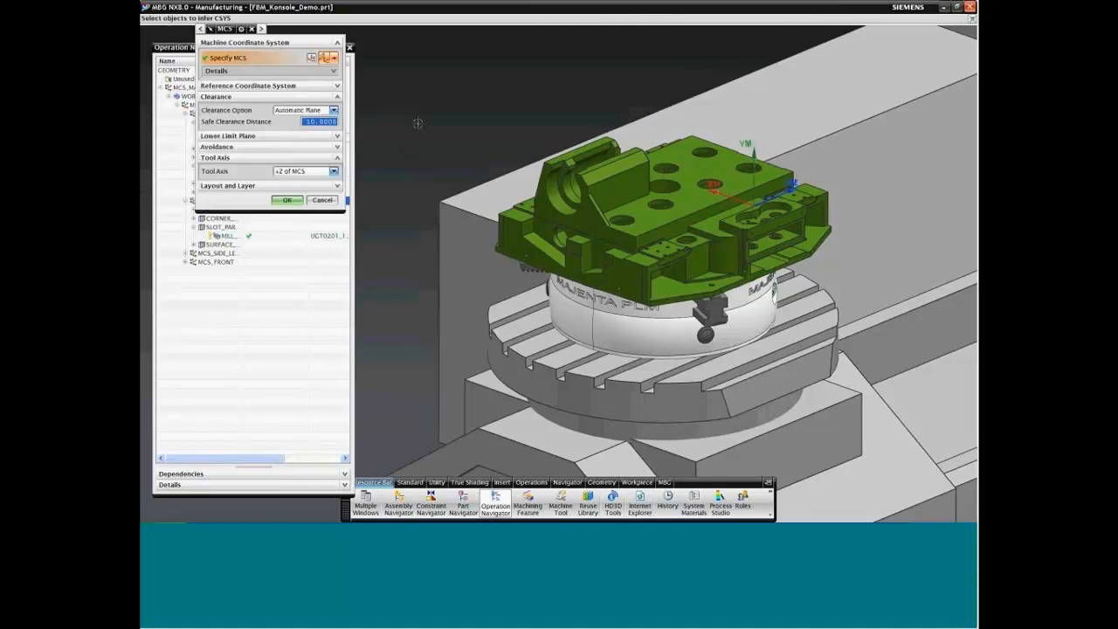
{"action": "middle_click_drag", "start_coordinate": [417, 123], "coordinate": [417, 123]}
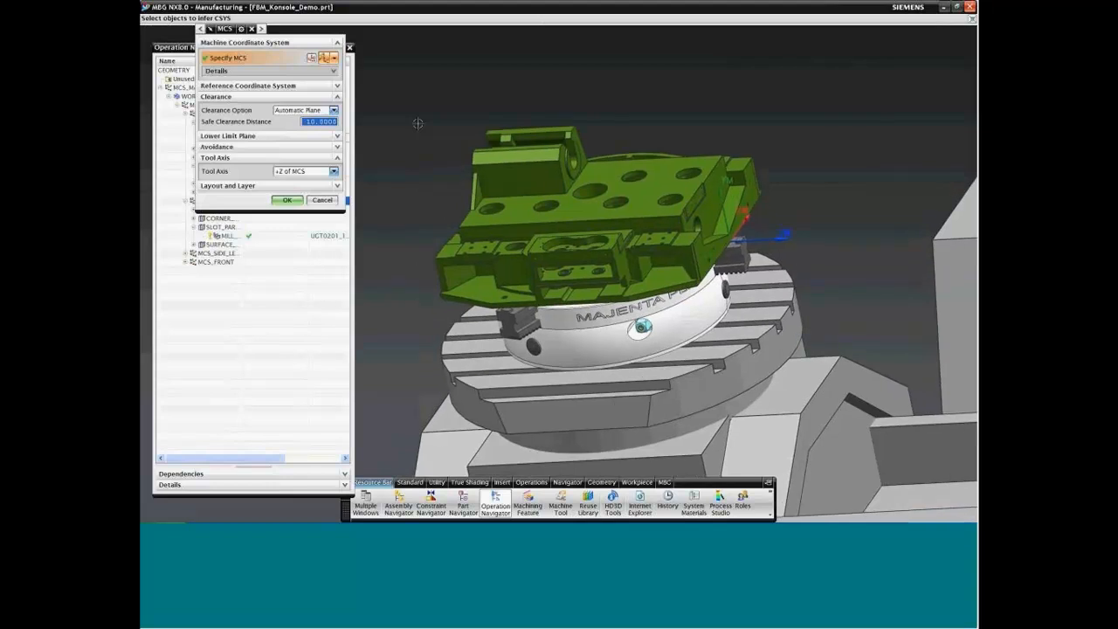
{"action": "left_click", "coordinate": [322, 201]}
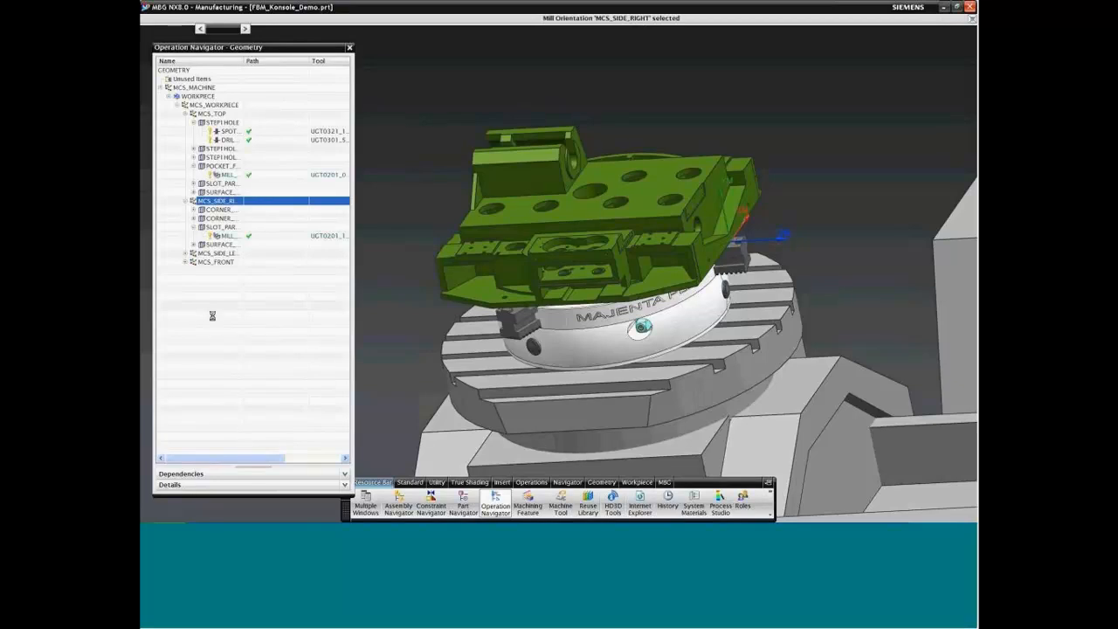
Step: Highlight the features of the STEP1HOLE, STEP1HOLE_1, STEP1HOLE_2 and free-shaped pocket geometry groups under MCS_TOP on the part
{"action": "left_click", "coordinate": [222, 123]}
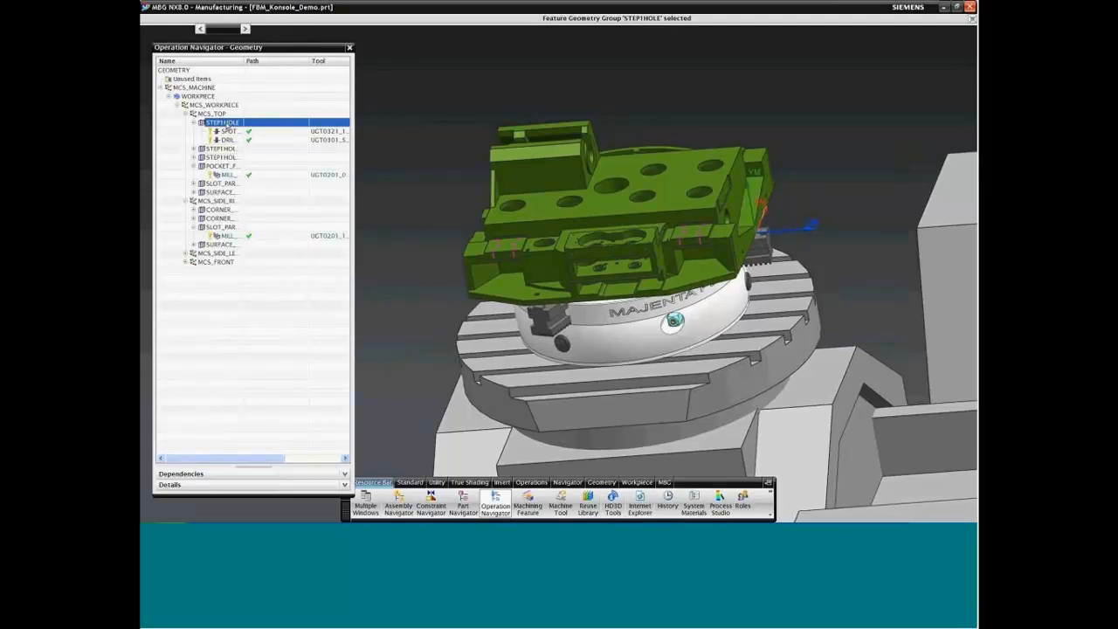
{"action": "middle_click_drag", "start_coordinate": [365, 126], "coordinate": [379, 125]}
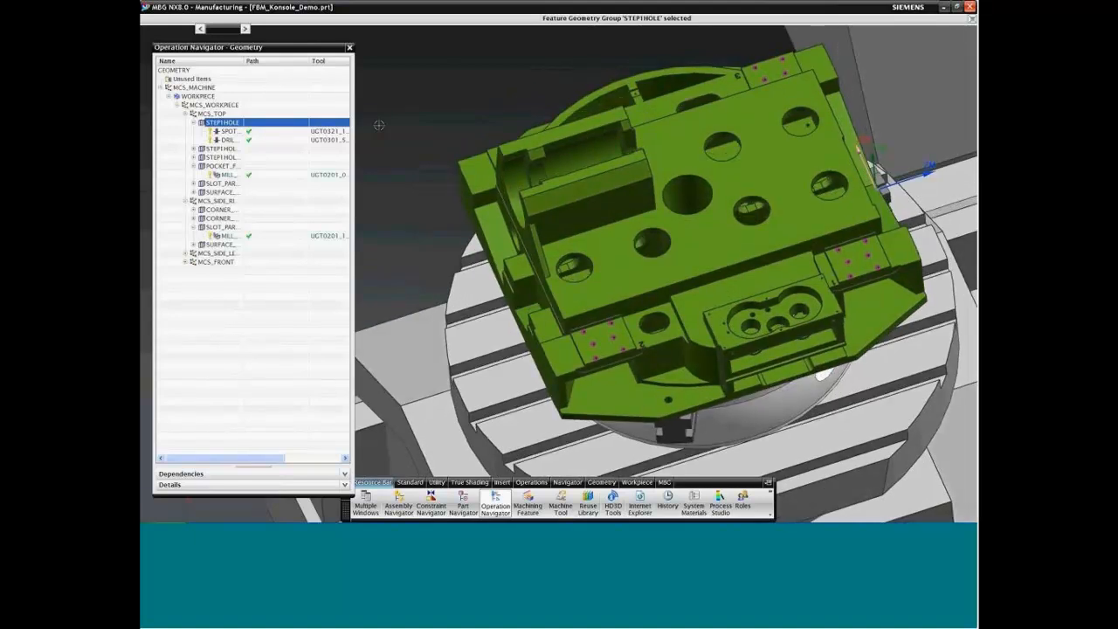
{"action": "left_click", "coordinate": [228, 150]}
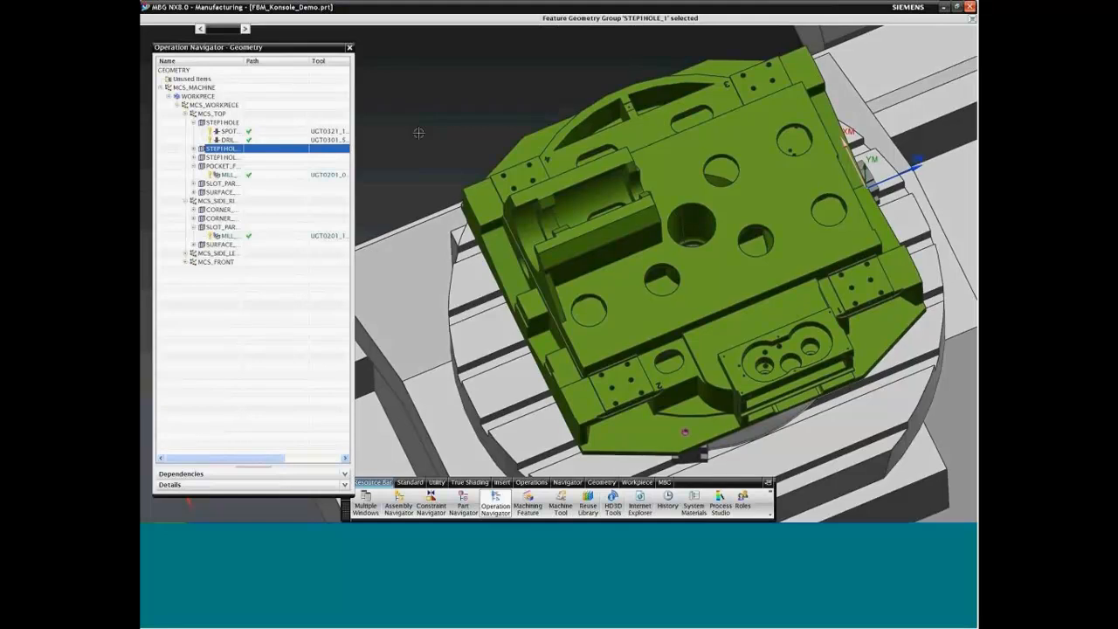
{"action": "left_click", "coordinate": [269, 159]}
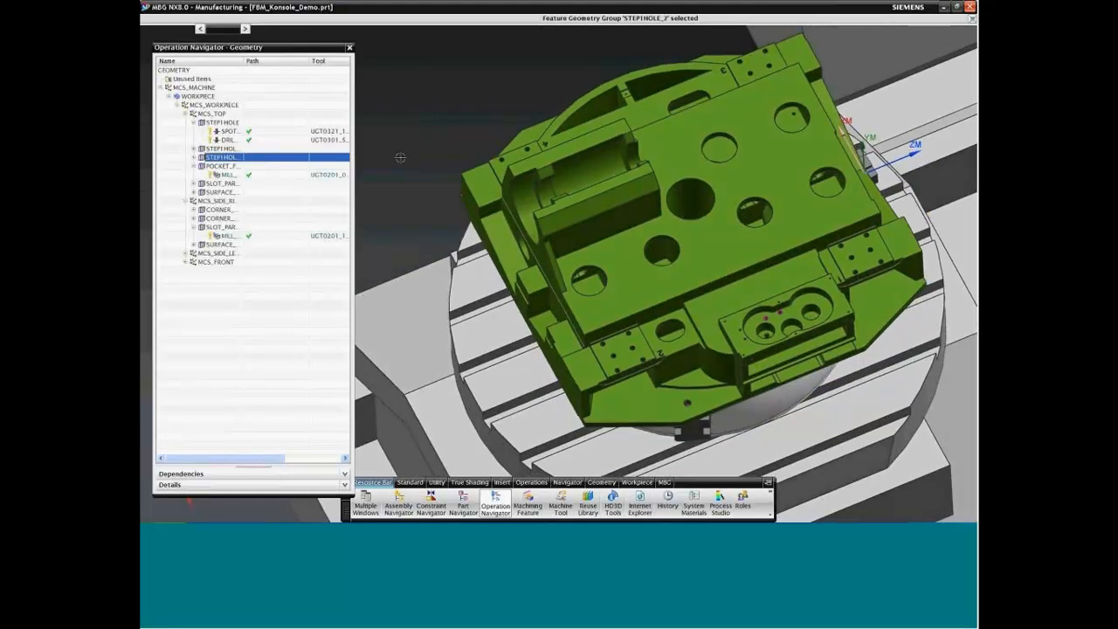
{"action": "left_click", "coordinate": [234, 166]}
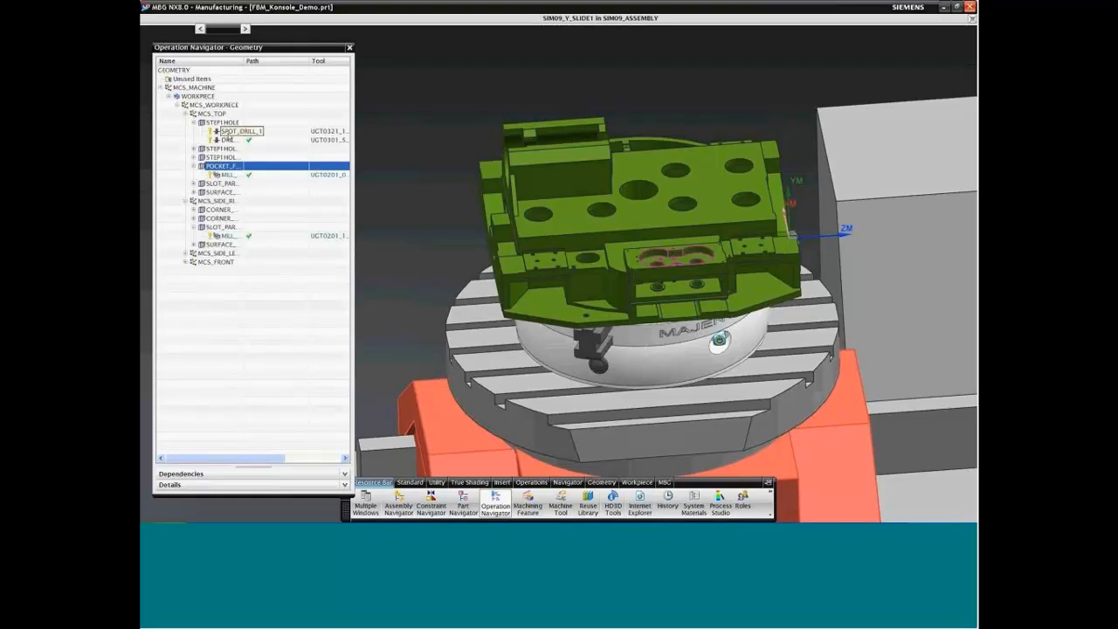
Step: Review the spot drilling settings of SPOT_DRILL_1 and return the Operation Navigator to the program order view
{"action": "left_click", "coordinate": [227, 132]}
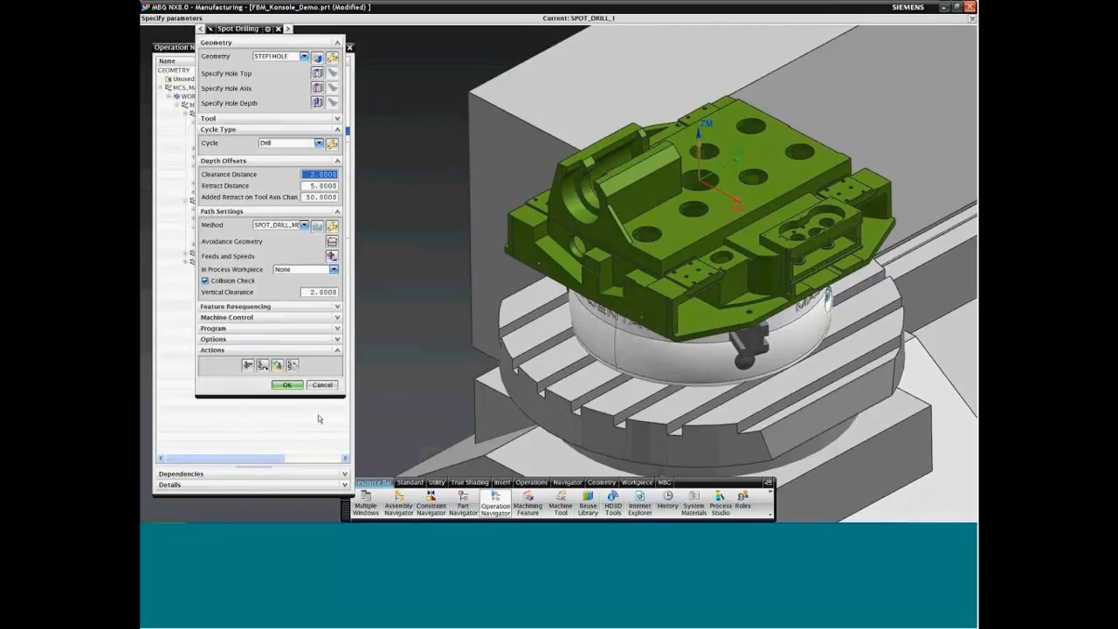
{"action": "left_click", "coordinate": [286, 385]}
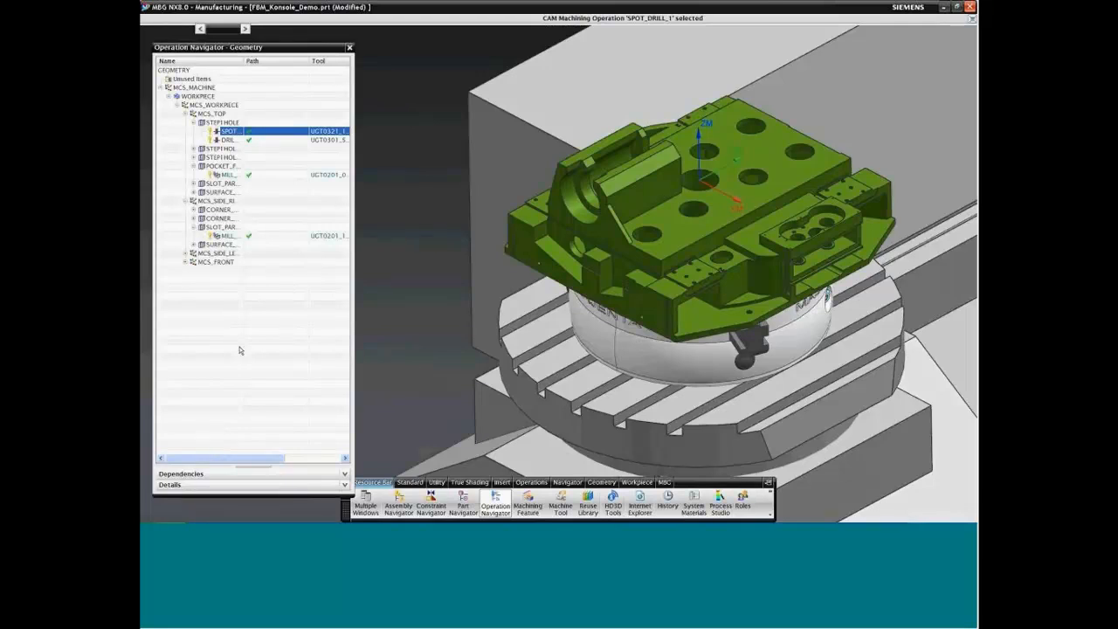
{"action": "right_click", "coordinate": [201, 310]}
{"action": "left_click", "coordinate": [210, 314]}
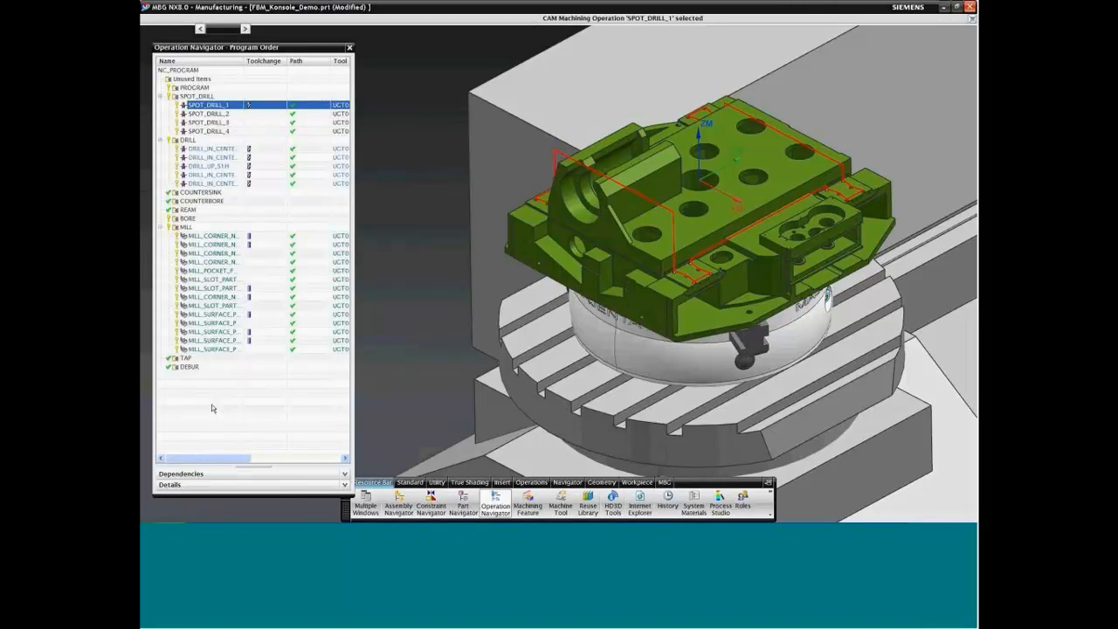
Step: Expand FBM_Konsole_Demo and its setup component in the Machining Feature Navigator and examine the operation status of the recognized features
{"action": "left_click", "coordinate": [528, 506]}
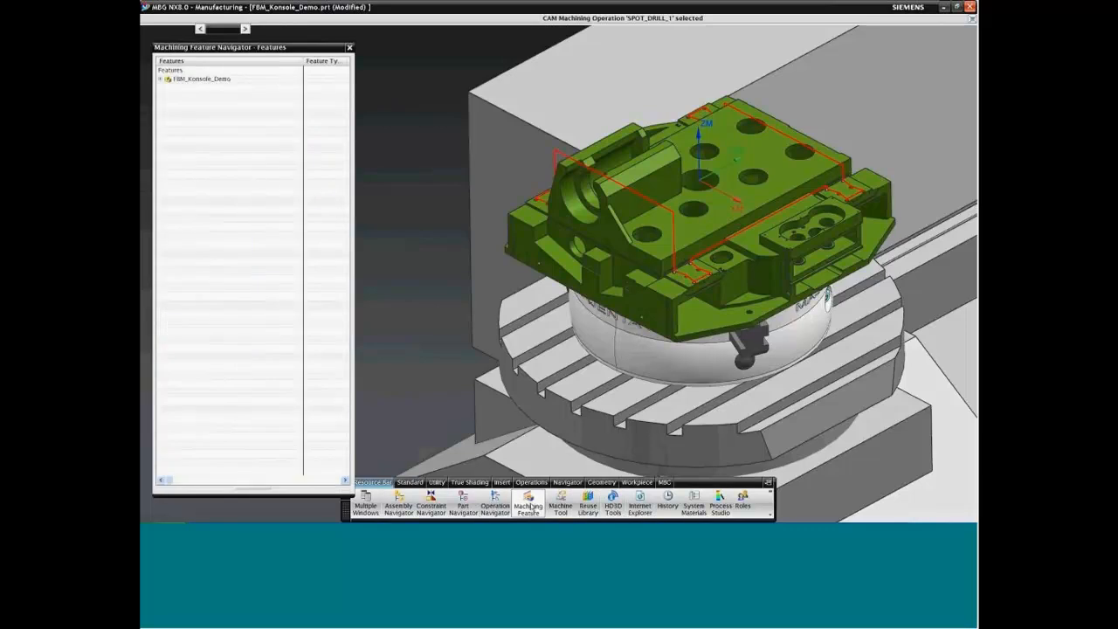
{"action": "left_click", "coordinate": [159, 79]}
{"action": "left_click", "coordinate": [168, 87]}
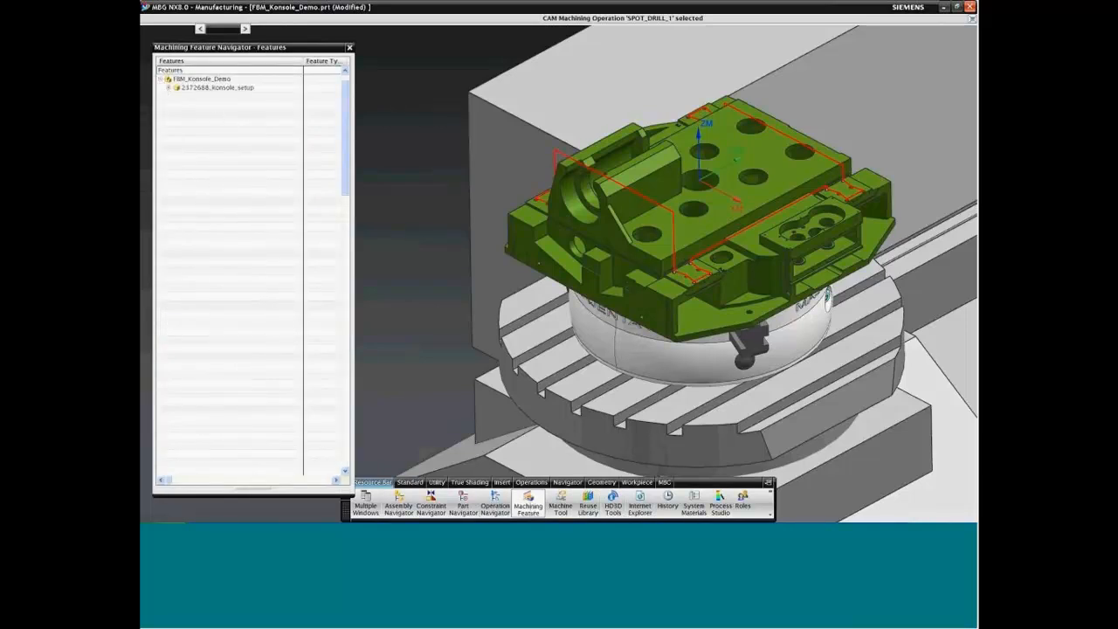
{"action": "left_click_drag", "start_coordinate": [339, 122], "coordinate": [403, 338]}
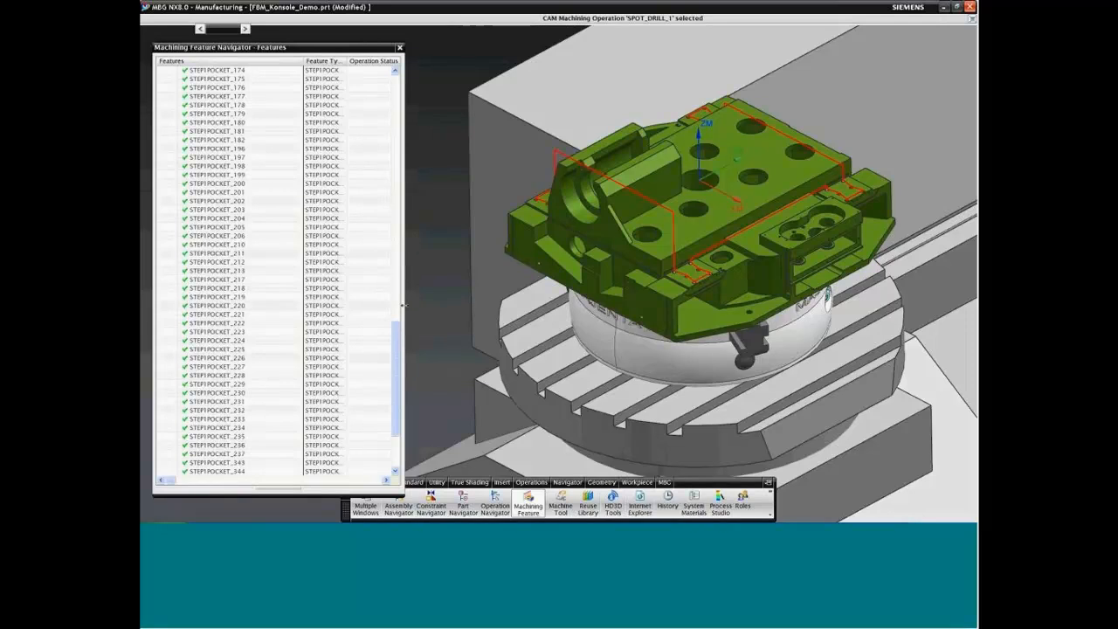
{"action": "left_click_drag", "start_coordinate": [407, 305], "coordinate": [416, 311]}
{"action": "scroll", "coordinate": [405, 351], "scroll_direction": "down", "scroll_amount": 4}
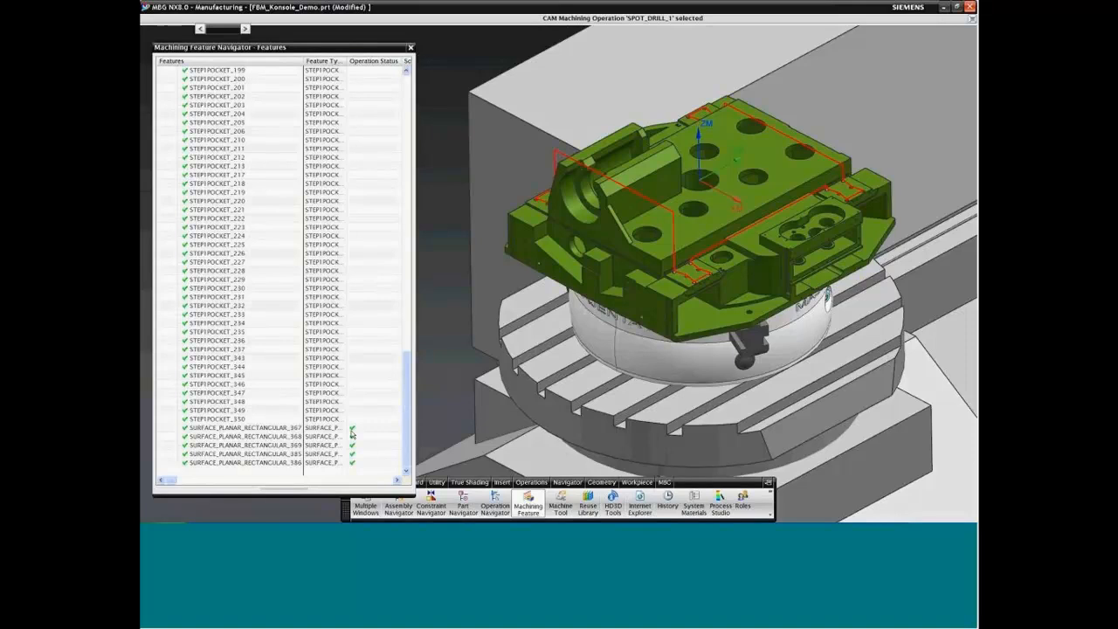
{"action": "left_click_drag", "start_coordinate": [407, 427], "coordinate": [408, 150]}
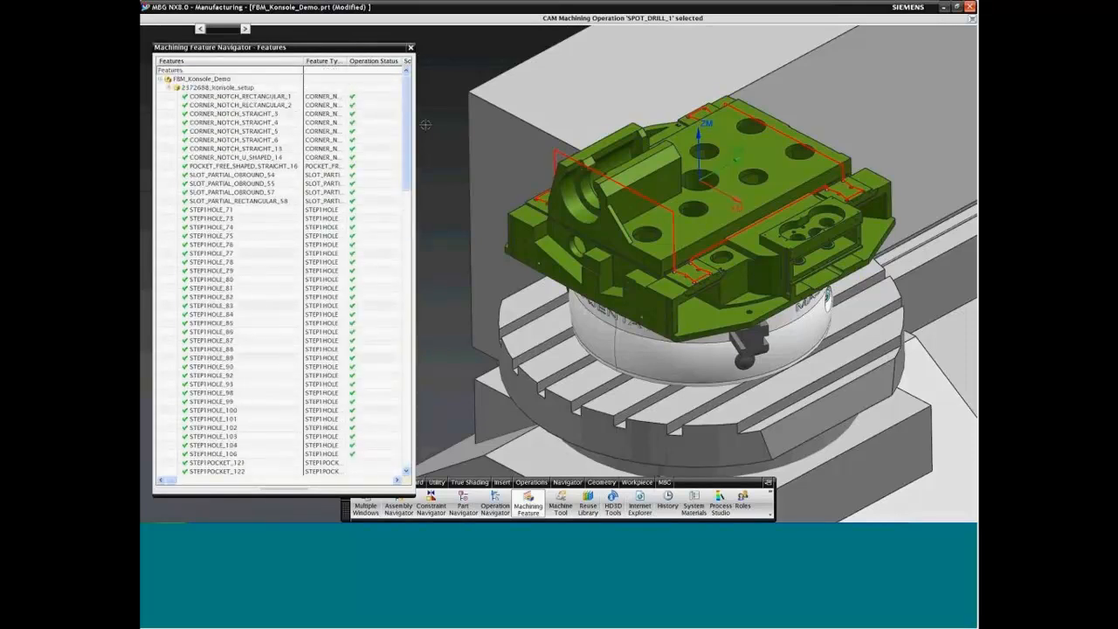
{"action": "left_click", "coordinate": [409, 220]}
{"action": "scroll", "coordinate": [409, 209], "scroll_direction": "up", "scroll_amount": 3}
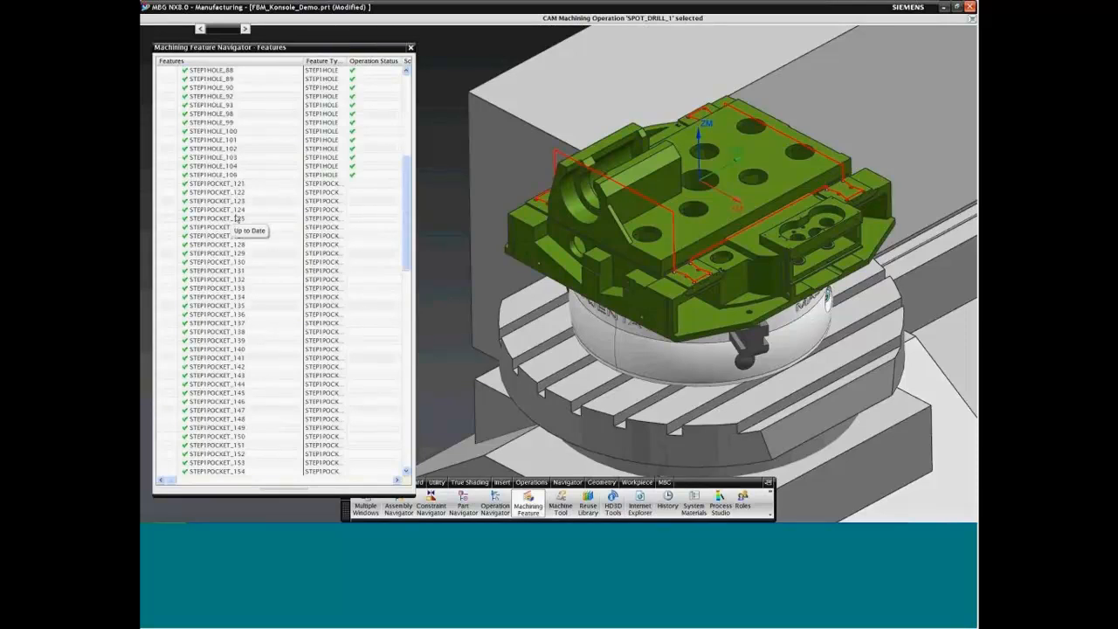
Step: Clear the displayed toolpath from the view and locate the feature STEP1POCKET_121 on the part
{"action": "right_click", "coordinate": [455, 60]}
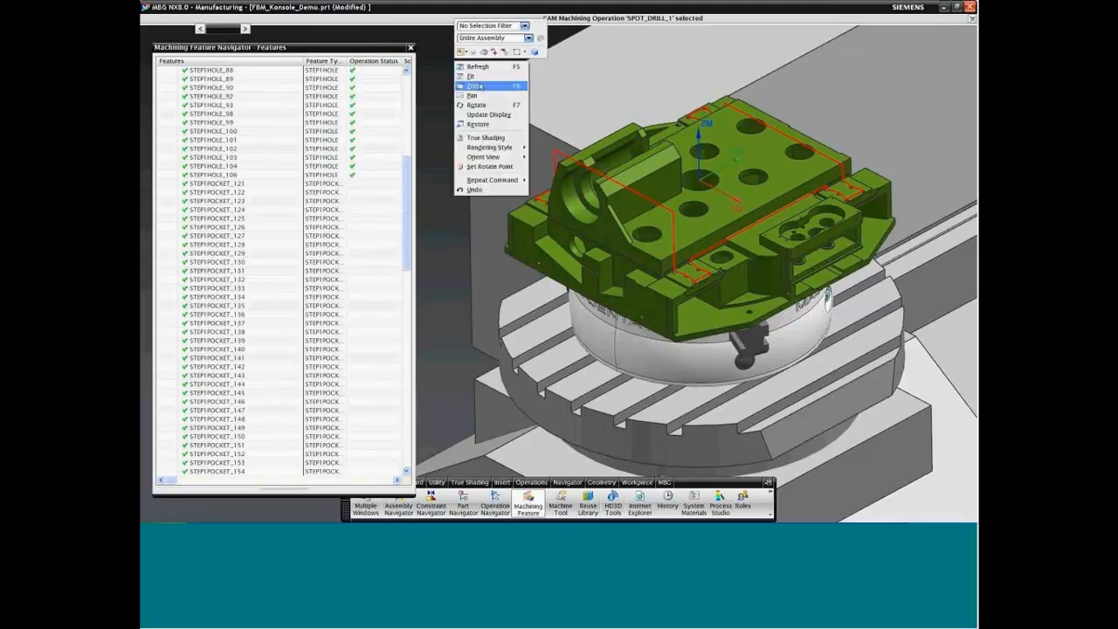
{"action": "left_click", "coordinate": [477, 86]}
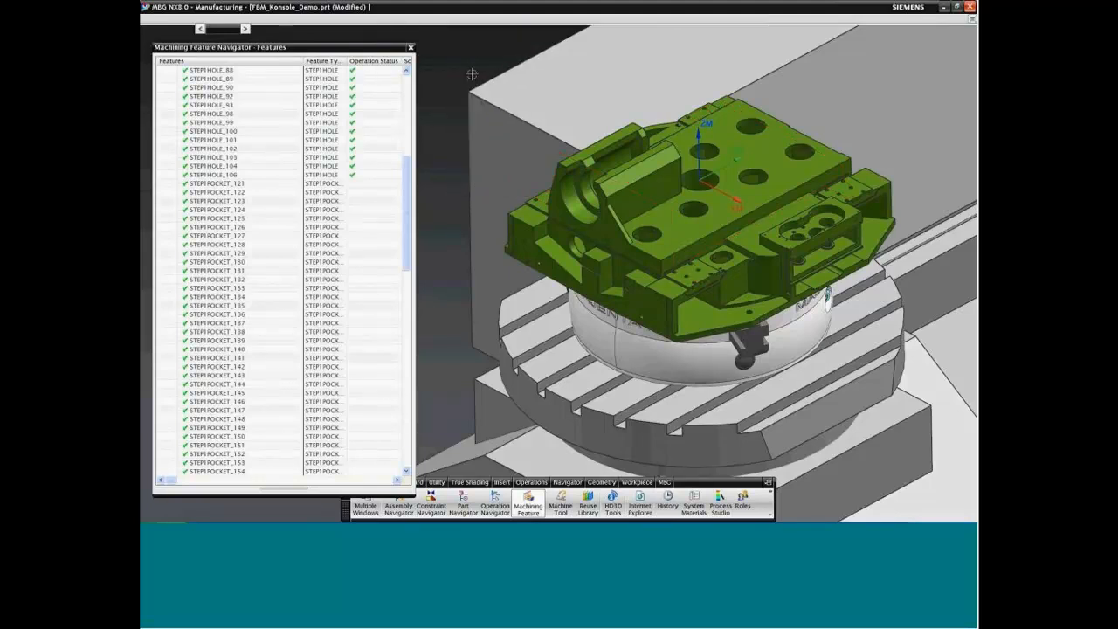
{"action": "left_click", "coordinate": [222, 185]}
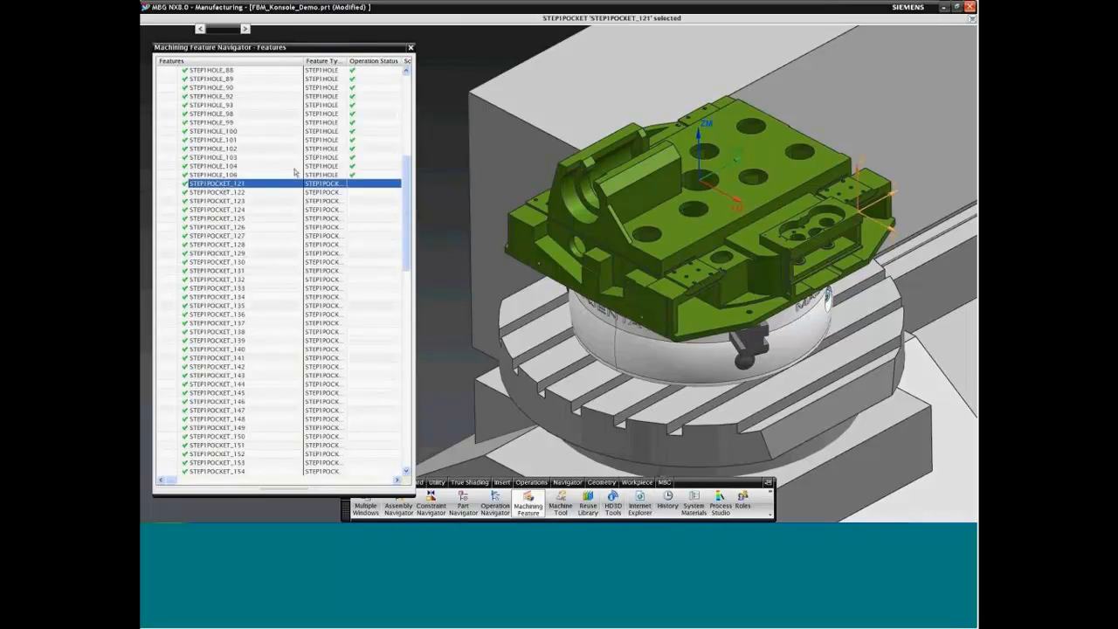
{"action": "middle_click_drag", "start_coordinate": [450, 91], "coordinate": [449, 91]}
{"action": "scroll", "coordinate": [449, 91], "scroll_direction": "up", "scroll_amount": 5}
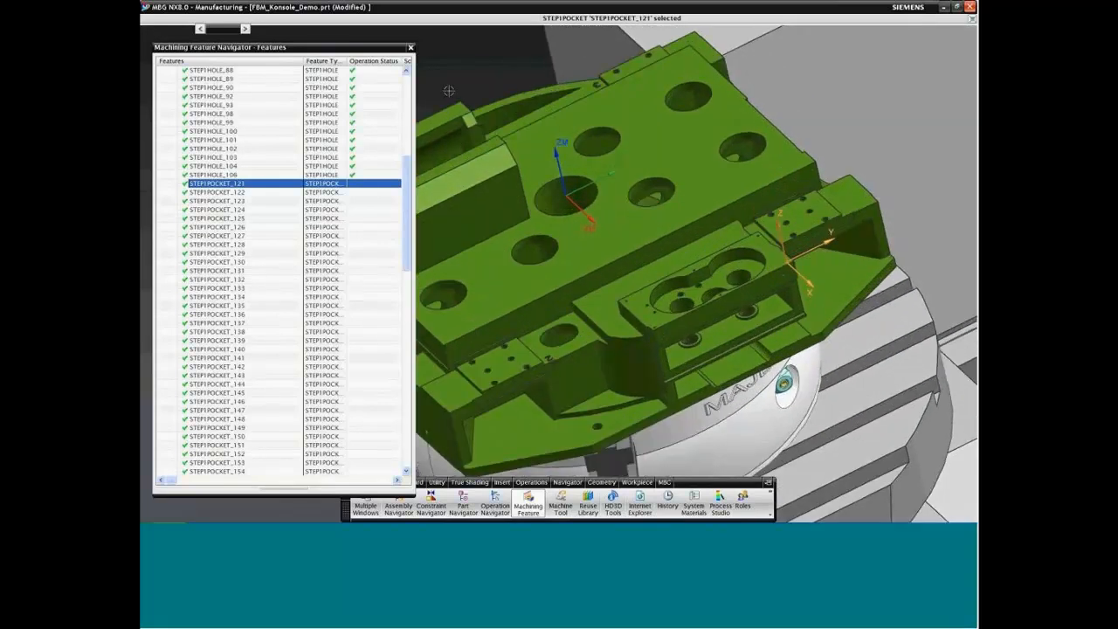
{"action": "scroll", "coordinate": [449, 91], "scroll_direction": "up", "scroll_amount": 1}
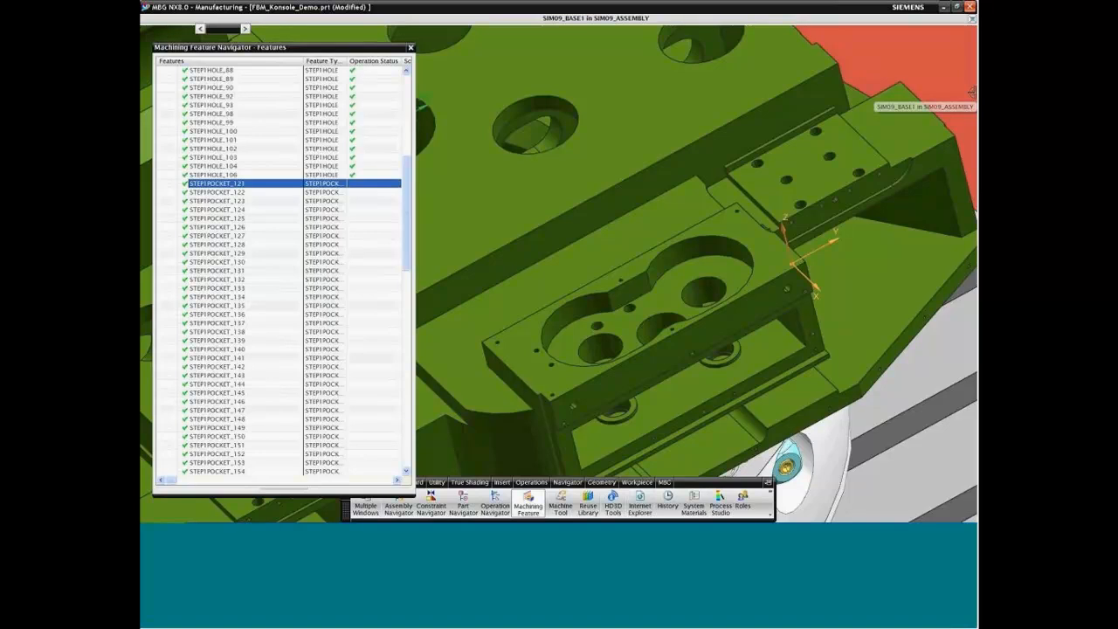
{"action": "middle_click_drag", "start_coordinate": [971, 90], "coordinate": [882, 72]}
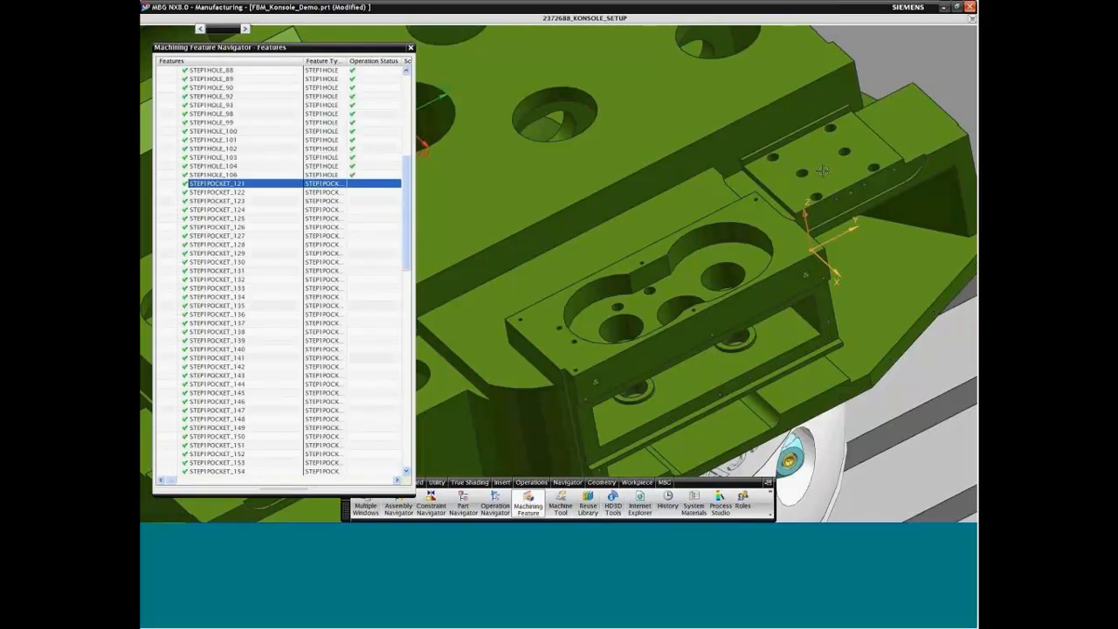
{"action": "middle_click_drag", "start_coordinate": [822, 171], "coordinate": [819, 166]}
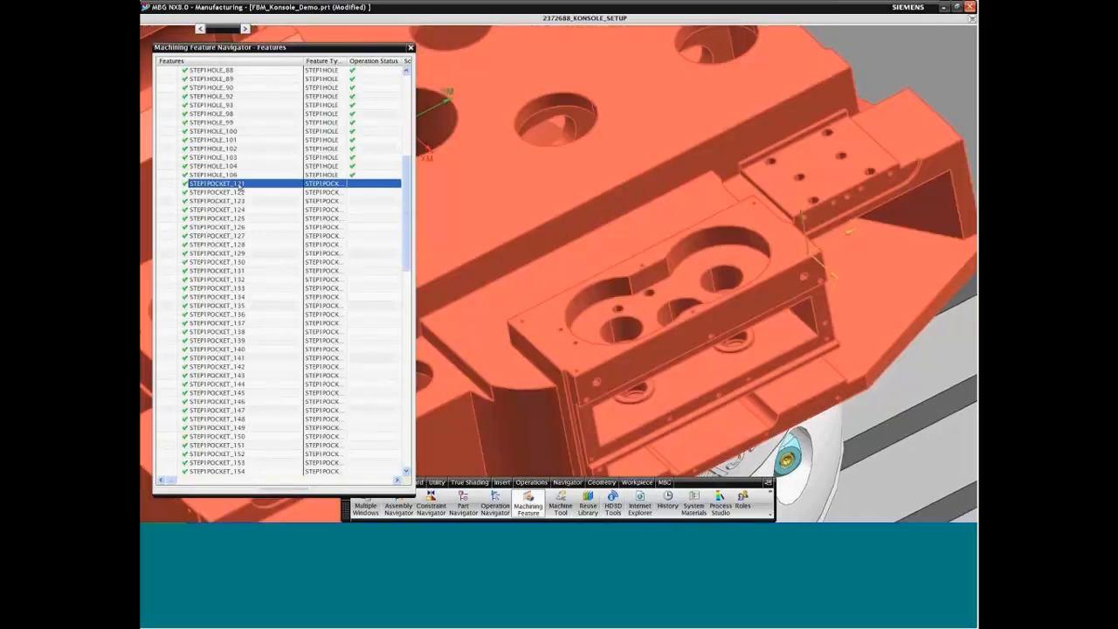
Step: Review the available coordinate system types for editing the feature CSYS of STEP1POCKET_121 and leave without changes
{"action": "right_click", "coordinate": [239, 187]}
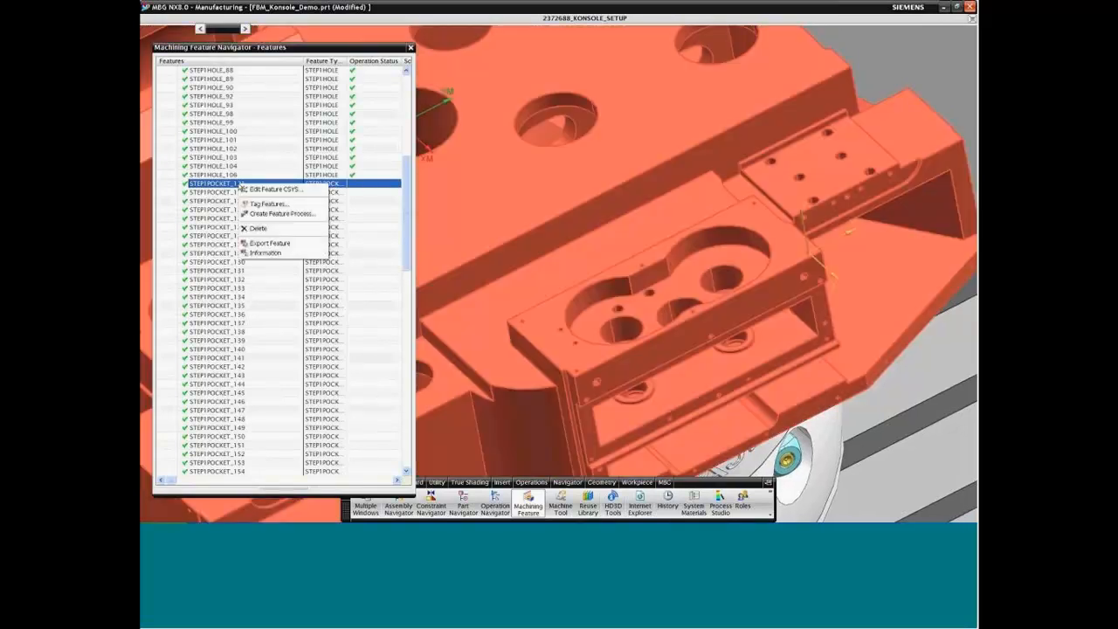
{"action": "left_click", "coordinate": [269, 190]}
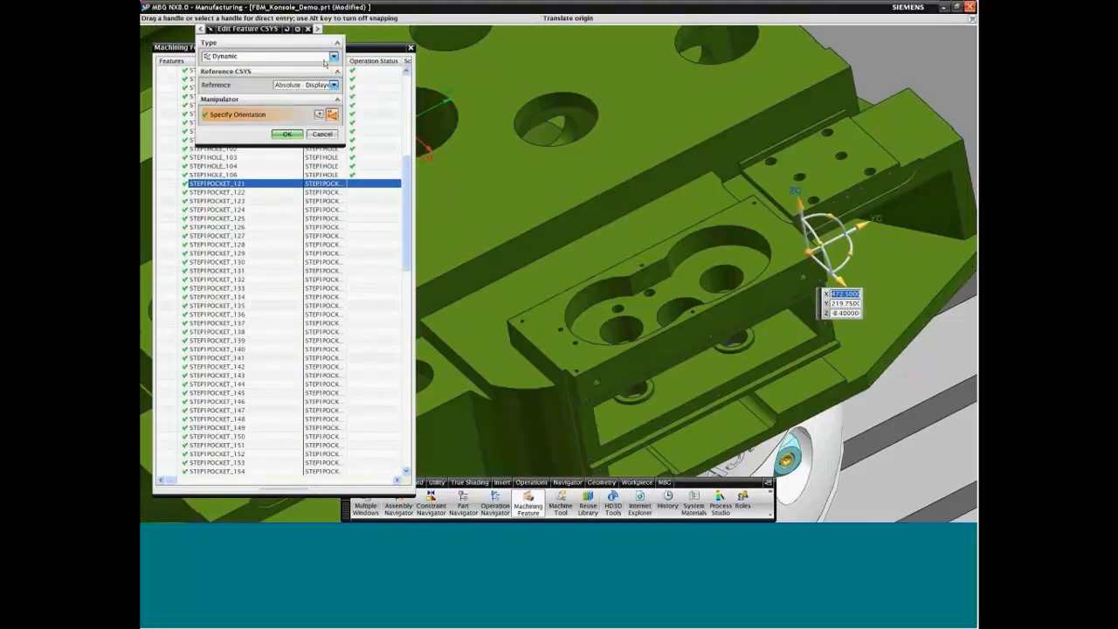
{"action": "left_click", "coordinate": [333, 56]}
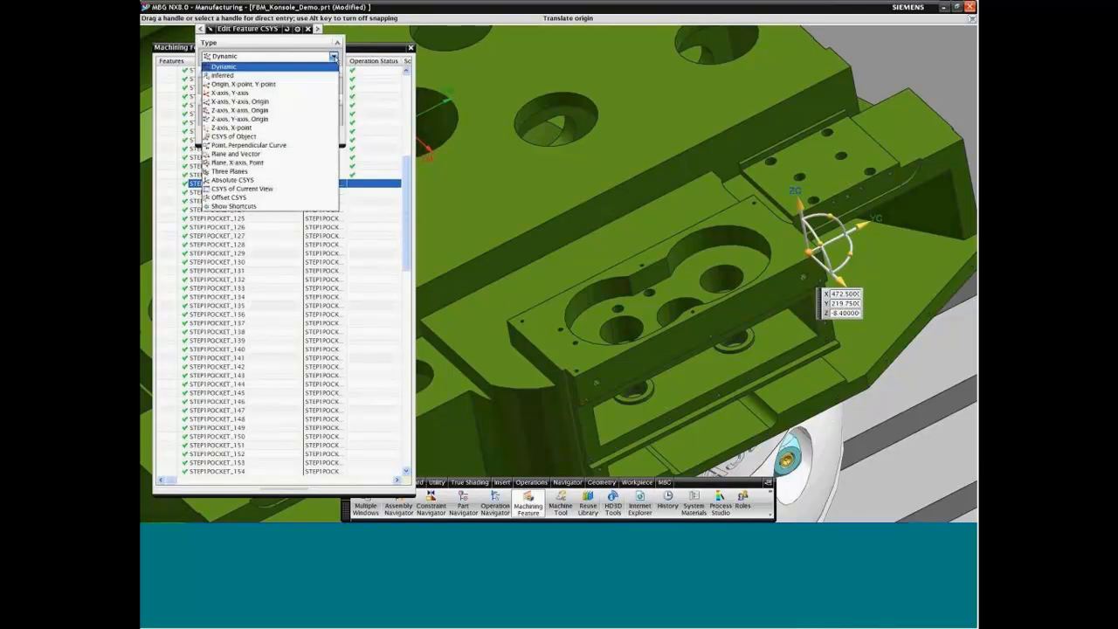
{"action": "left_click", "coordinate": [333, 56]}
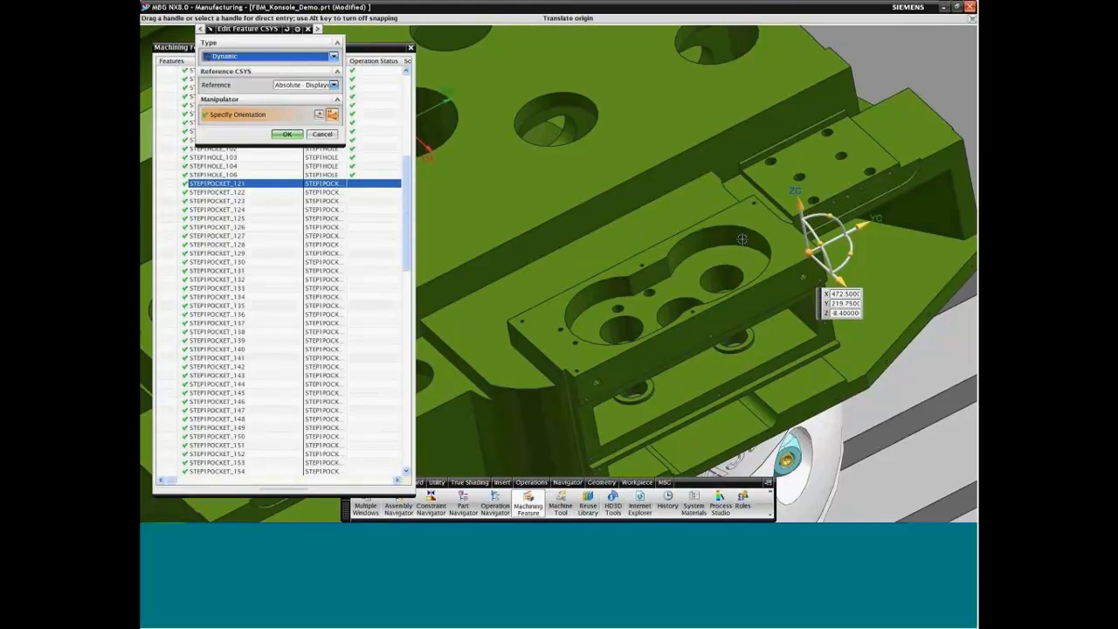
{"action": "left_click", "coordinate": [322, 136]}
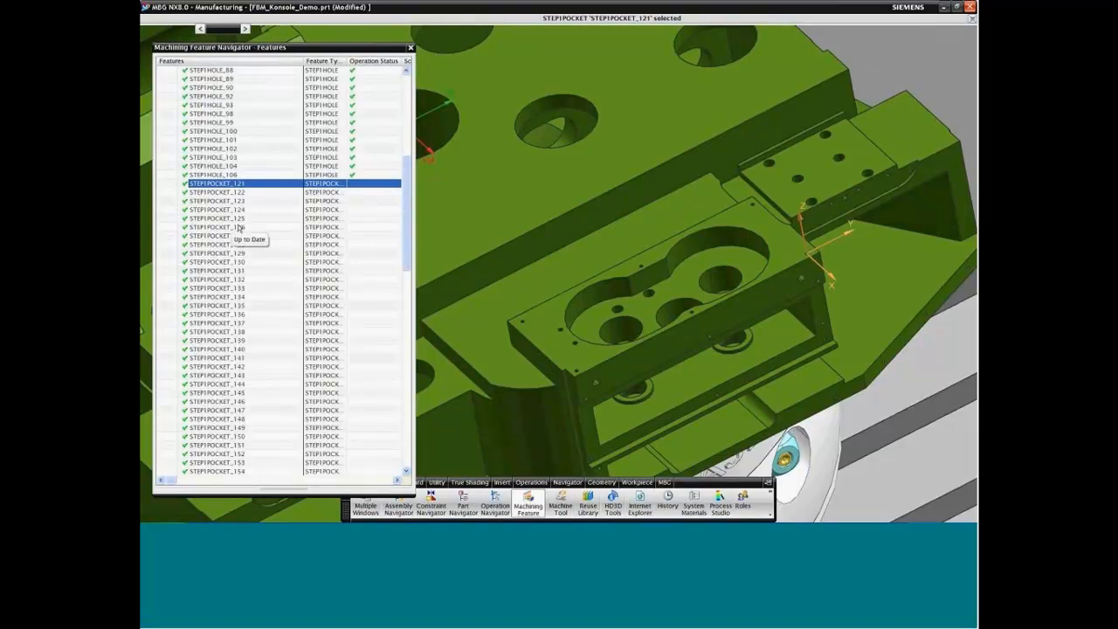
Step: Locate the features STEP1POCKET_122, STEP1POCKET_127, STEP1POCKET_128 and STEP1POCKET_129 and their coordinate systems on the part
{"action": "left_click", "coordinate": [223, 193]}
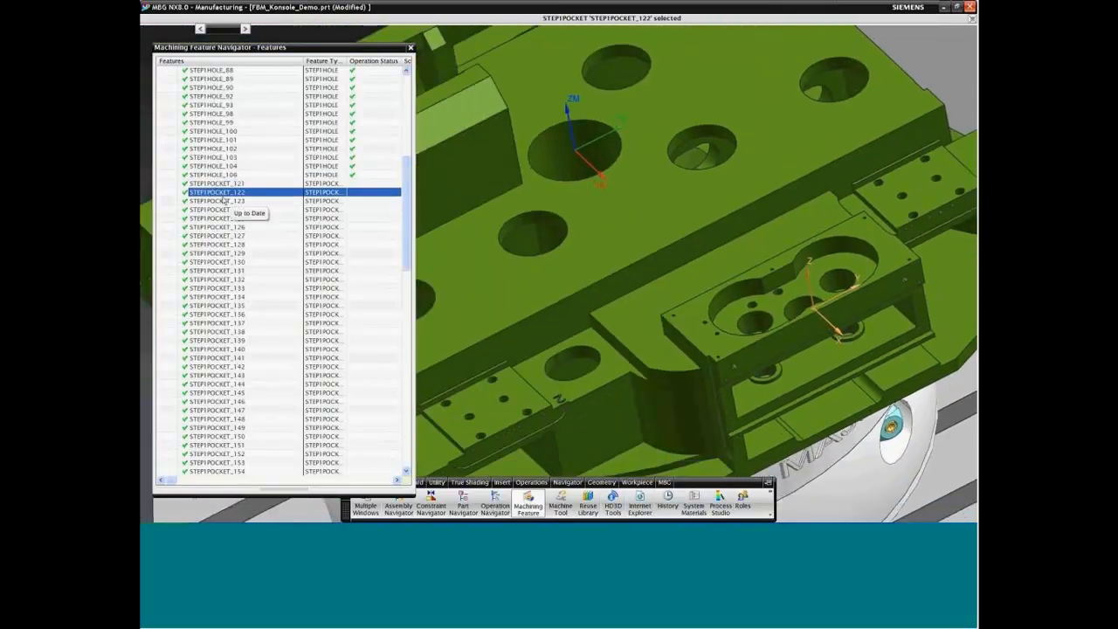
{"action": "left_click", "coordinate": [229, 236]}
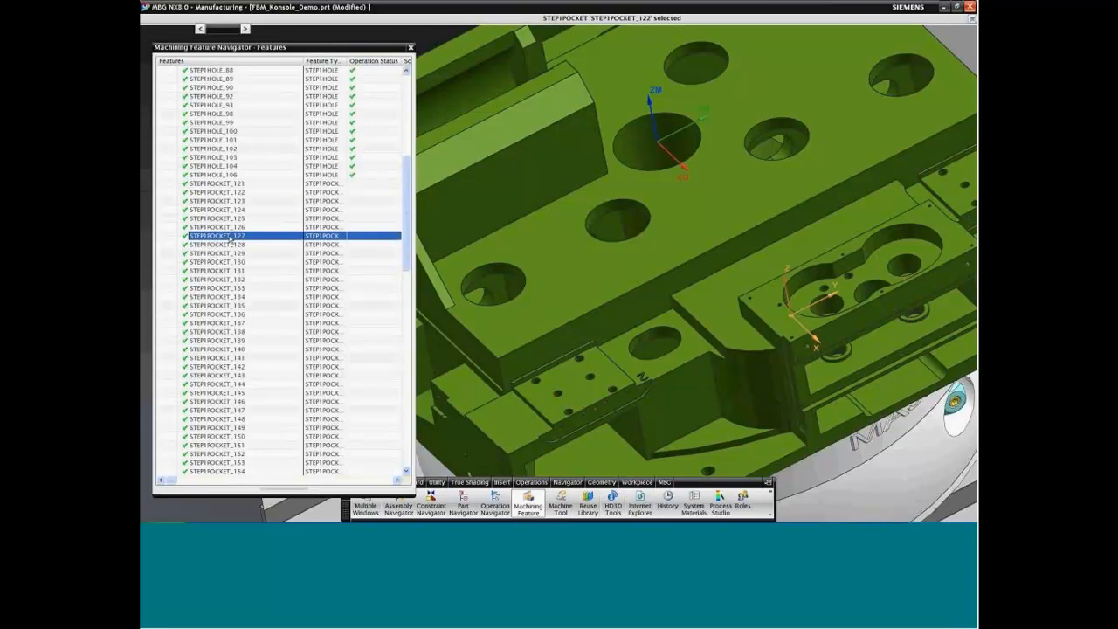
{"action": "left_click", "coordinate": [229, 246]}
{"action": "left_click", "coordinate": [231, 253]}
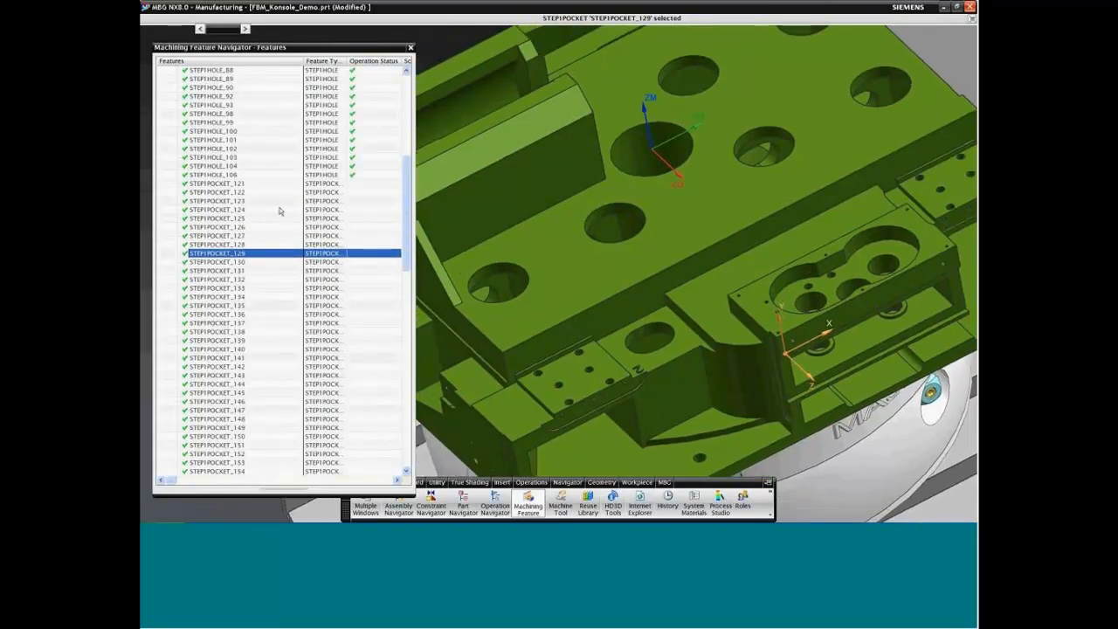
Step: Create rule-based feature processes for STEP1POCKET_121 through STEP1POCKET_133 with the 09_FBM_Konsole library, automatic geometry location and existing groups
{"action": "left_click", "coordinate": [239, 185]}
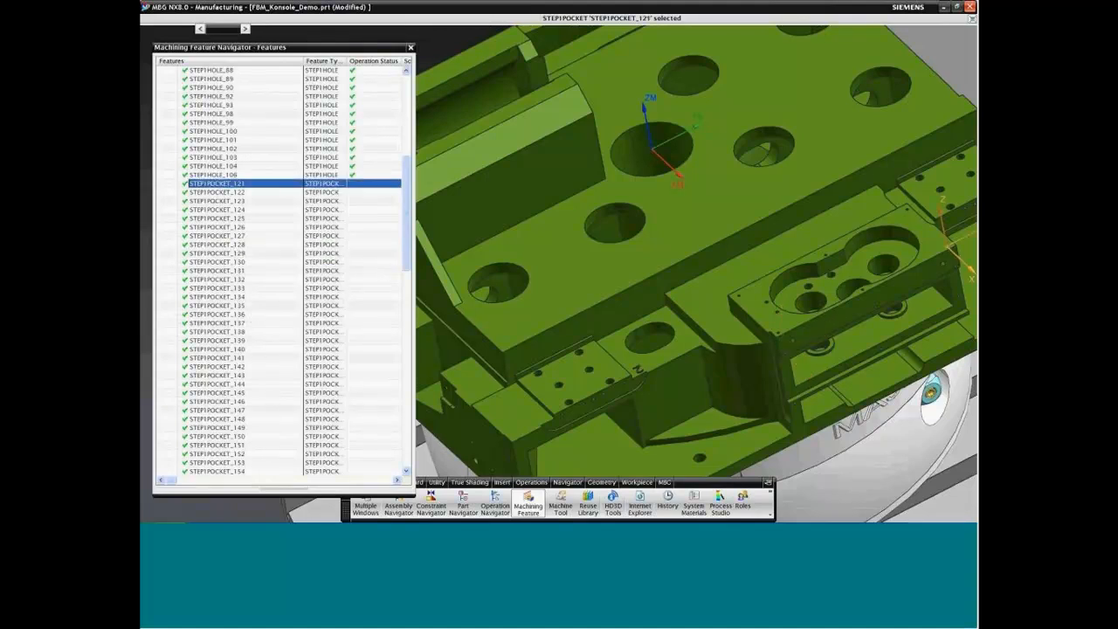
{"action": "left_click_drag", "start_coordinate": [406, 224], "coordinate": [312, 258]}
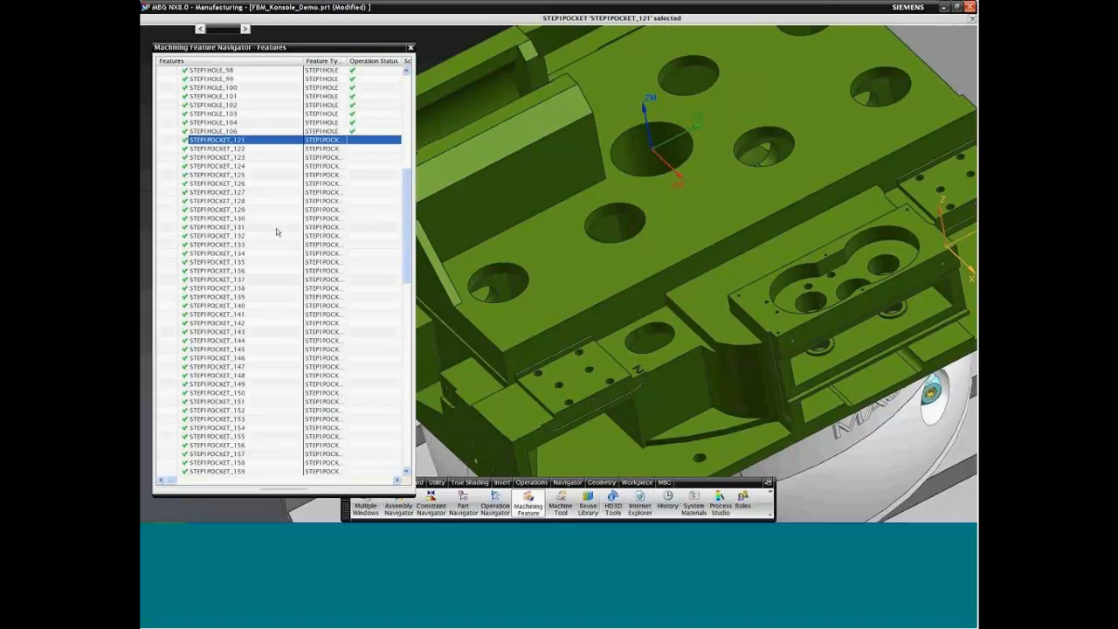
{"action": "left_click", "coordinate": [244, 245], "text": "shift"}
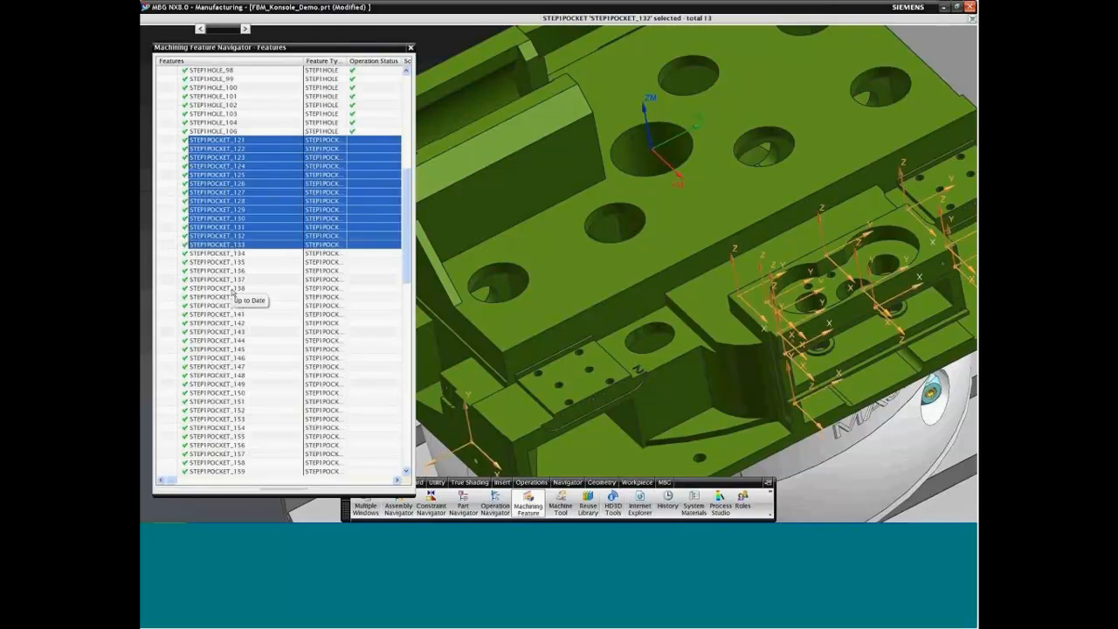
{"action": "scroll", "coordinate": [697, 264], "scroll_direction": "down", "scroll_amount": 4}
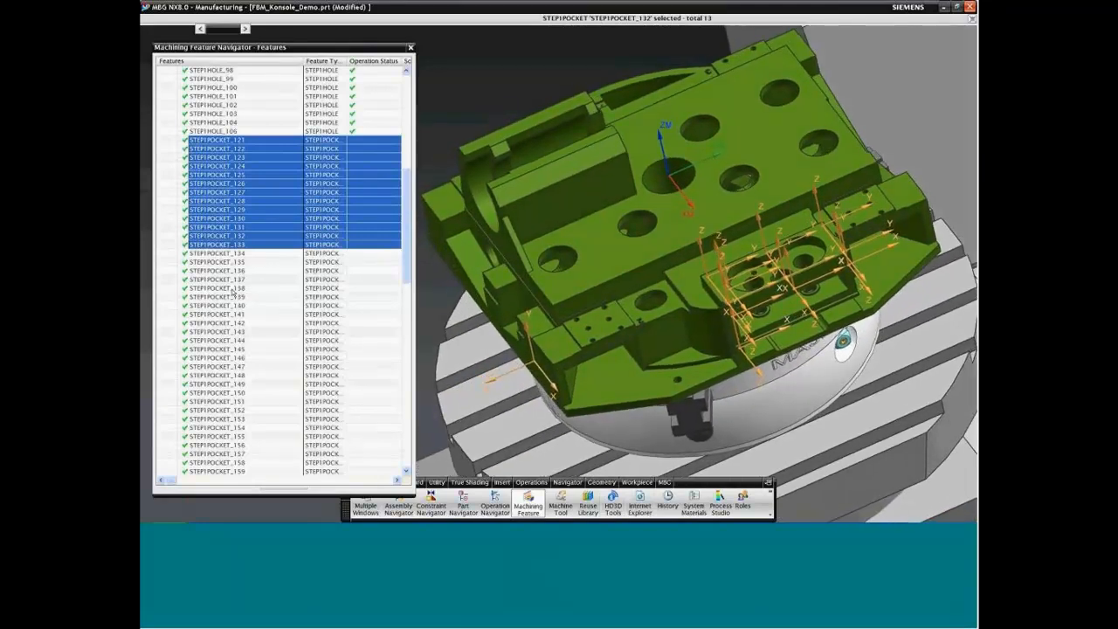
{"action": "right_click", "coordinate": [263, 175]}
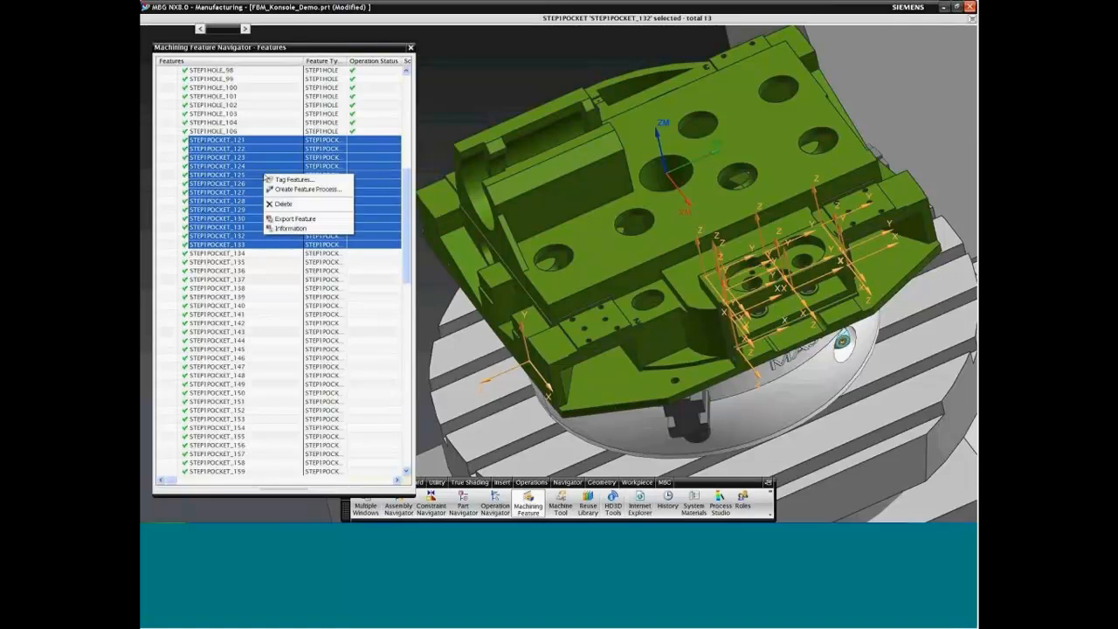
{"action": "left_click", "coordinate": [303, 191]}
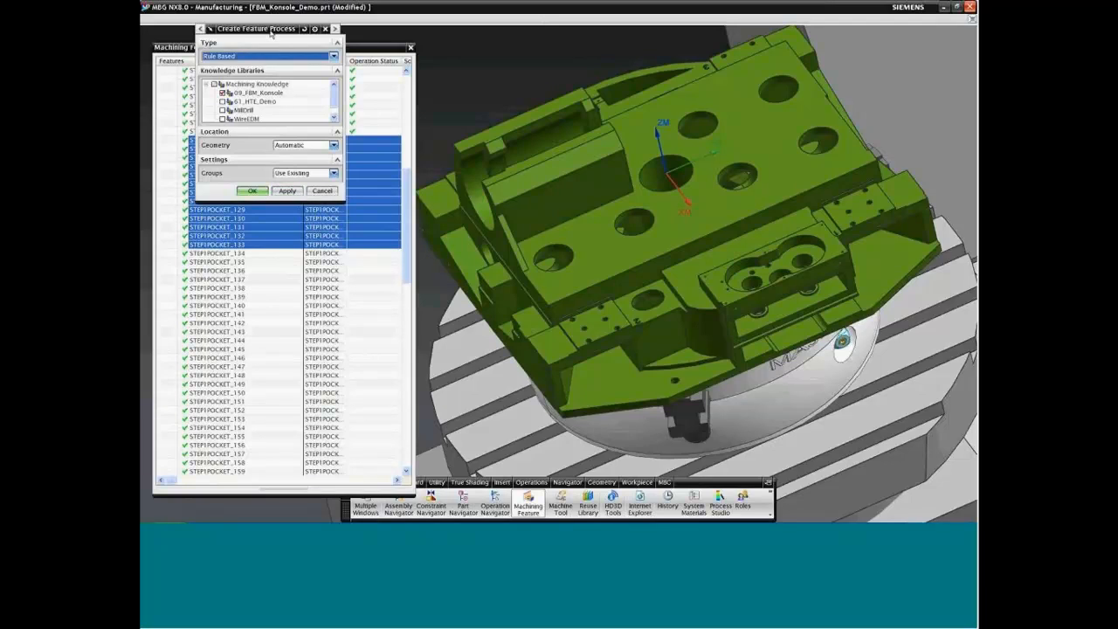
{"action": "left_click", "coordinate": [334, 56]}
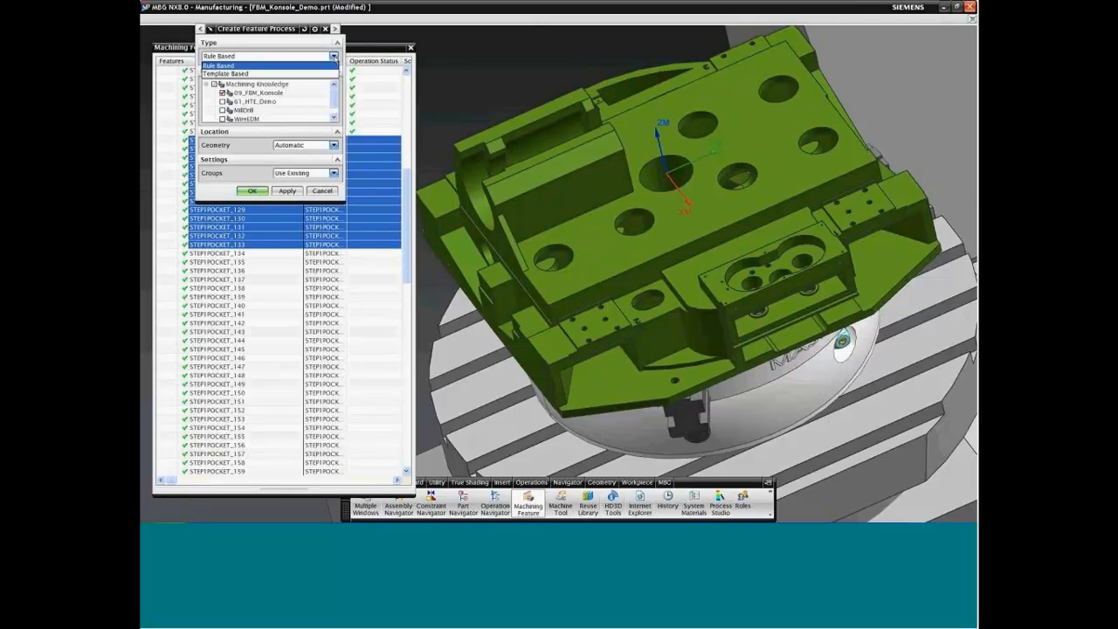
{"action": "left_click", "coordinate": [332, 67]}
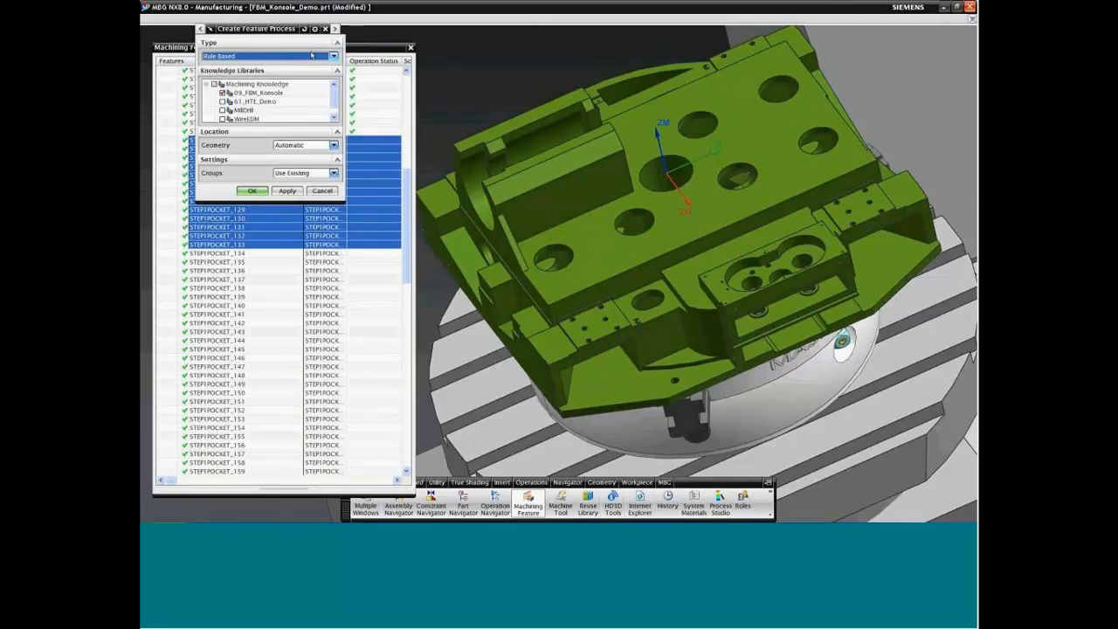
{"action": "left_click", "coordinate": [333, 104]}
{"action": "scroll", "coordinate": [332, 106], "scroll_direction": "up", "scroll_amount": 1}
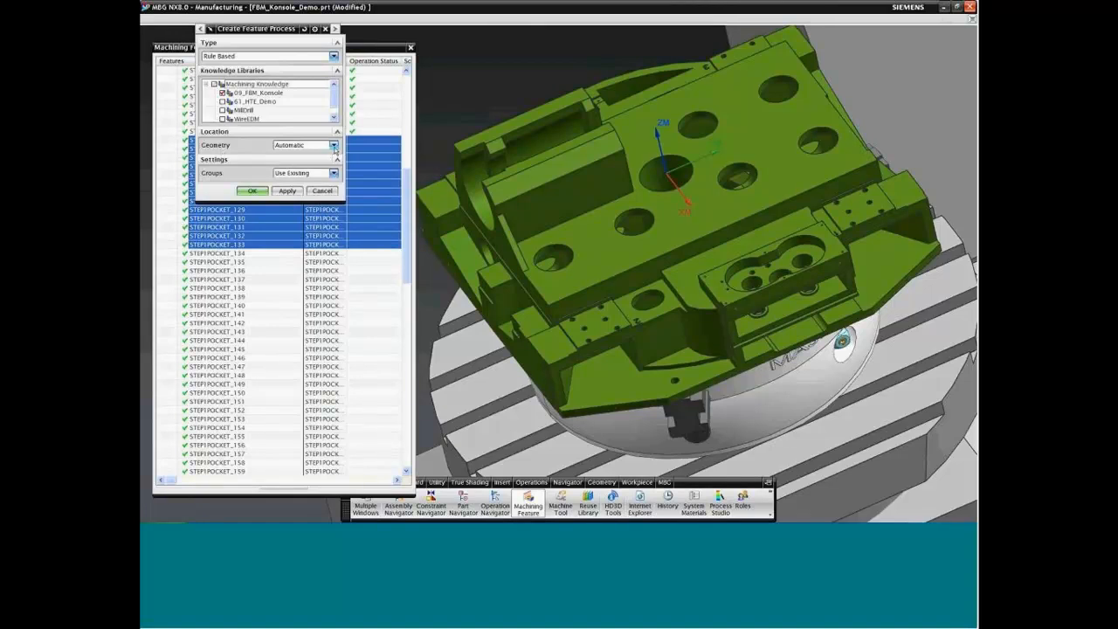
{"action": "left_click", "coordinate": [334, 146]}
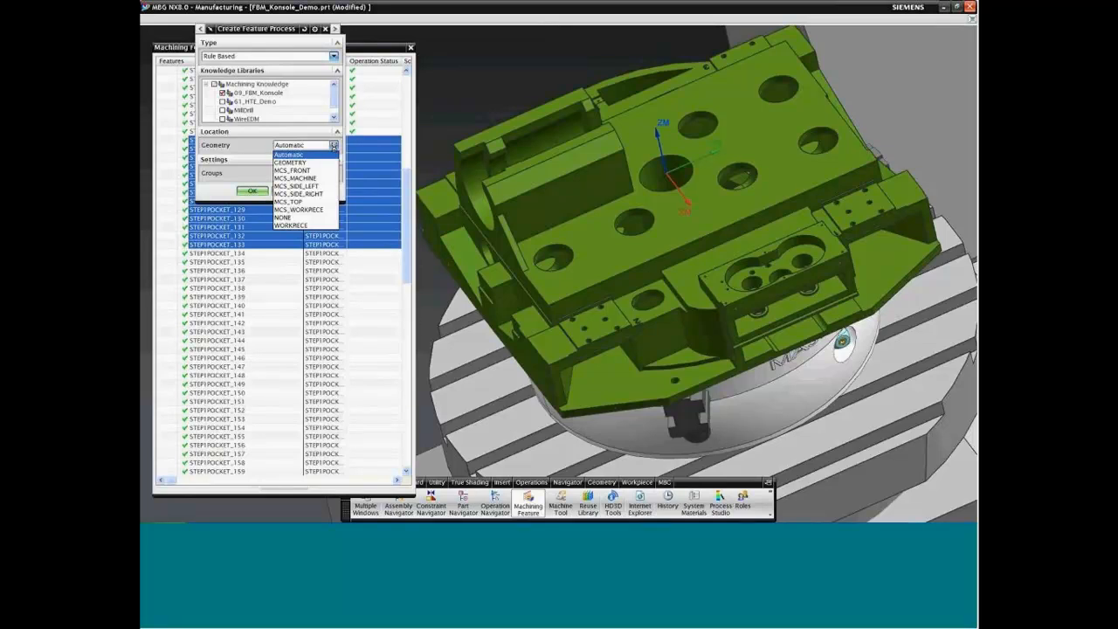
{"action": "left_click", "coordinate": [237, 148]}
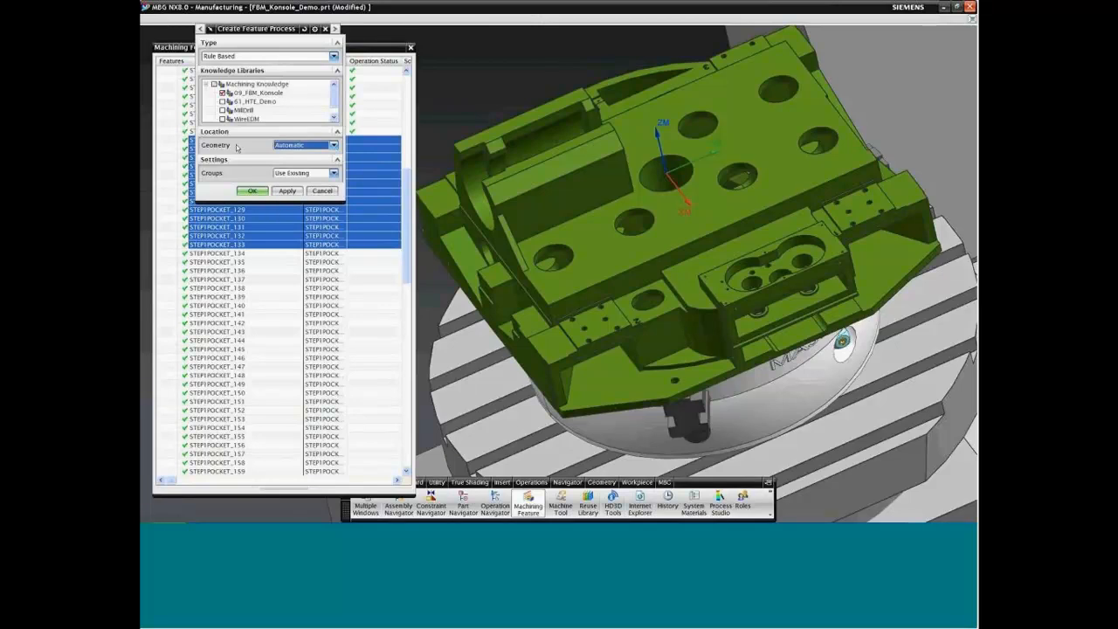
{"action": "left_click", "coordinate": [334, 175]}
{"action": "left_click", "coordinate": [334, 174]}
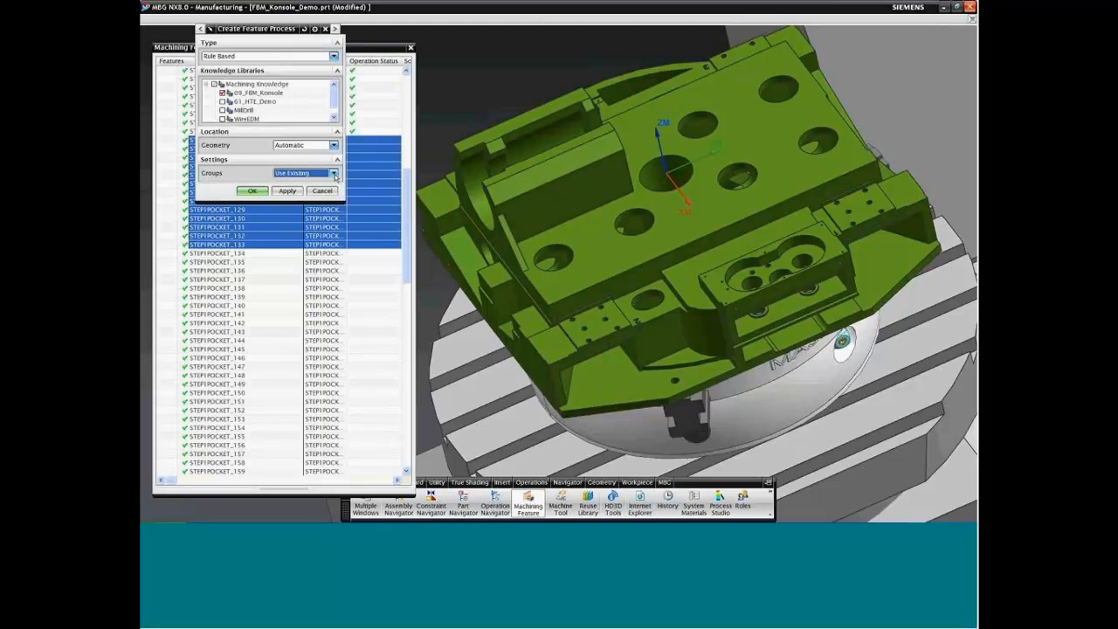
{"action": "left_click", "coordinate": [253, 191]}
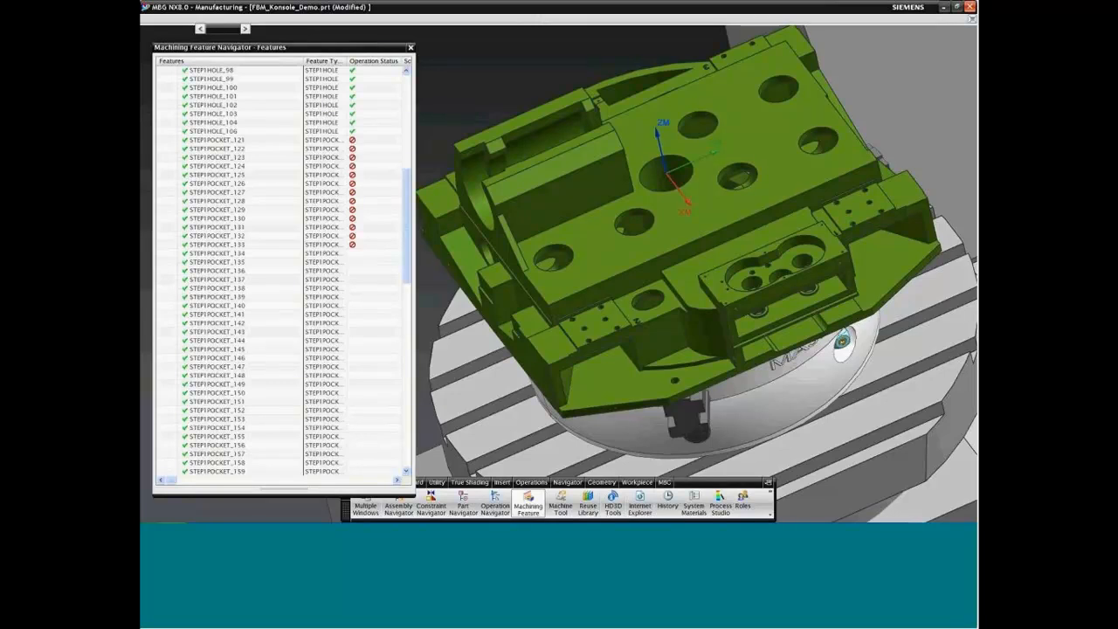
Step: Show the Operation Navigator in the geometry view and expand all its groups
{"action": "left_click", "coordinate": [496, 509]}
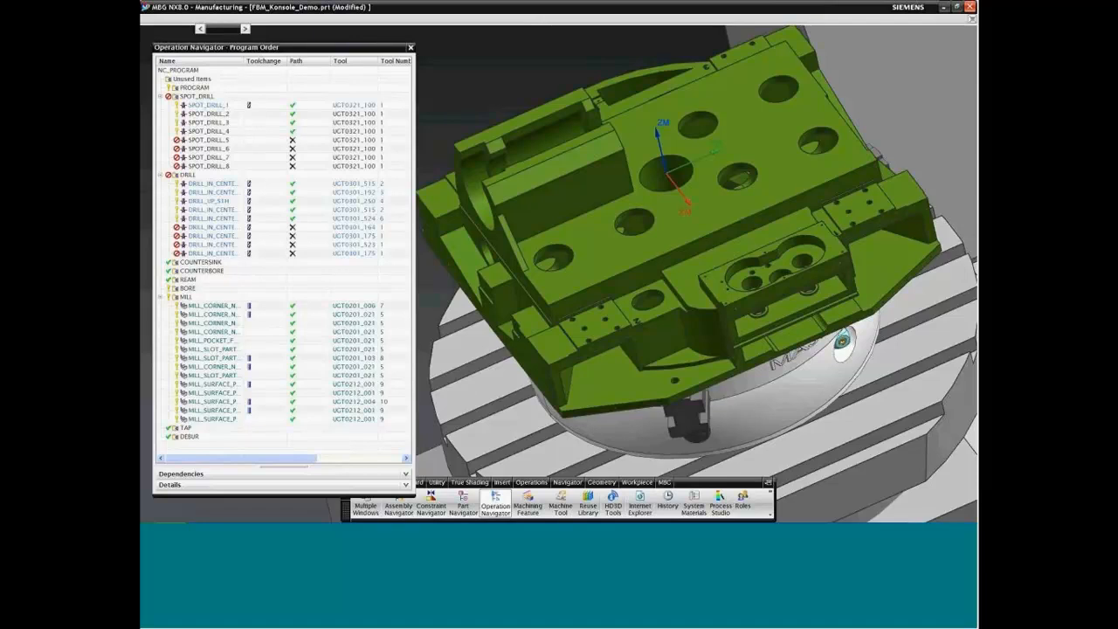
{"action": "right_click", "coordinate": [220, 65]}
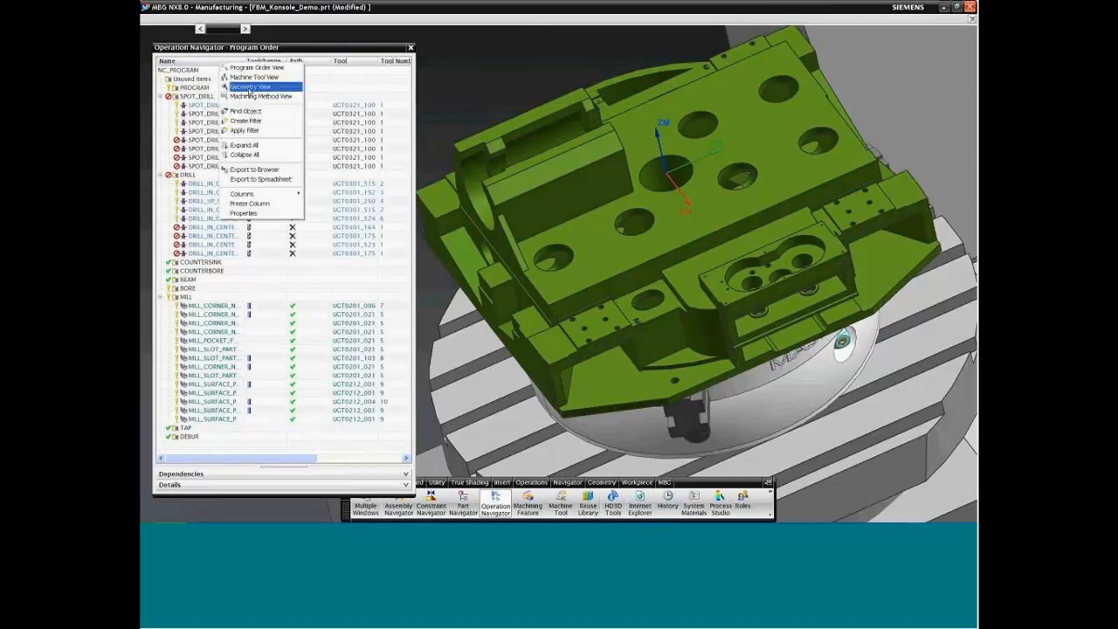
{"action": "left_click", "coordinate": [250, 88]}
{"action": "right_click", "coordinate": [192, 348]}
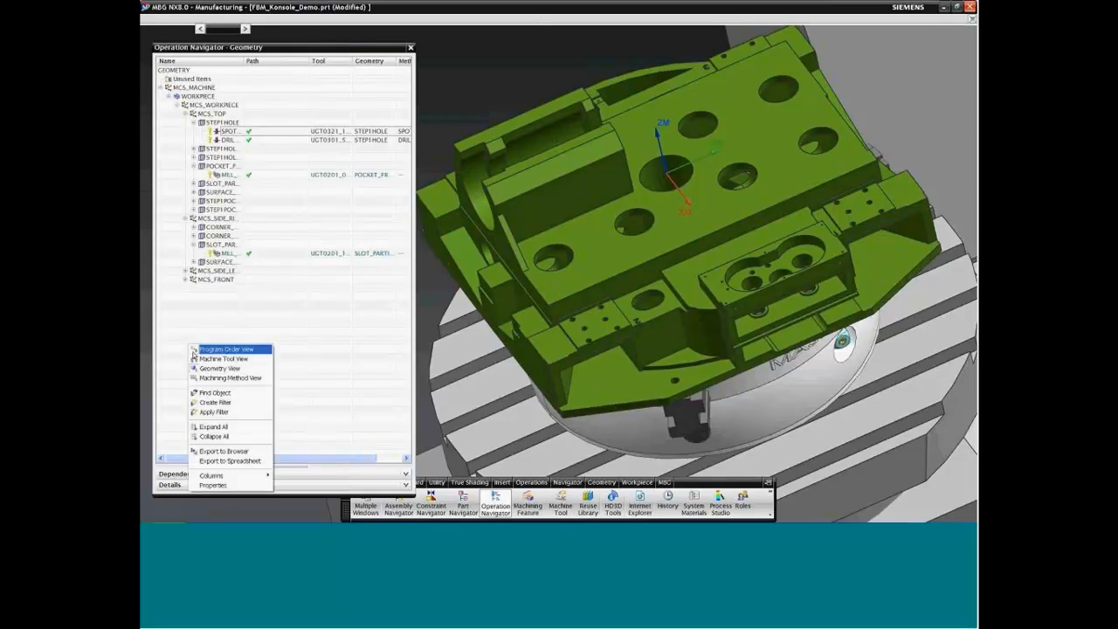
{"action": "left_click", "coordinate": [210, 427]}
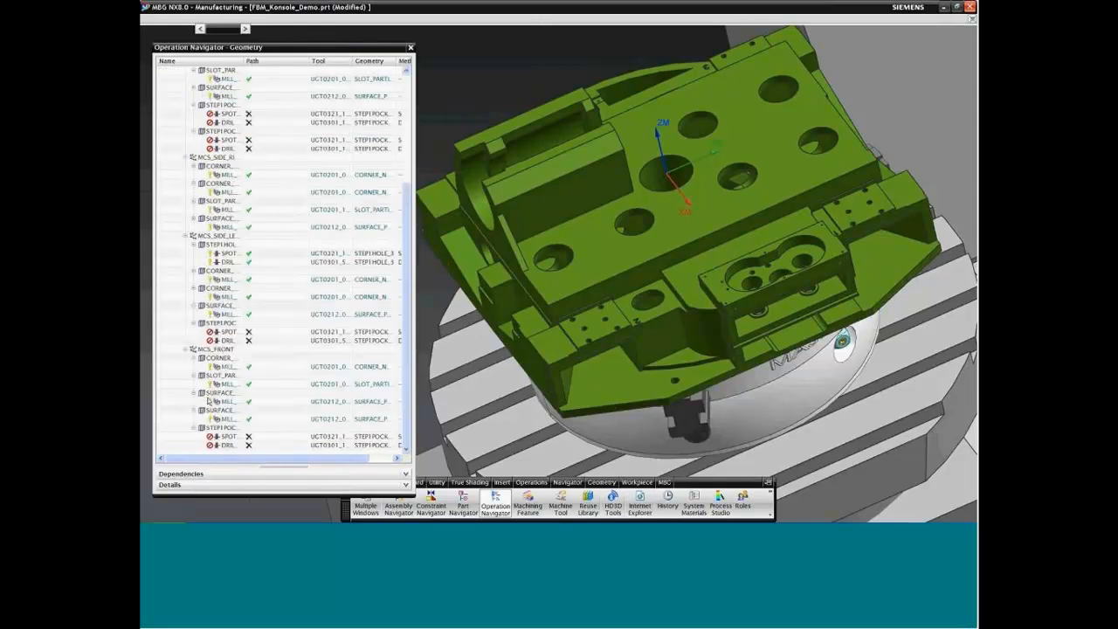
{"action": "scroll", "coordinate": [408, 183], "scroll_direction": "up", "scroll_amount": 2}
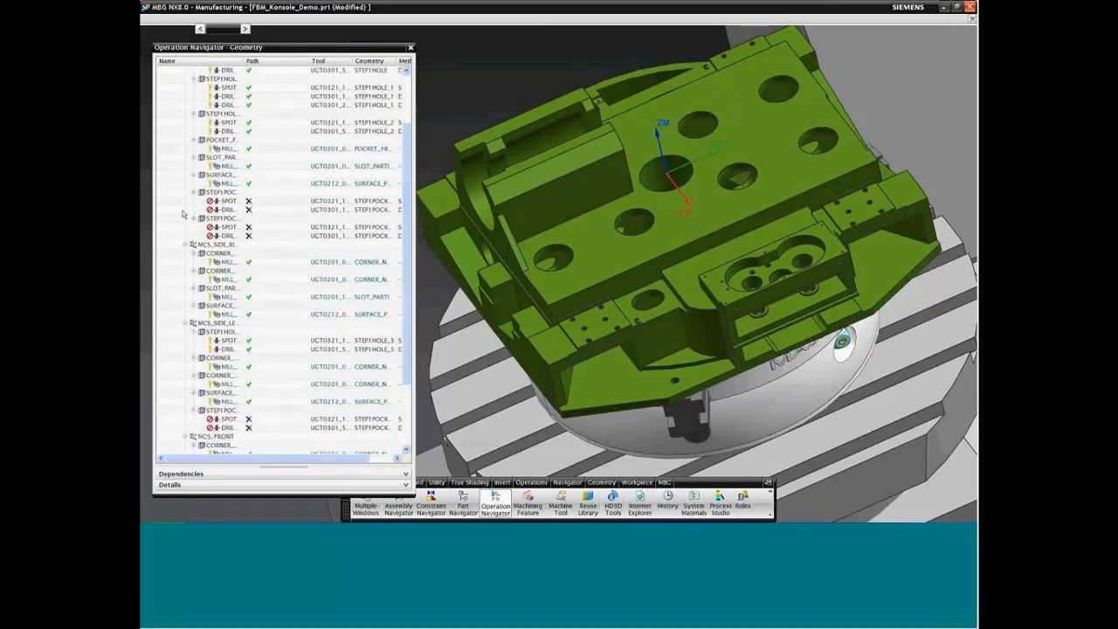
Step: Check the STEP1POCKET and STEP1POCKET_1 groups under MCS_TOP and the STEP1POCKET_2 group under MCS_SIDE_LEFT
{"action": "left_click", "coordinate": [224, 194]}
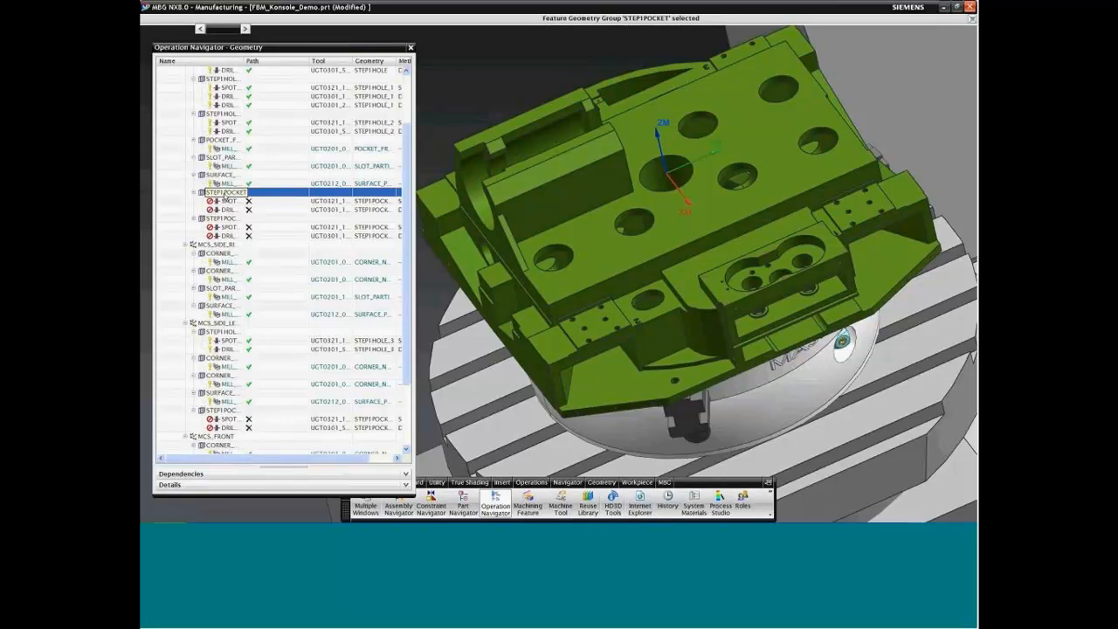
{"action": "left_click", "coordinate": [224, 220]}
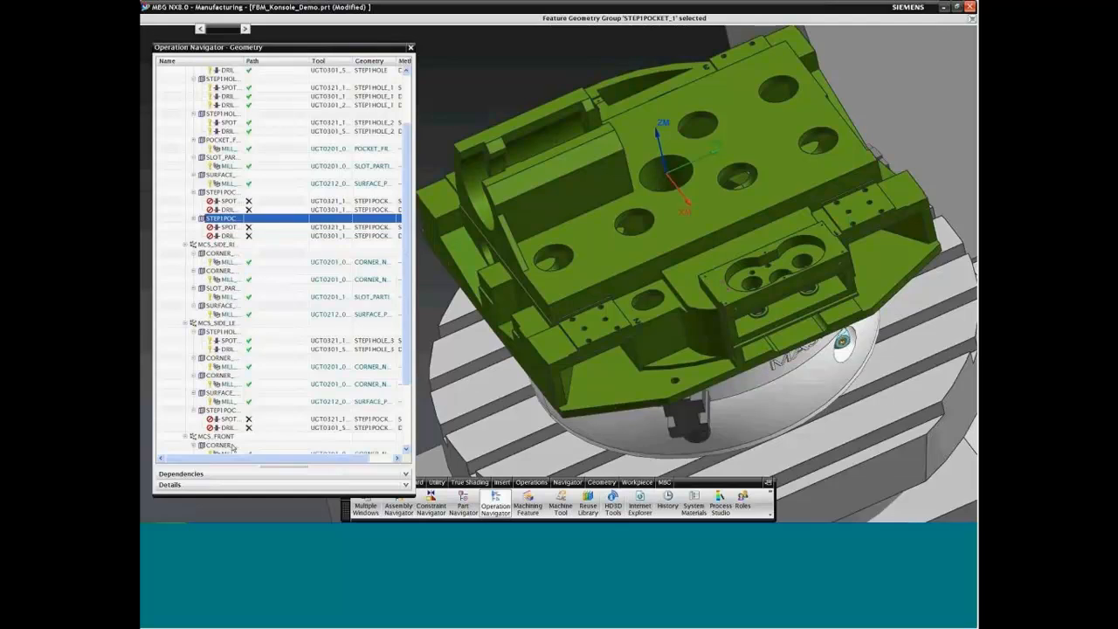
{"action": "left_click", "coordinate": [227, 411]}
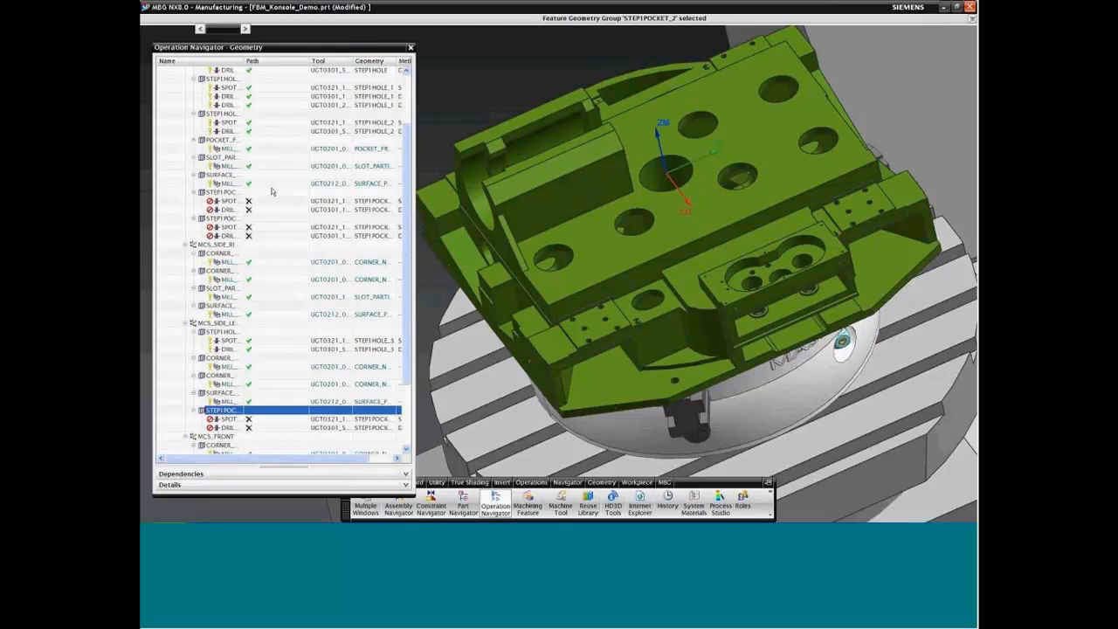
Step: Generate the tool paths of the four groups STEP1POCKET to STEP1POCKET_3 without pausing after each path, and accept them
{"action": "left_click", "coordinate": [225, 193]}
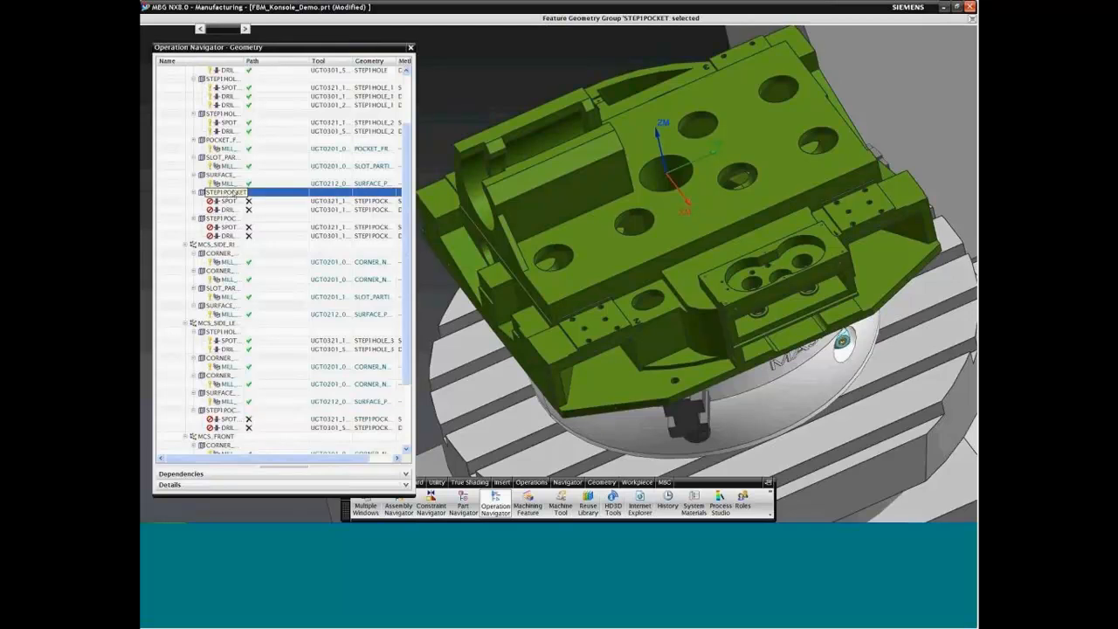
{"action": "left_click", "coordinate": [221, 218], "text": "ctrl"}
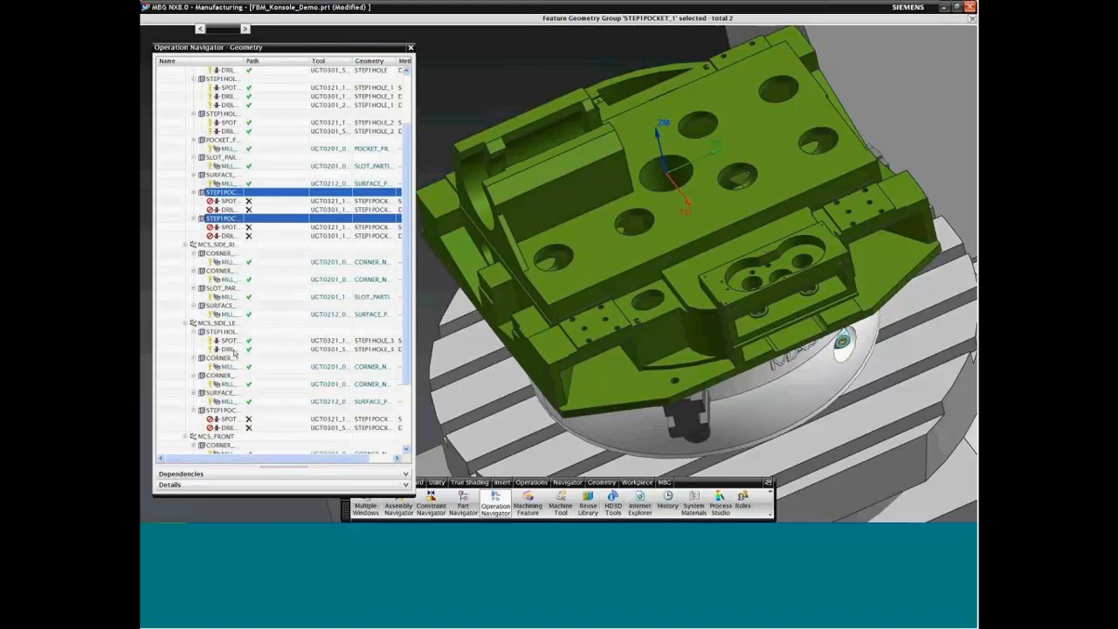
{"action": "left_click", "coordinate": [221, 410], "text": "ctrl"}
{"action": "scroll", "coordinate": [404, 260], "scroll_direction": "down", "scroll_amount": 3}
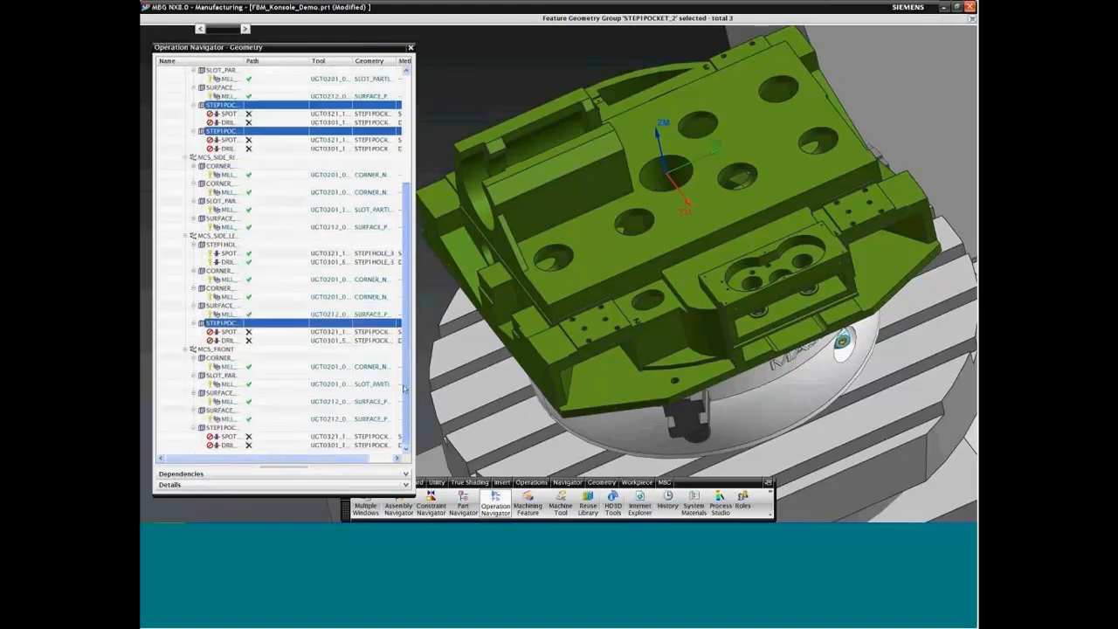
{"action": "left_click", "coordinate": [226, 428], "text": "ctrl"}
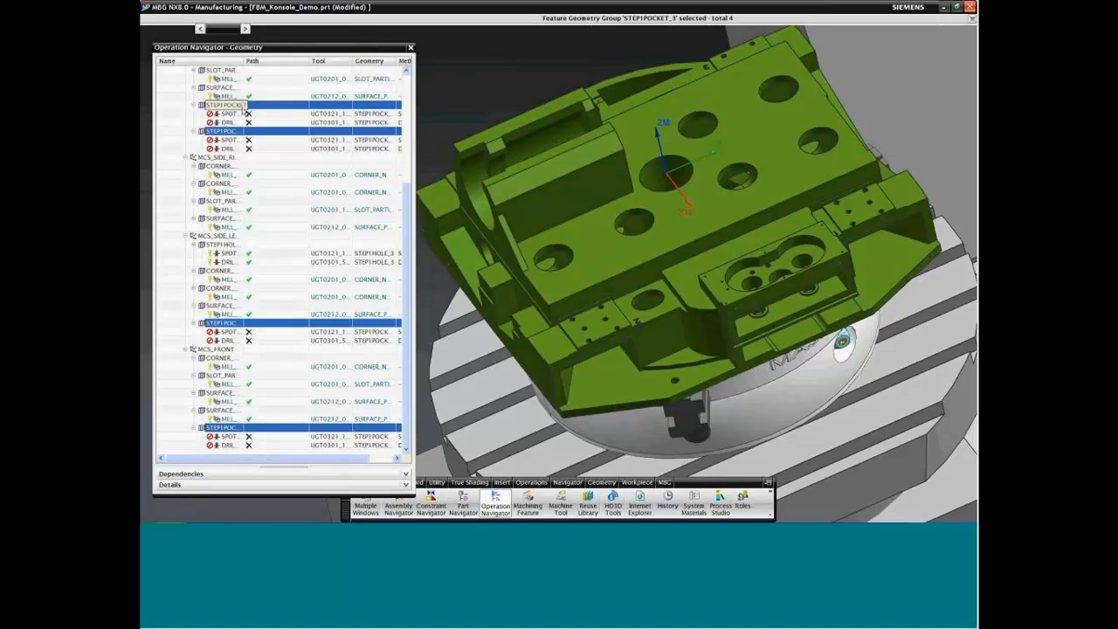
{"action": "scroll", "coordinate": [407, 235], "scroll_direction": "up", "scroll_amount": 5}
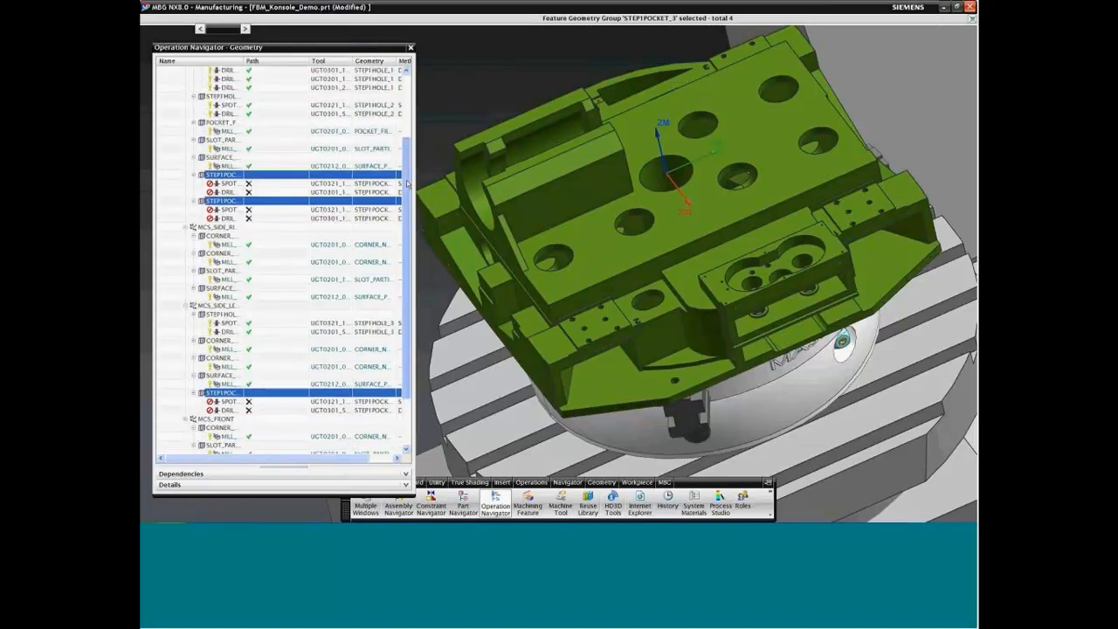
{"action": "scroll", "coordinate": [407, 235], "scroll_direction": "down", "scroll_amount": 5}
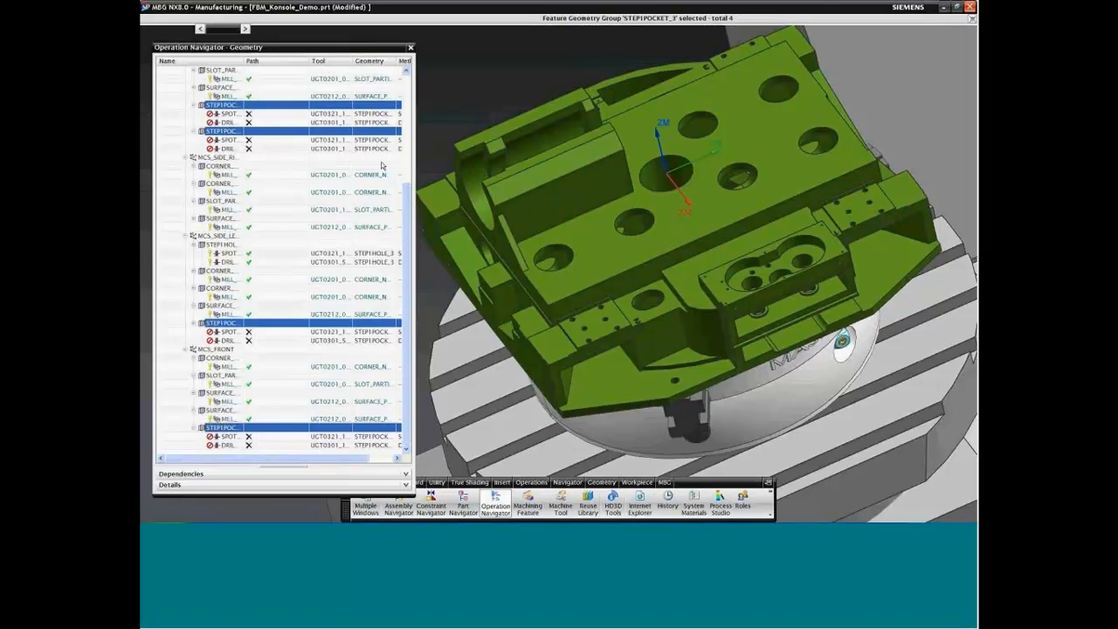
{"action": "right_click", "coordinate": [250, 109]}
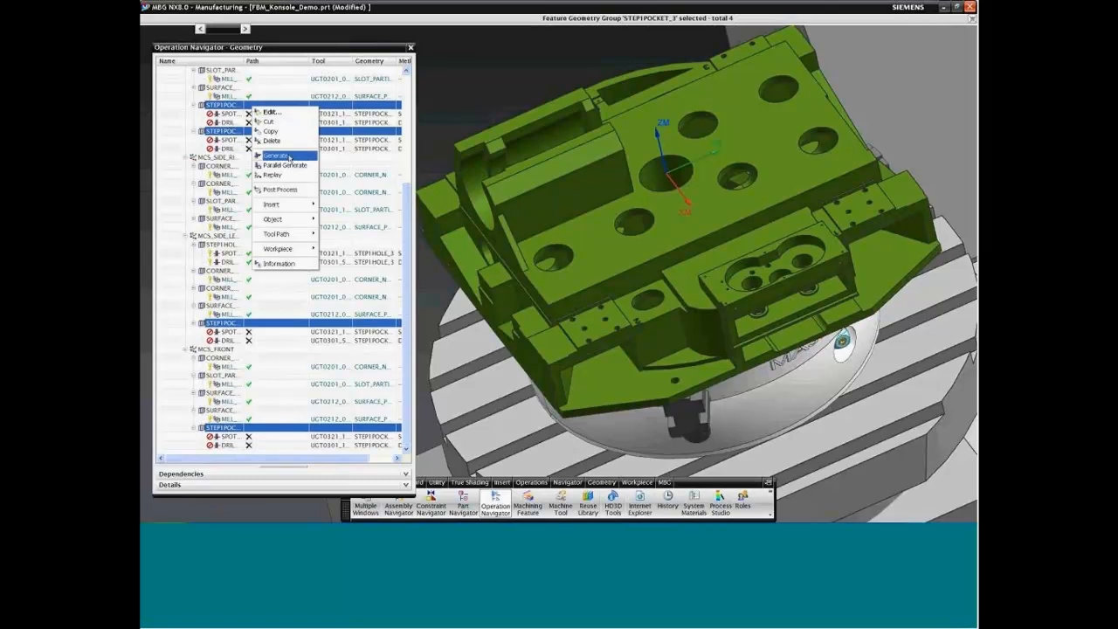
{"action": "left_click", "coordinate": [284, 156]}
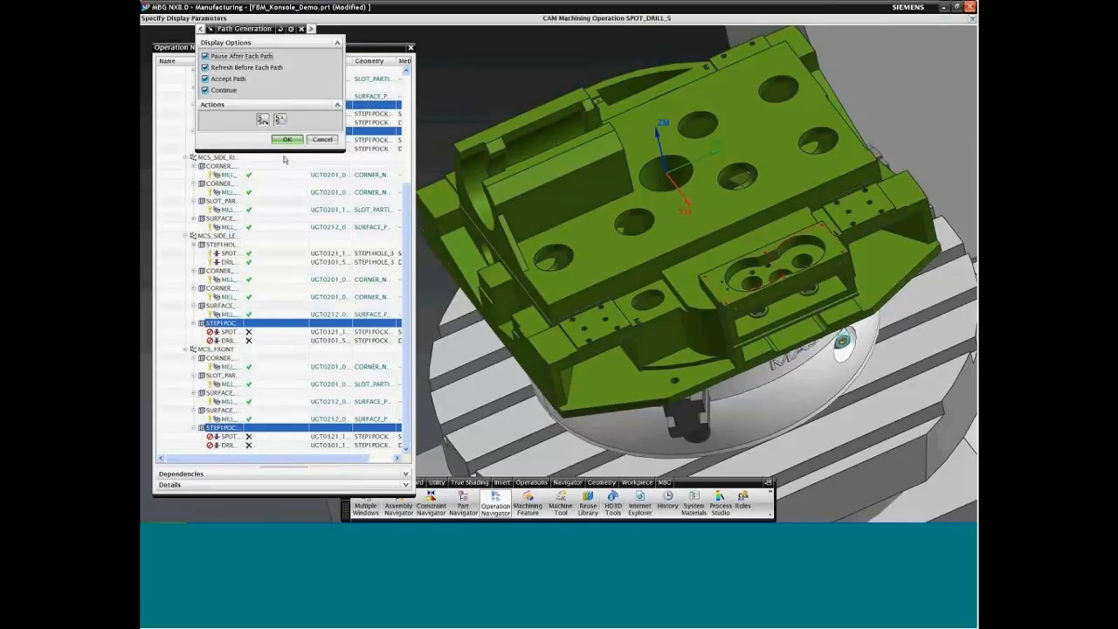
{"action": "left_click", "coordinate": [206, 56]}
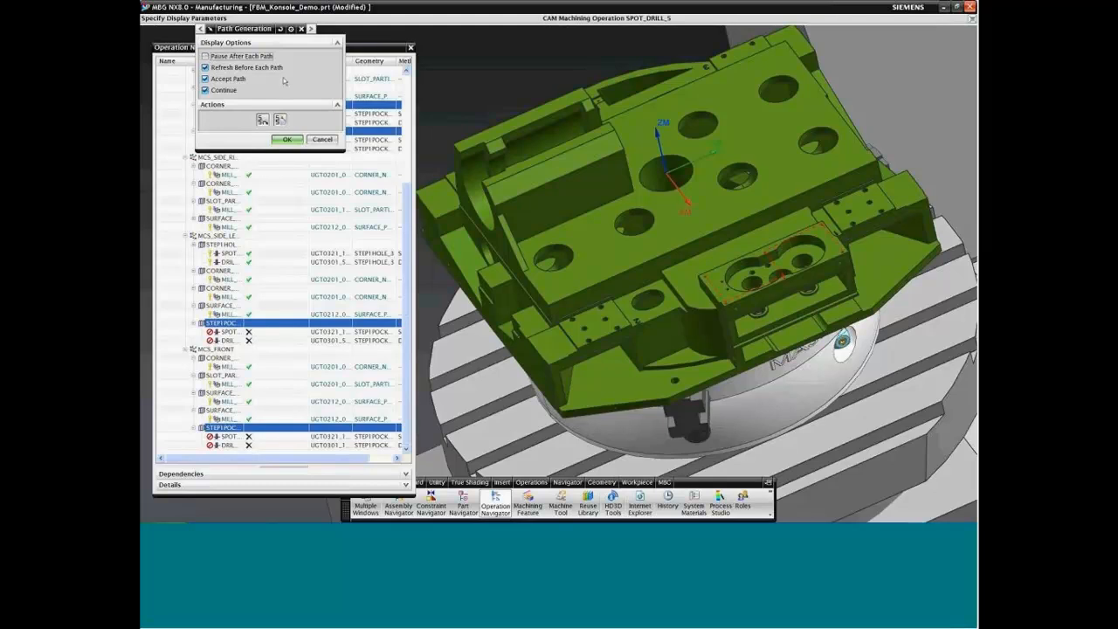
{"action": "left_click", "coordinate": [287, 140]}
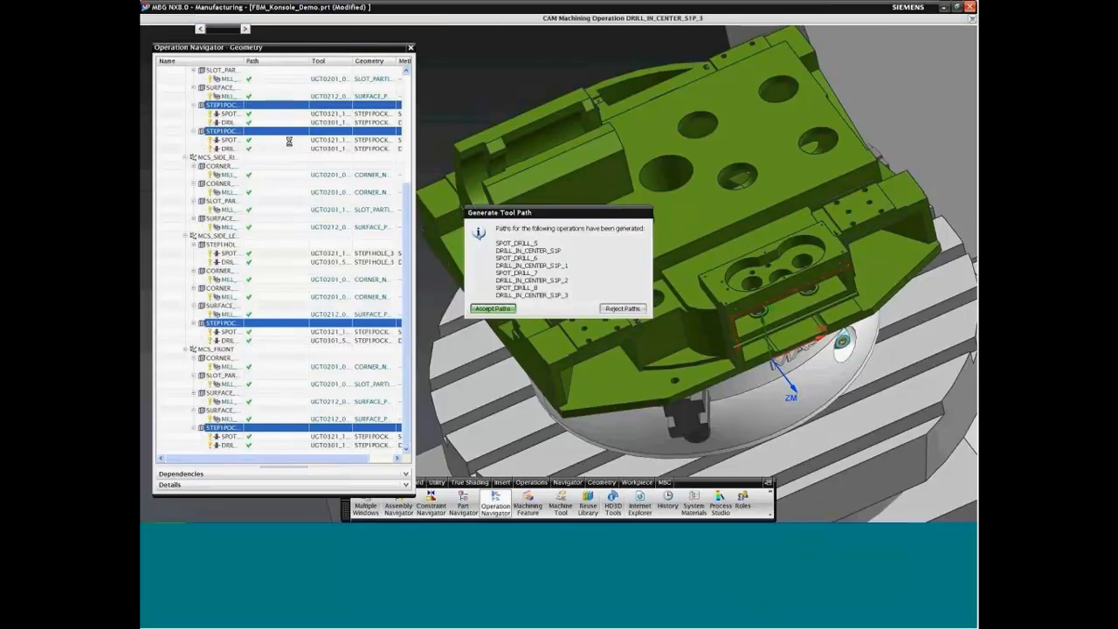
{"action": "left_click", "coordinate": [493, 308]}
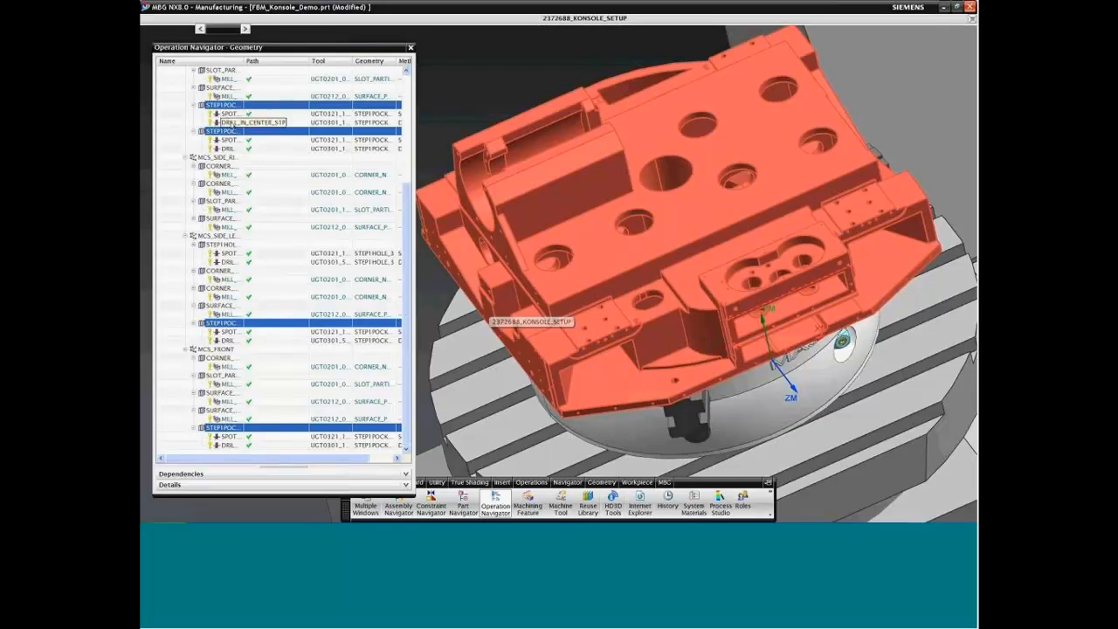
Step: Review the drilling parameters of DRILL_IN_CENTER_S1P without changes and show the operations in program order
{"action": "double_click", "coordinate": [229, 124]}
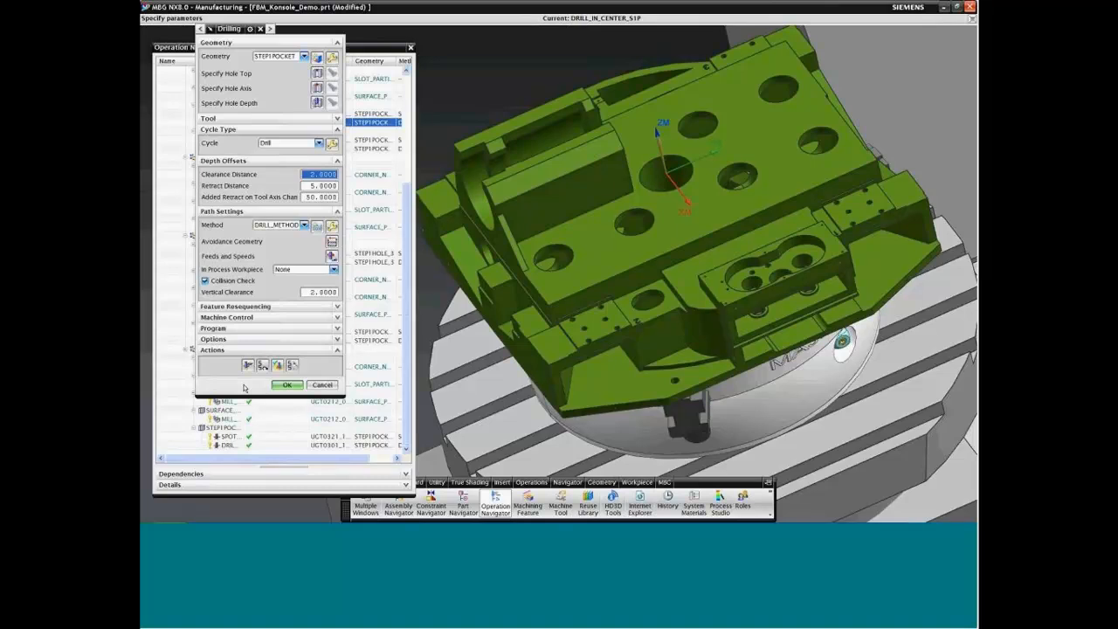
{"action": "left_click", "coordinate": [322, 384]}
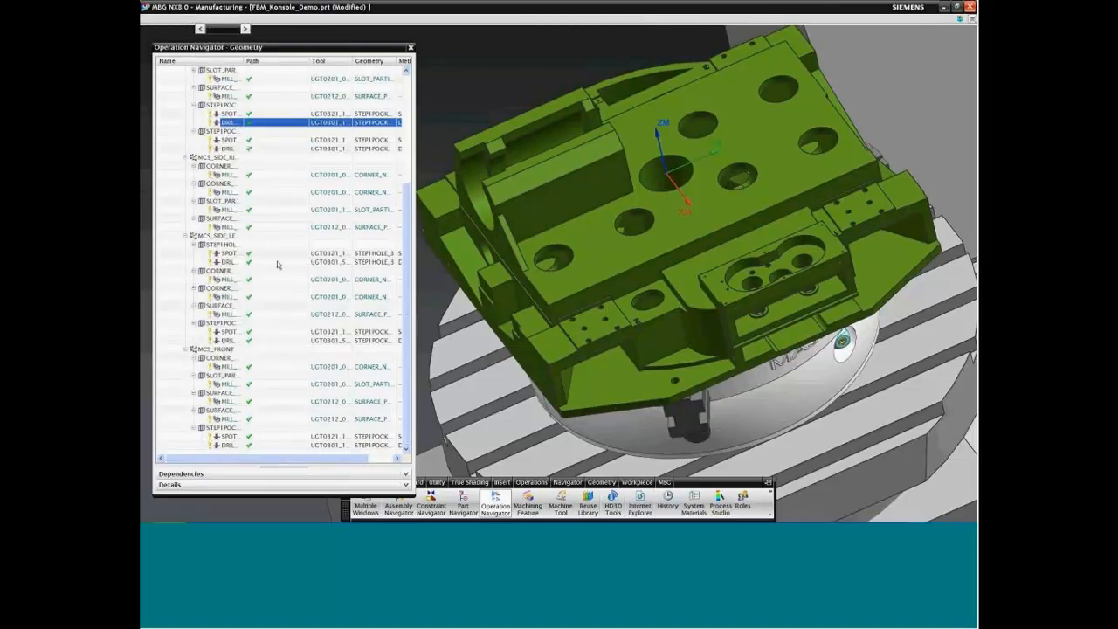
{"action": "right_click", "coordinate": [165, 118]}
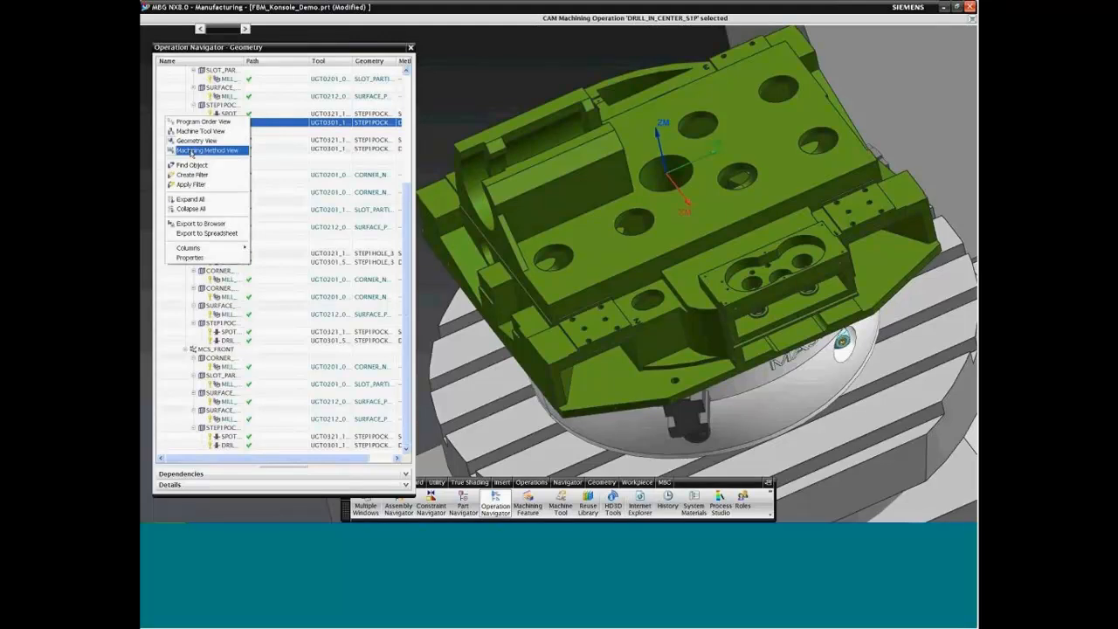
{"action": "left_click", "coordinate": [196, 123]}
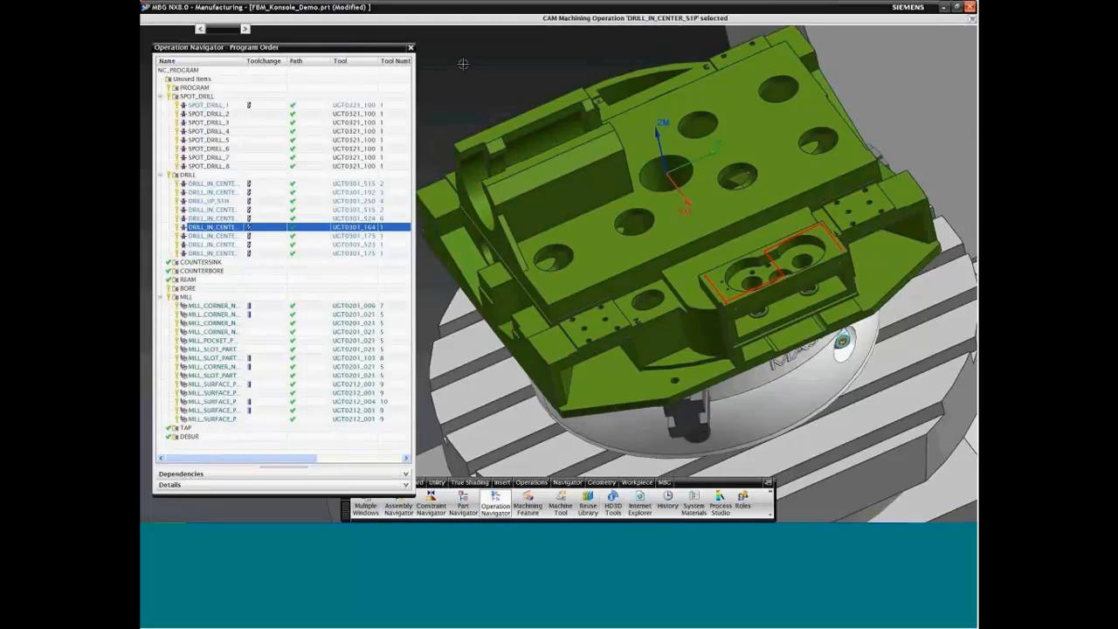
{"action": "key", "text": "Escape"}
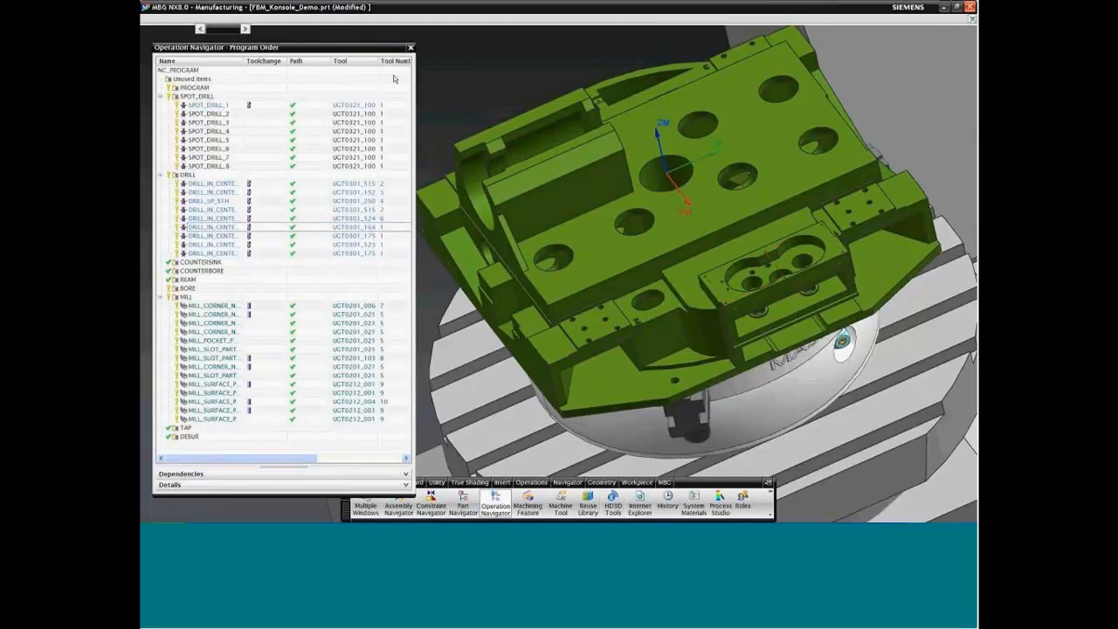
Step: Start a feature search on 2372688_konsole_setup in the Machining Feature Navigator, using Parametric Recognition and the Workpiece search method
{"action": "left_click", "coordinate": [528, 504]}
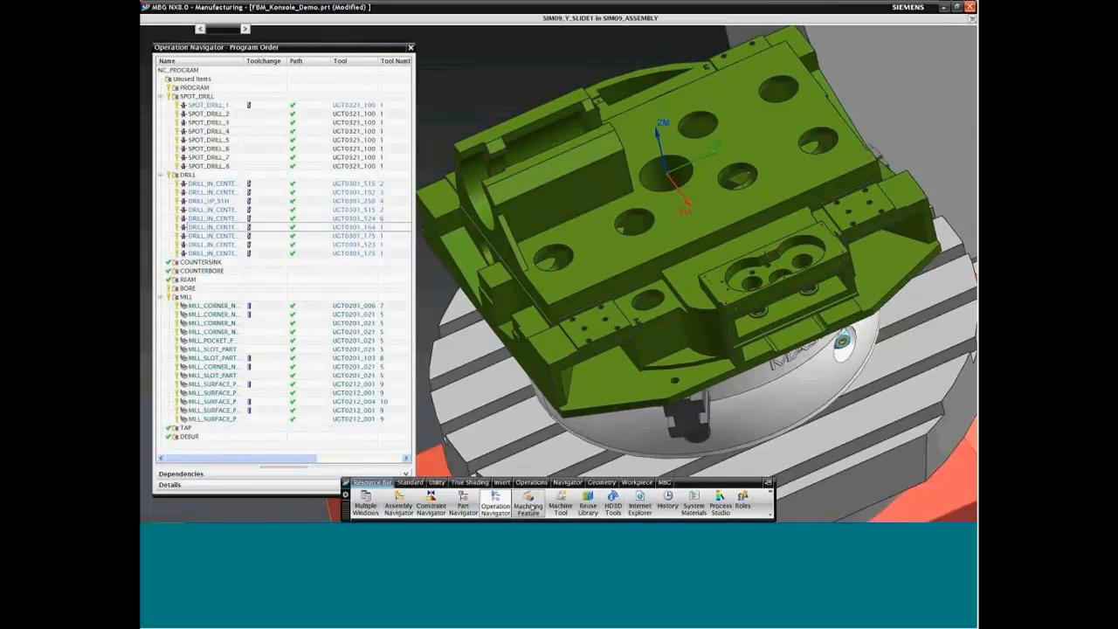
{"action": "left_click_drag", "start_coordinate": [406, 260], "coordinate": [406, 164]}
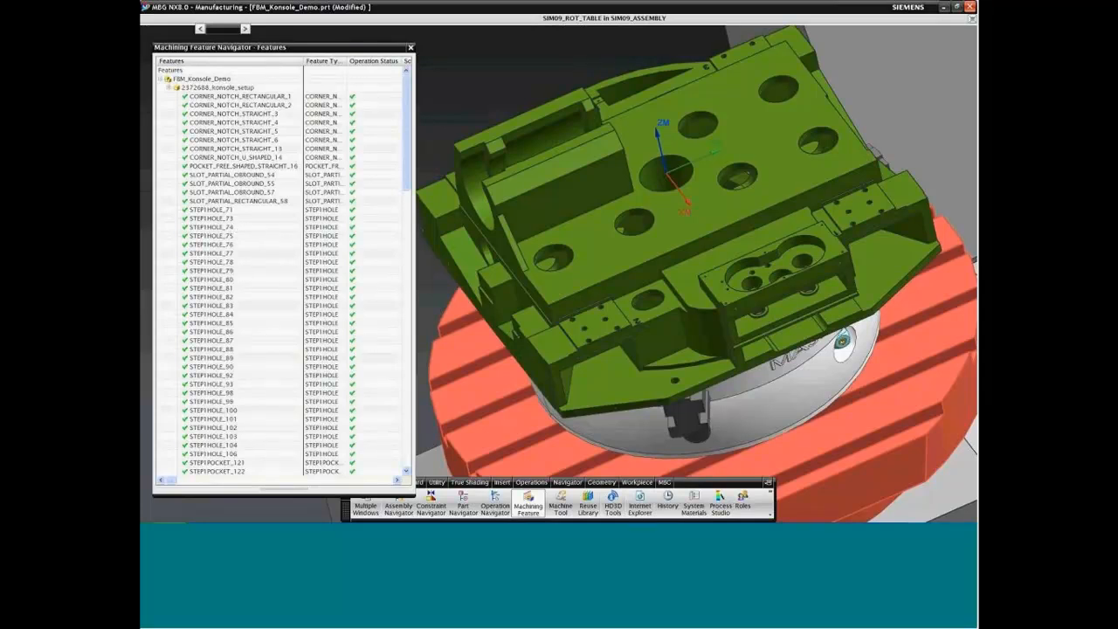
{"action": "left_click", "coordinate": [232, 91]}
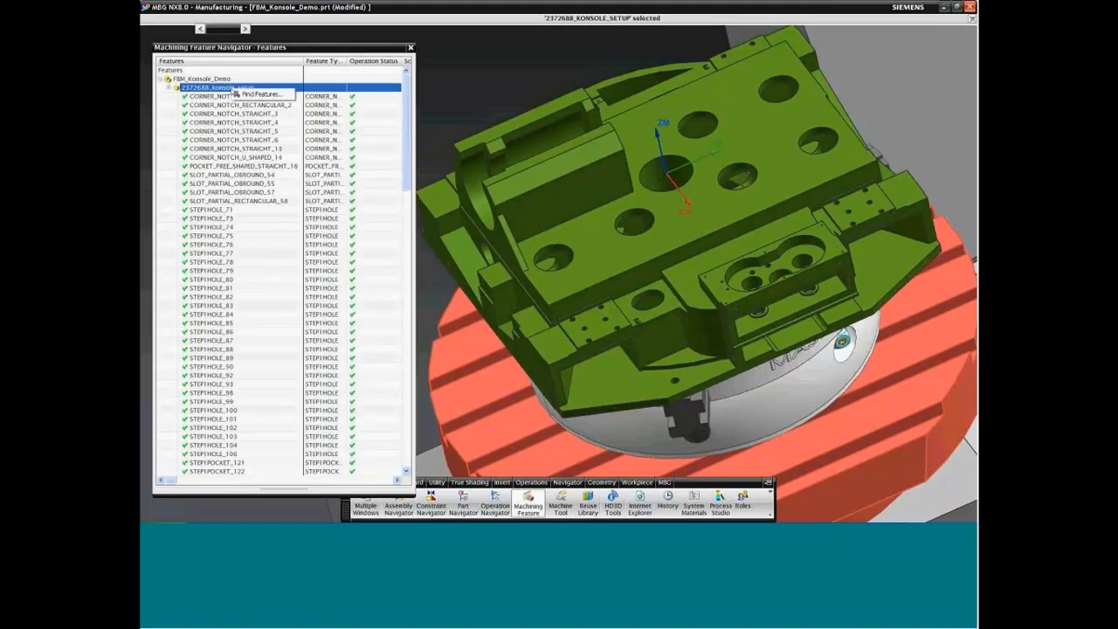
{"action": "right_click", "coordinate": [233, 91]}
{"action": "left_click", "coordinate": [262, 94]}
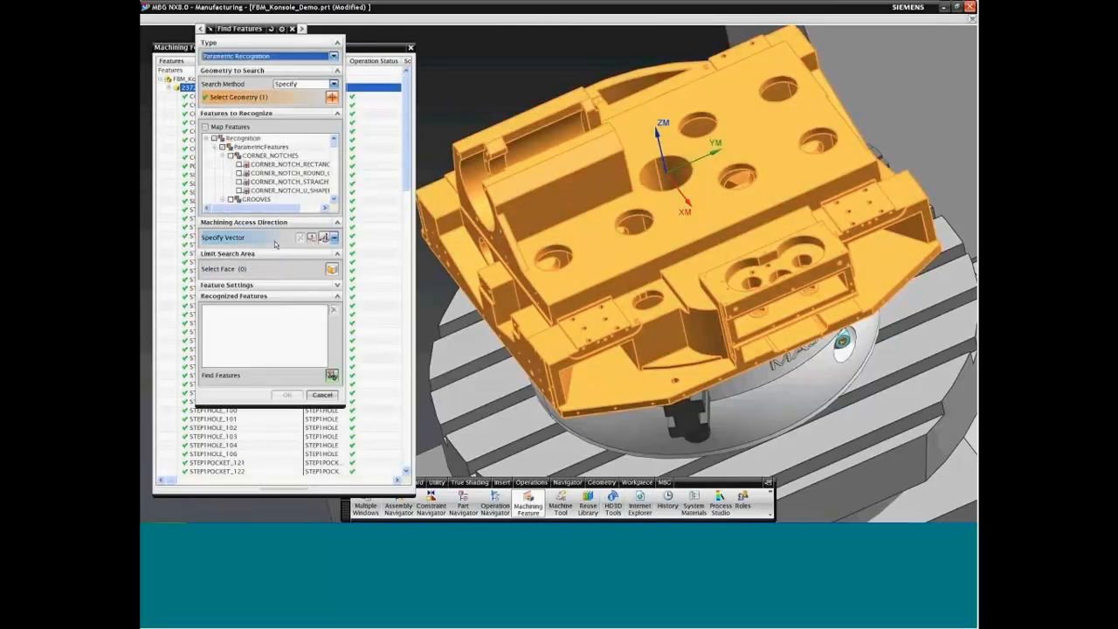
{"action": "left_click", "coordinate": [333, 57]}
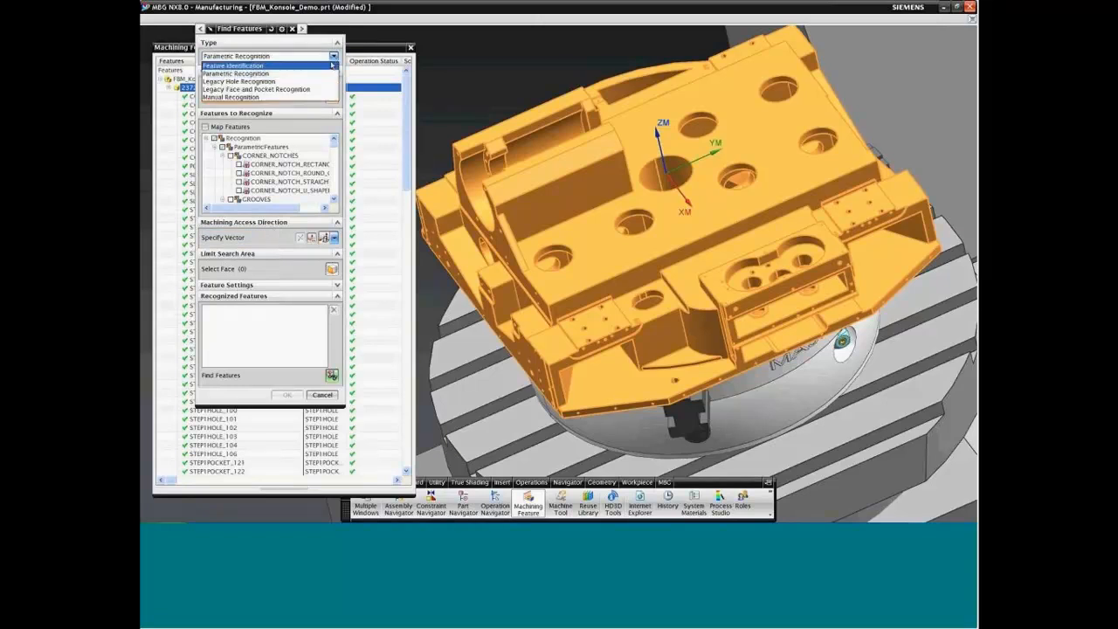
{"action": "left_click", "coordinate": [328, 75]}
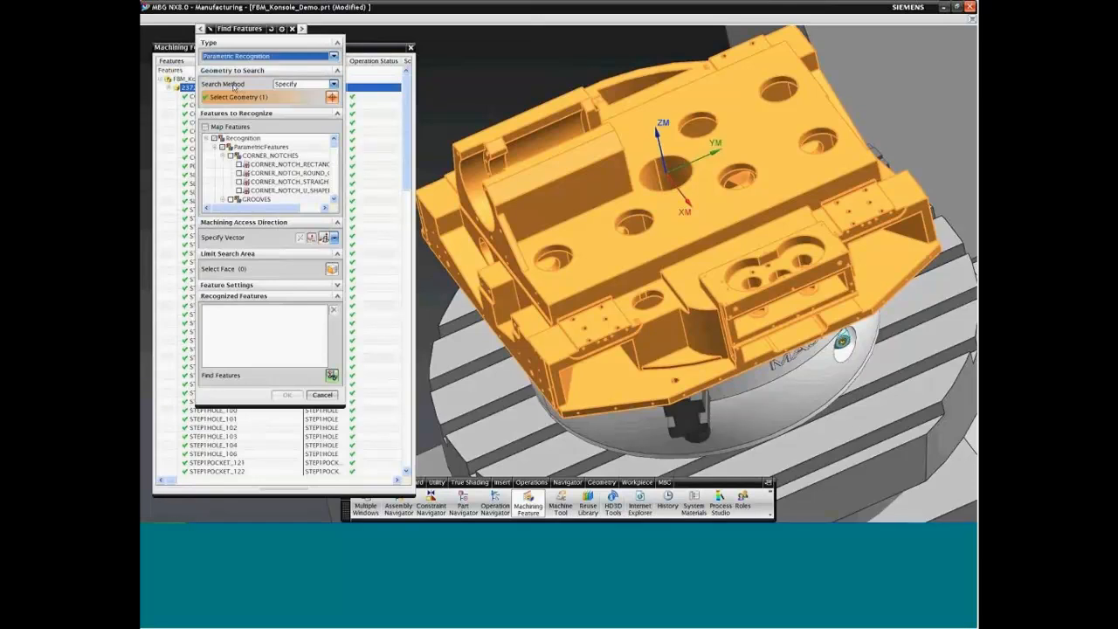
{"action": "left_click", "coordinate": [300, 84]}
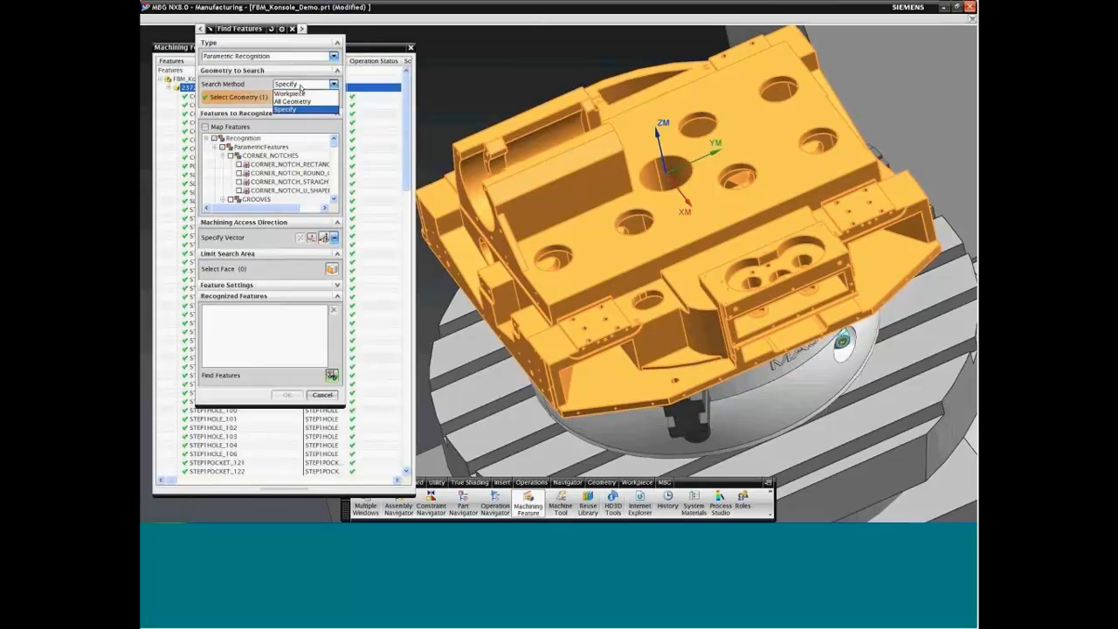
{"action": "left_click", "coordinate": [291, 93]}
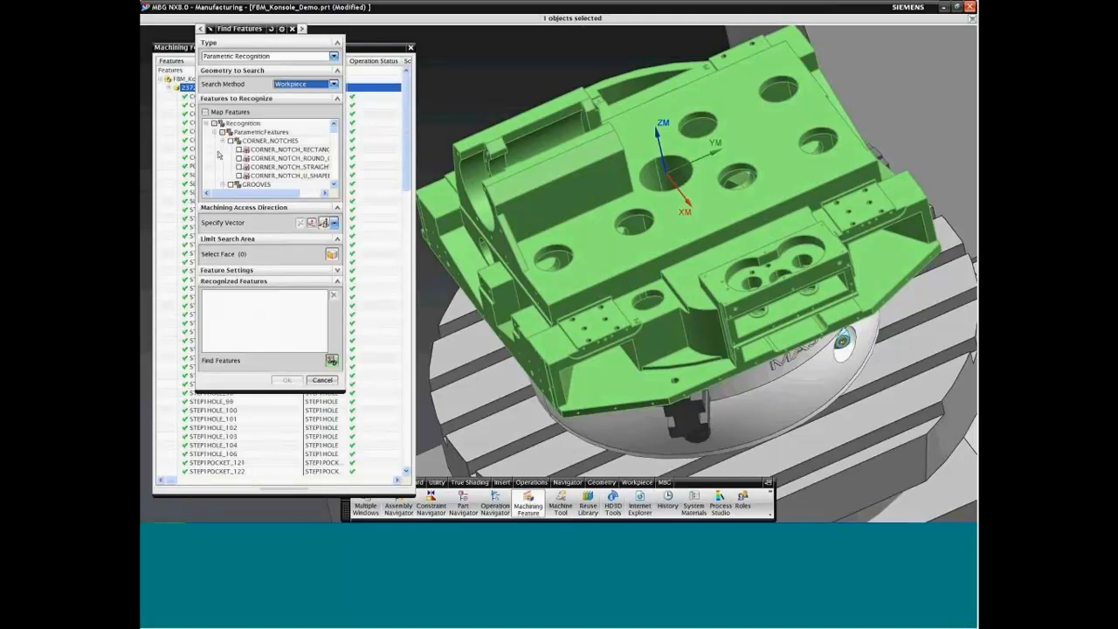
Step: Enlarge the Find Features dialog and choose CORNER_NOTCH_STRAIGHT as the feature type to recognize
{"action": "left_click_drag", "start_coordinate": [342, 390], "coordinate": [372, 505]}
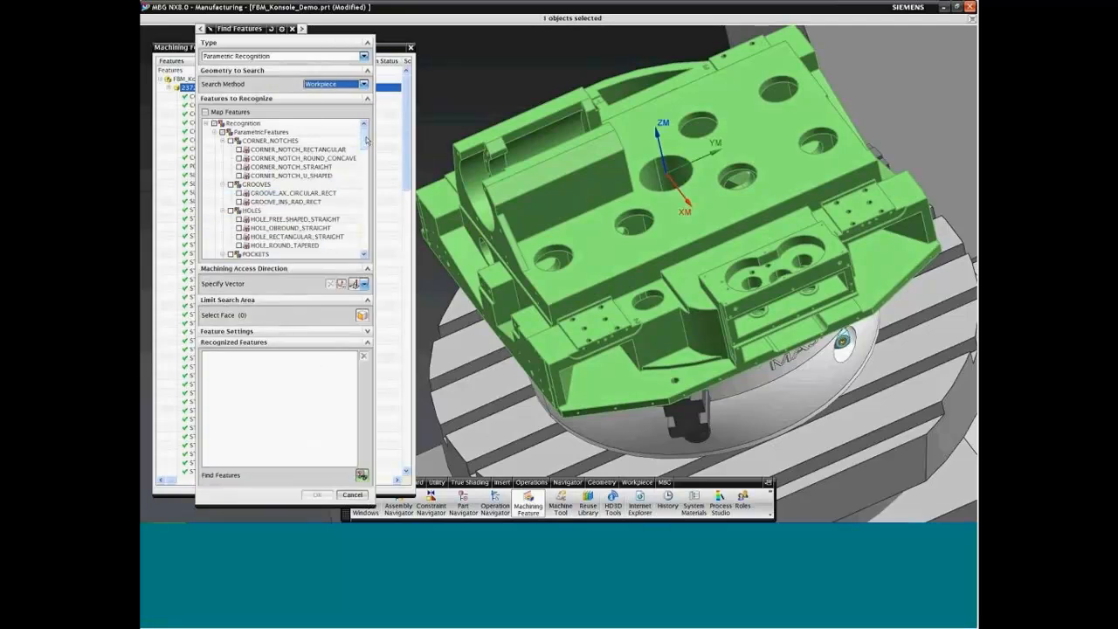
{"action": "mouse_move", "coordinate": [366, 139]}
{"action": "left_mouse_down"}
{"action": "mouse_move", "coordinate": [364, 248]}
{"action": "mouse_move", "coordinate": [363, 150]}
{"action": "left_mouse_up"}
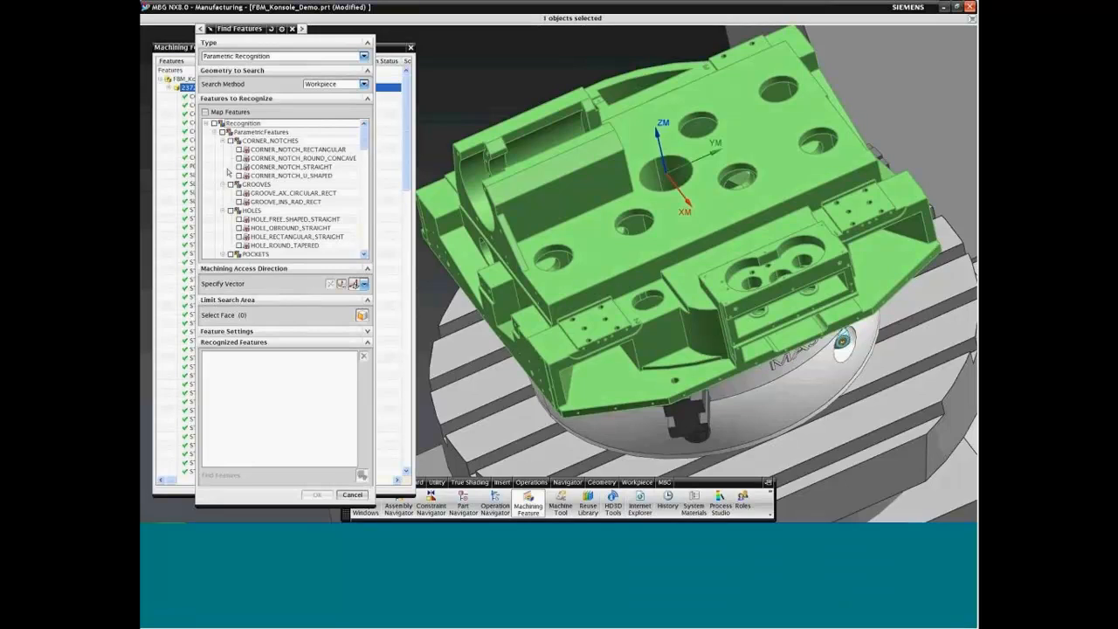
{"action": "left_click", "coordinate": [239, 167]}
{"action": "left_click", "coordinate": [292, 288]}
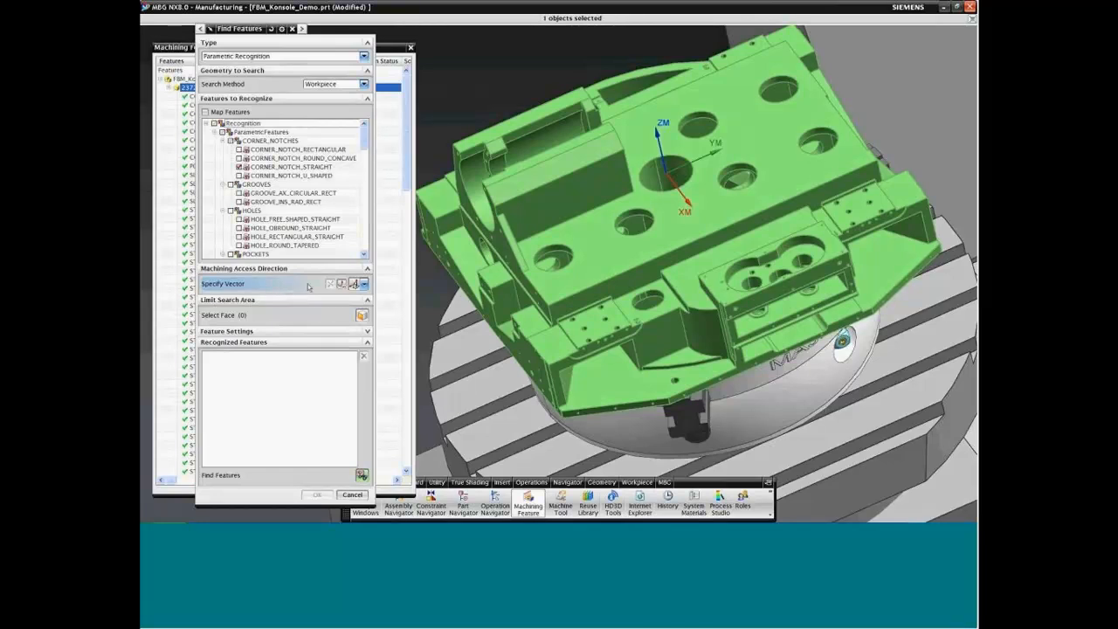
{"action": "left_click", "coordinate": [341, 283]}
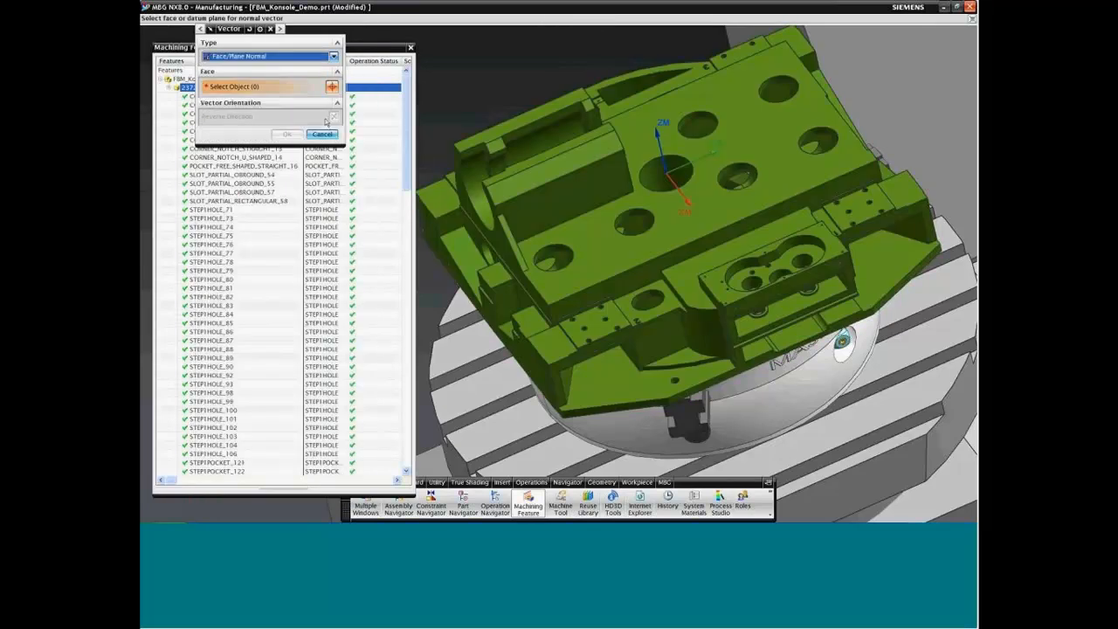
{"action": "left_click", "coordinate": [333, 55]}
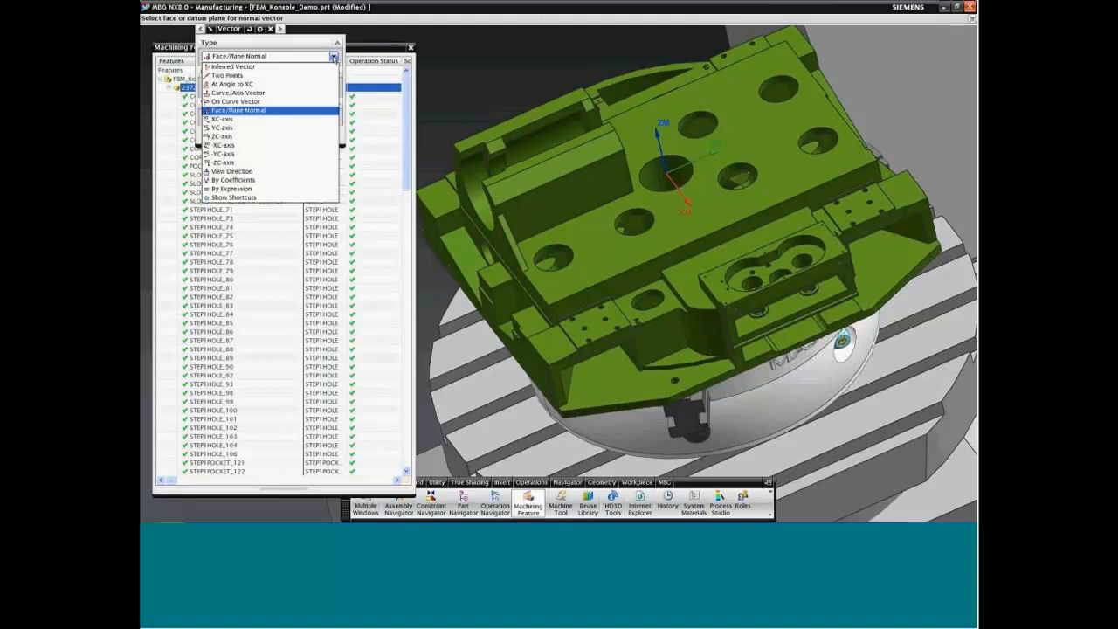
{"action": "left_click", "coordinate": [333, 57]}
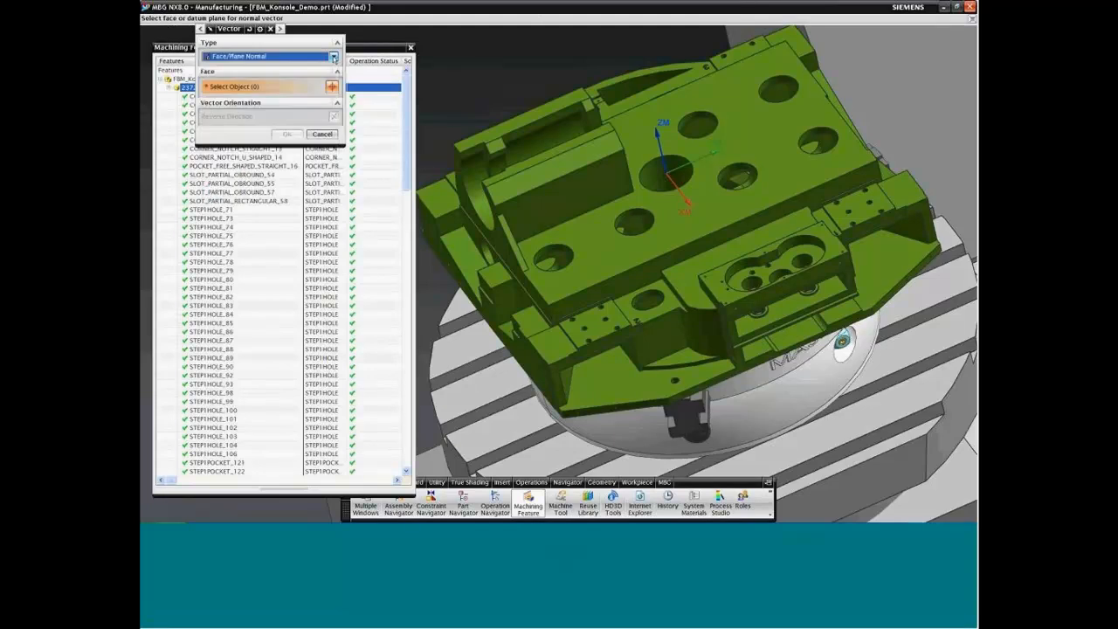
{"action": "left_click", "coordinate": [321, 135]}
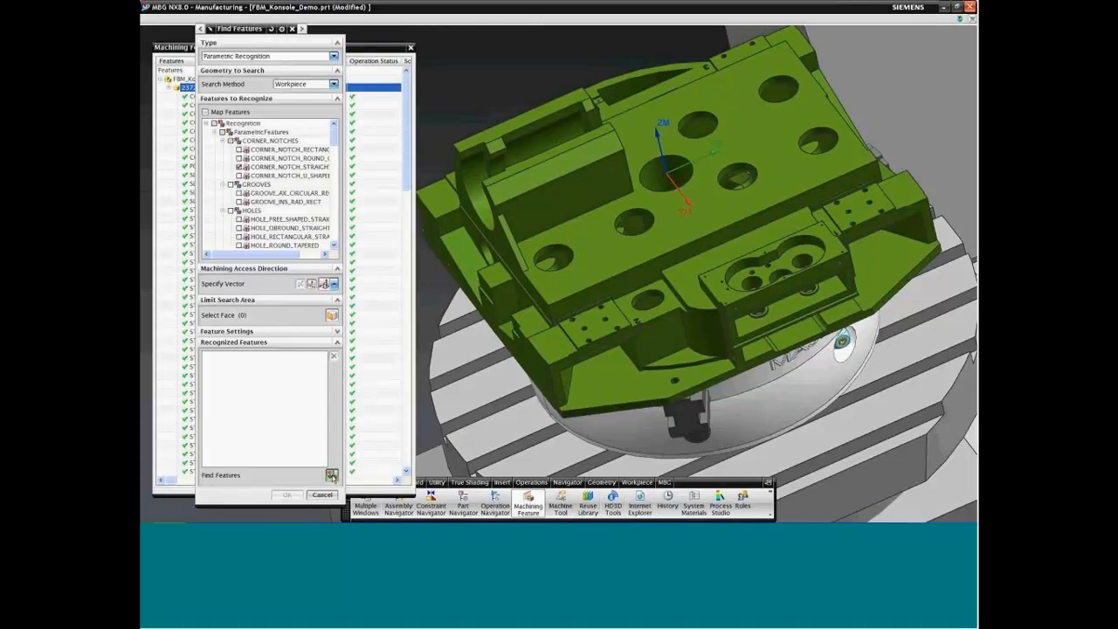
Step: Find the straight corner notches on the workpiece and remove the third one from the recognized features
{"action": "left_click", "coordinate": [332, 476]}
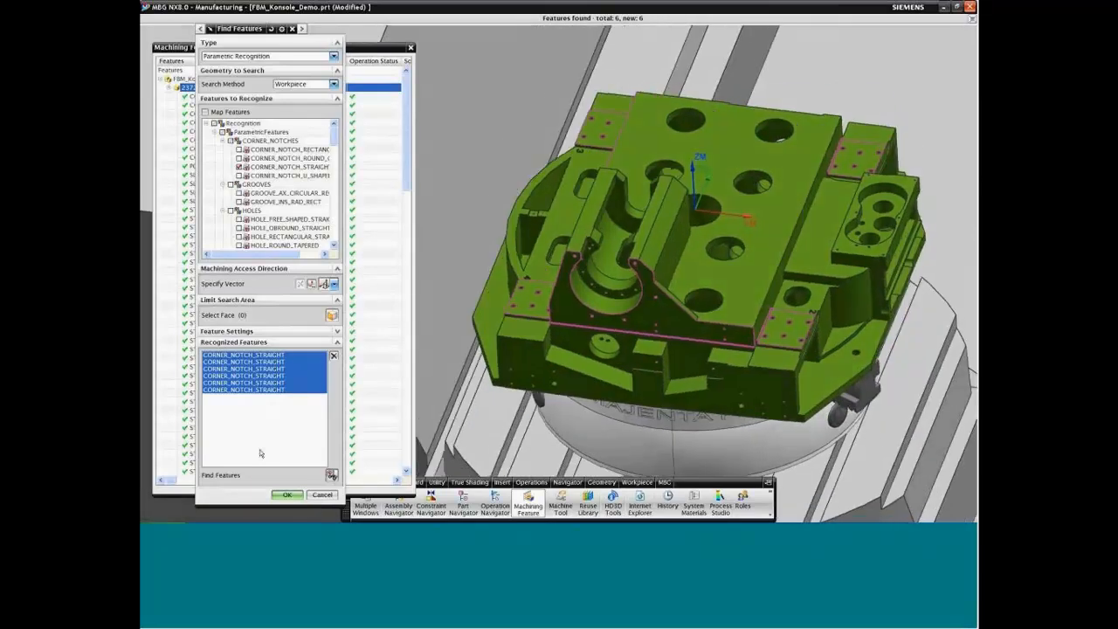
{"action": "left_click", "coordinate": [261, 356]}
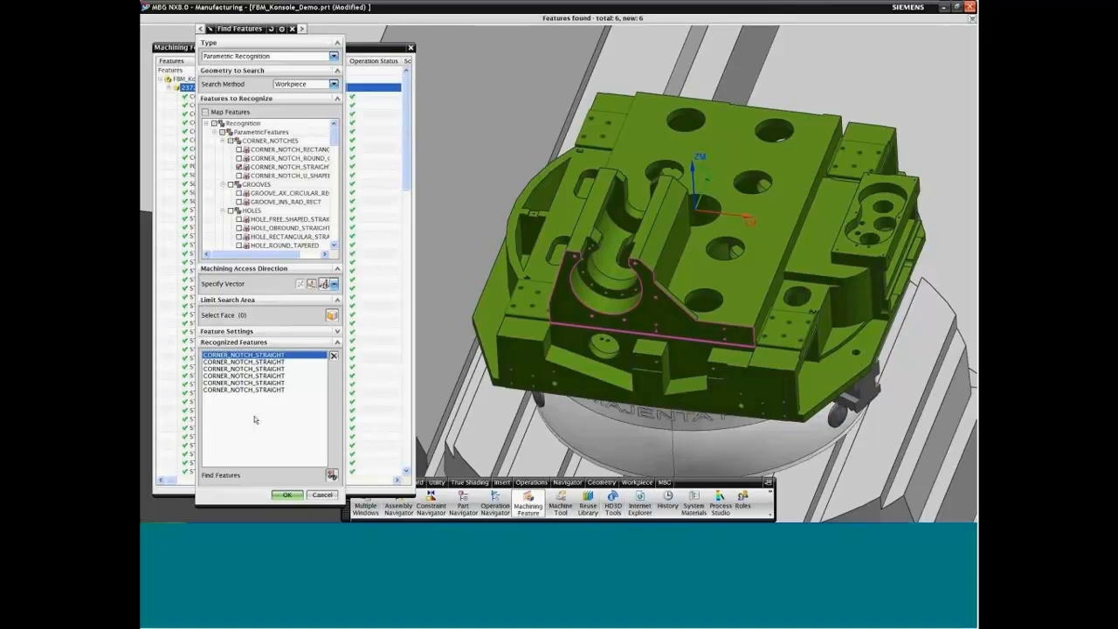
{"action": "key", "text": "Down"}
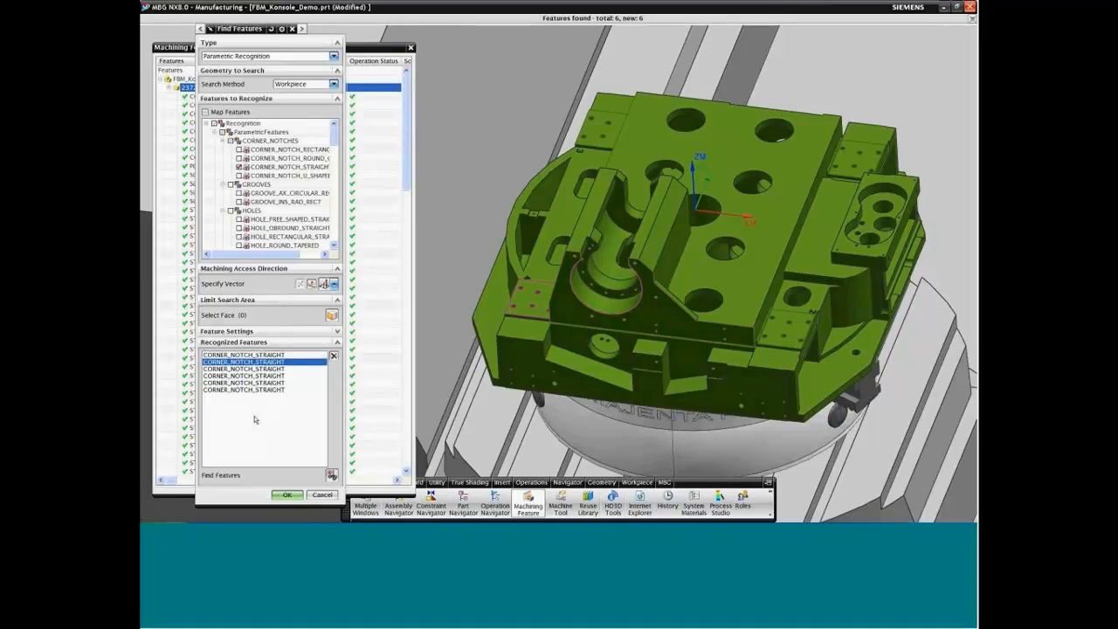
{"action": "key", "text": "Down"}
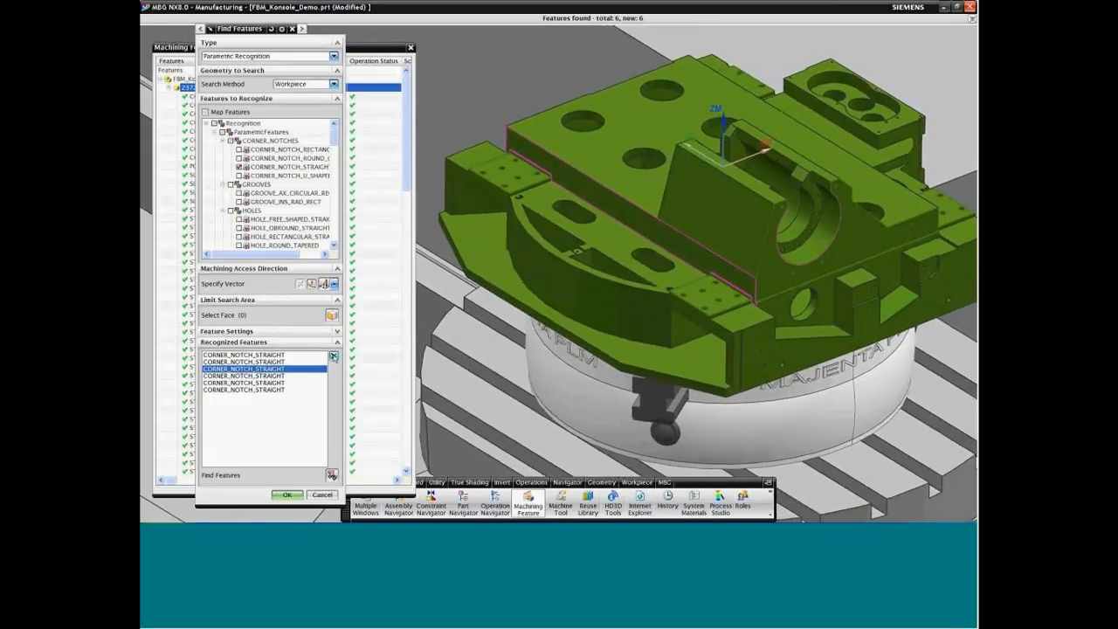
{"action": "left_click", "coordinate": [333, 356]}
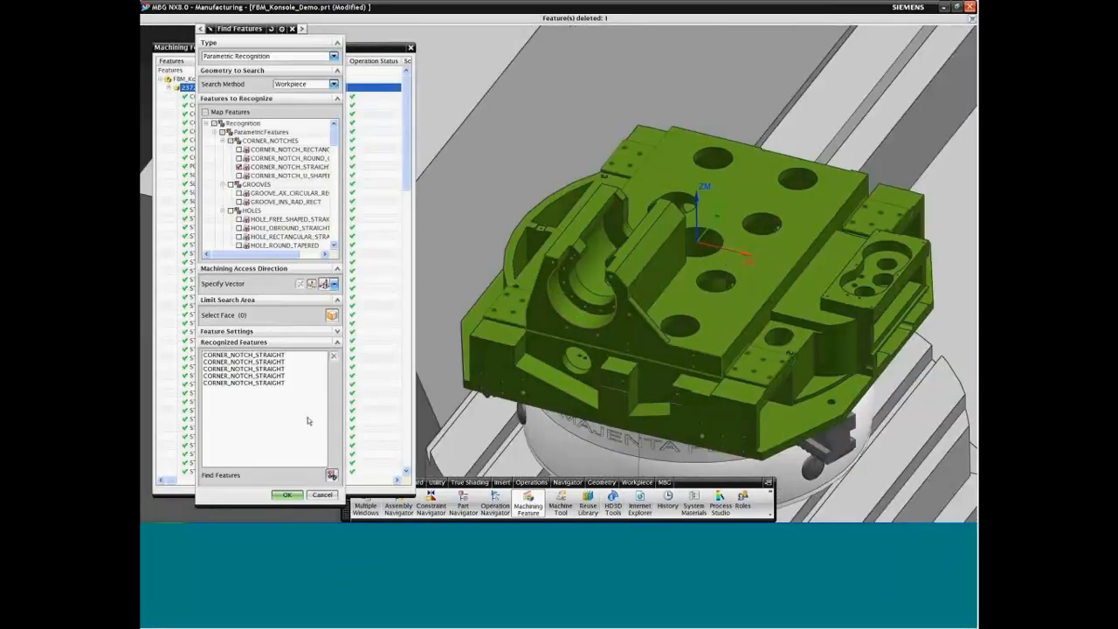
Step: Accept the recognized corner notches and inspect the Surface Finish attached to CORNER_NOTCH_STRAIGHT_390
{"action": "left_click", "coordinate": [289, 495]}
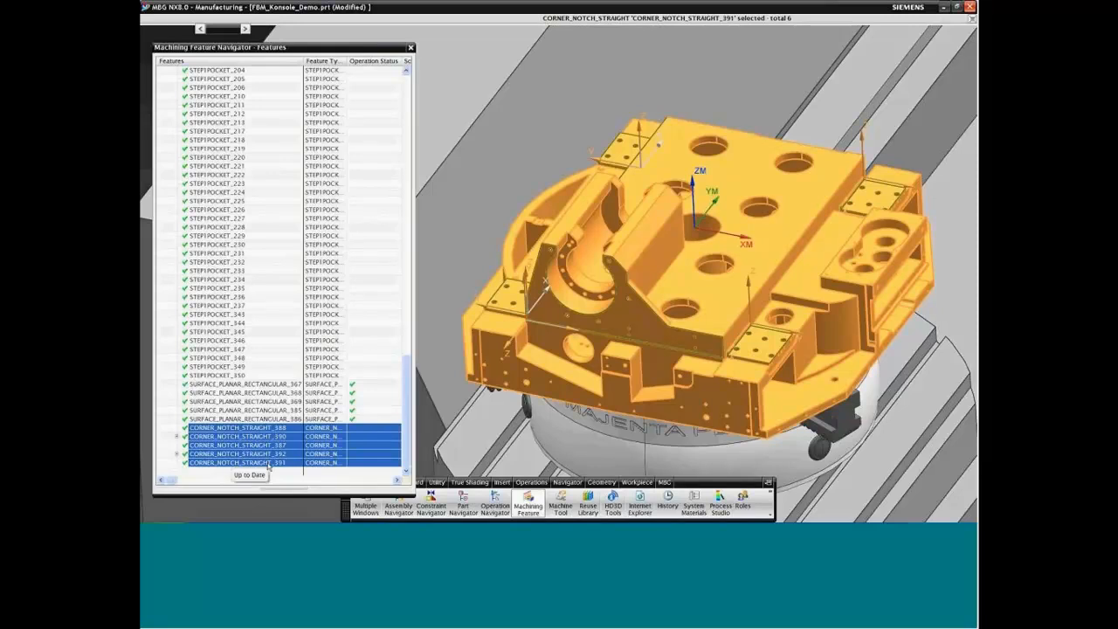
{"action": "left_click", "coordinate": [177, 437]}
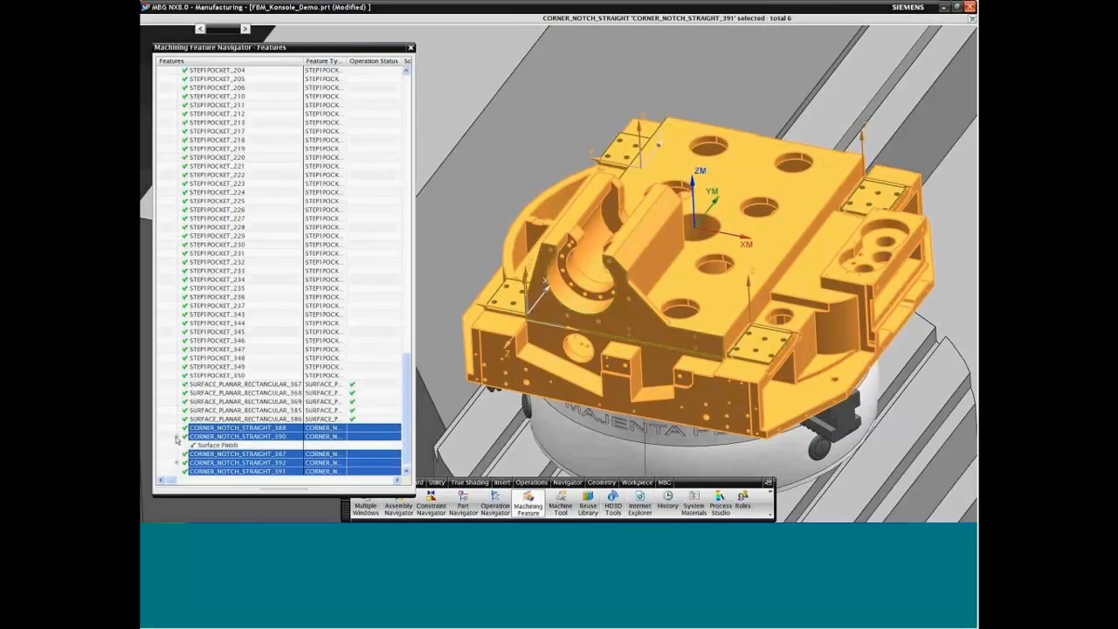
{"action": "left_click", "coordinate": [217, 446]}
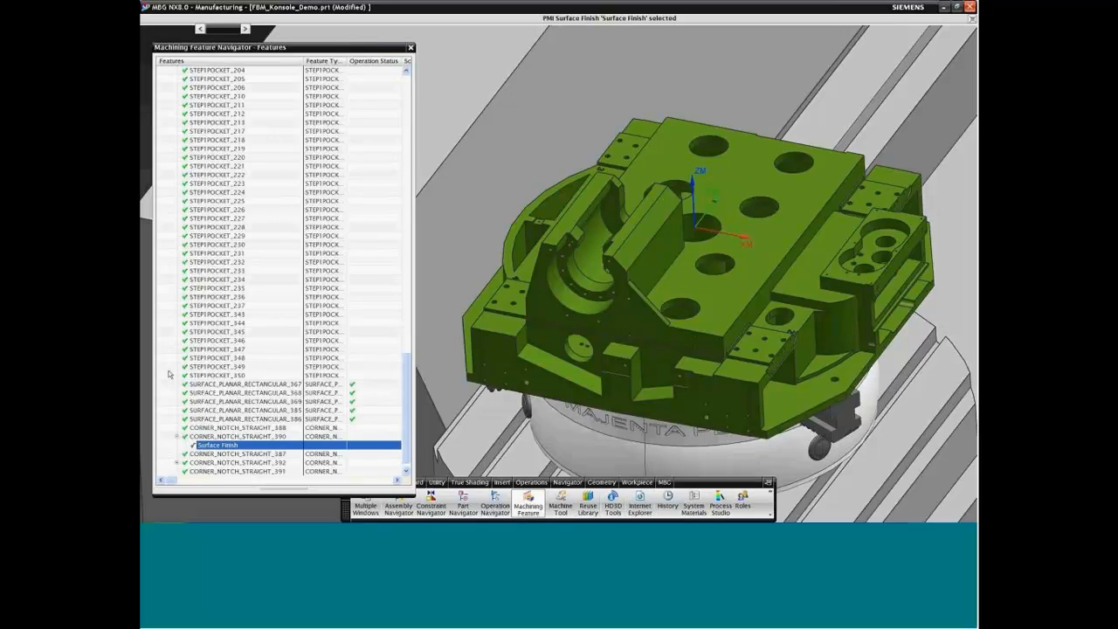
{"action": "left_click", "coordinate": [219, 435]}
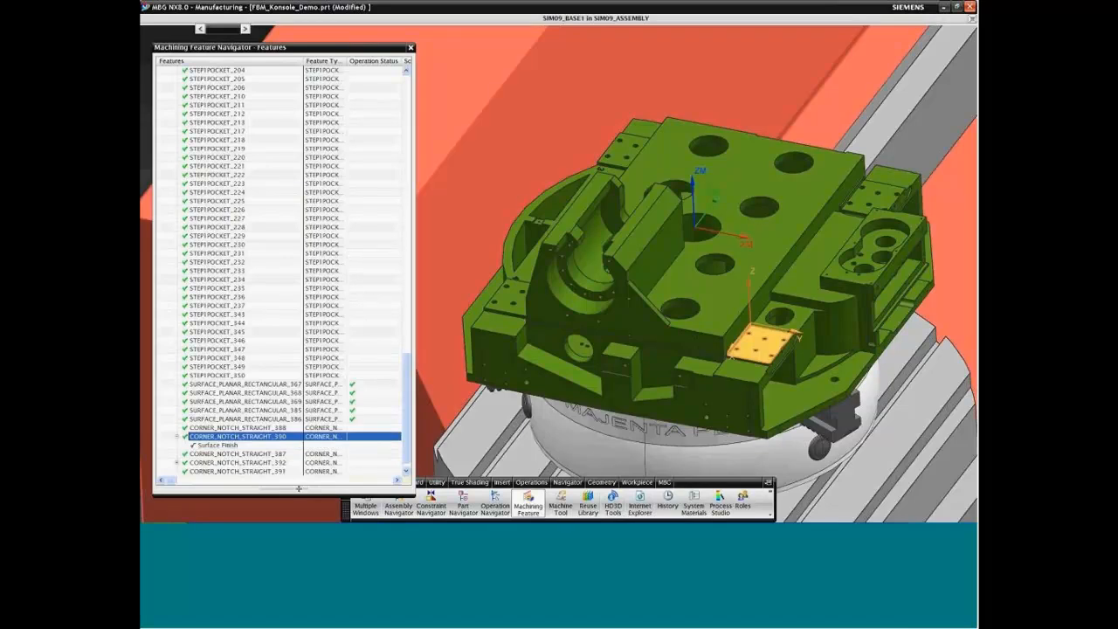
Step: Review the attribute details of CORNER_NOTCH_STRAIGHT_390, hide them again, and reveal the surface finish under CORNER_NOTCH_STRAIGHT_392
{"action": "left_click_drag", "start_coordinate": [298, 488], "coordinate": [358, 307]}
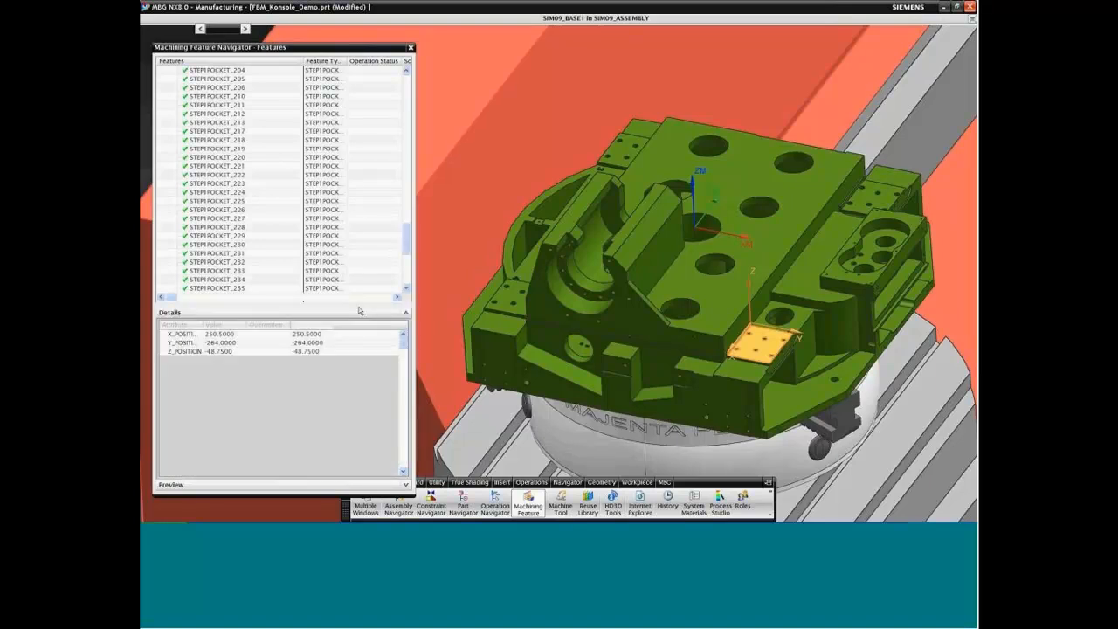
{"action": "left_click_drag", "start_coordinate": [401, 352], "coordinate": [397, 405]}
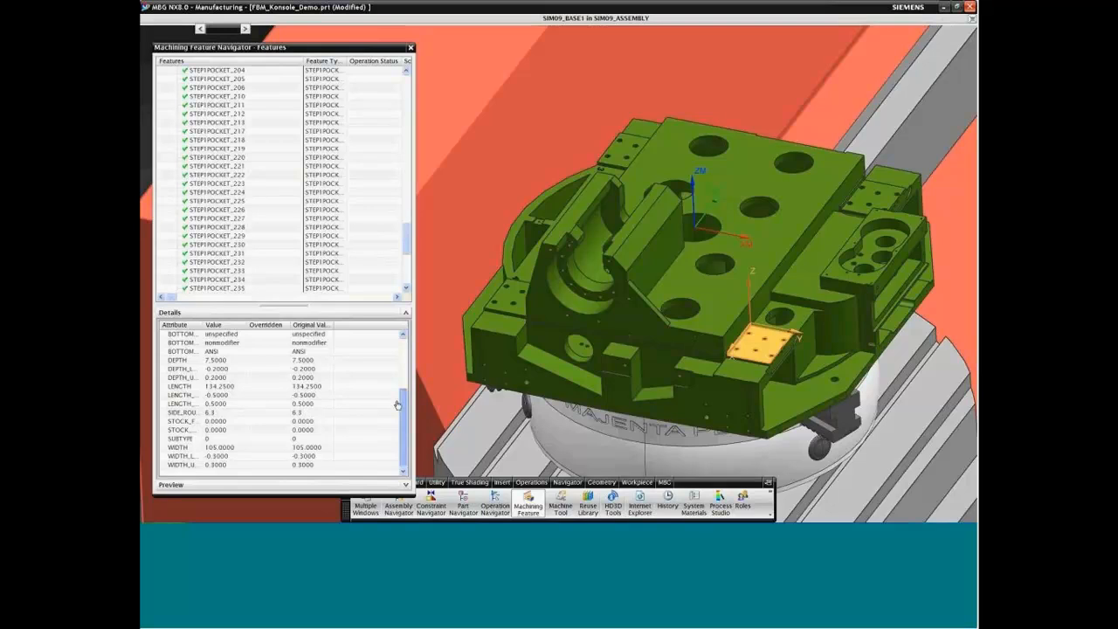
{"action": "left_click_drag", "start_coordinate": [403, 403], "coordinate": [402, 337]}
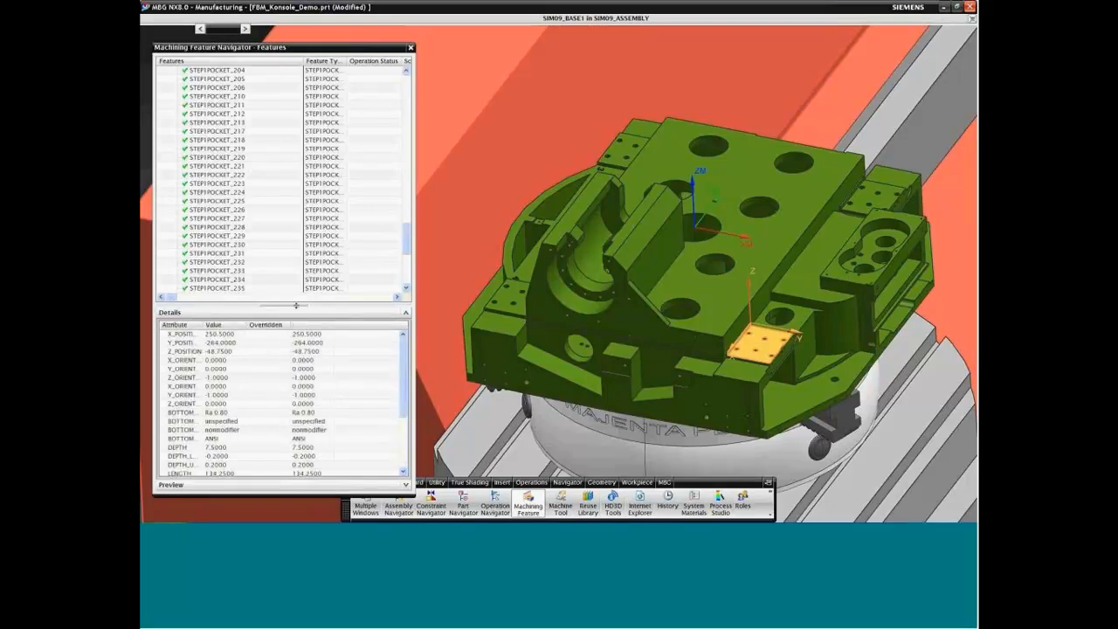
{"action": "left_click", "coordinate": [313, 315]}
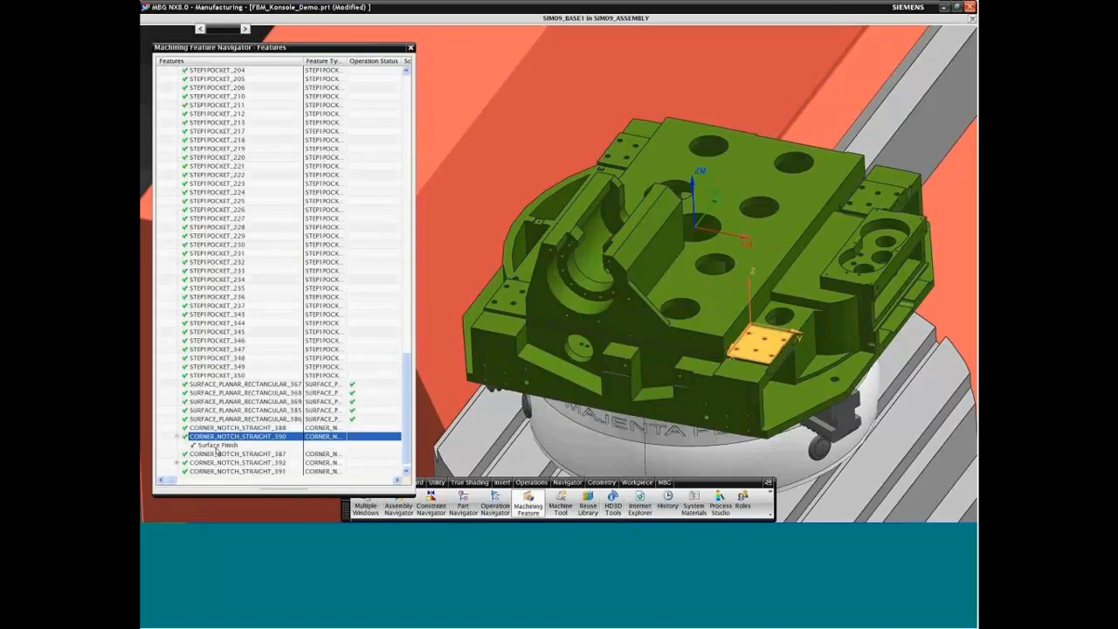
{"action": "left_click", "coordinate": [177, 464]}
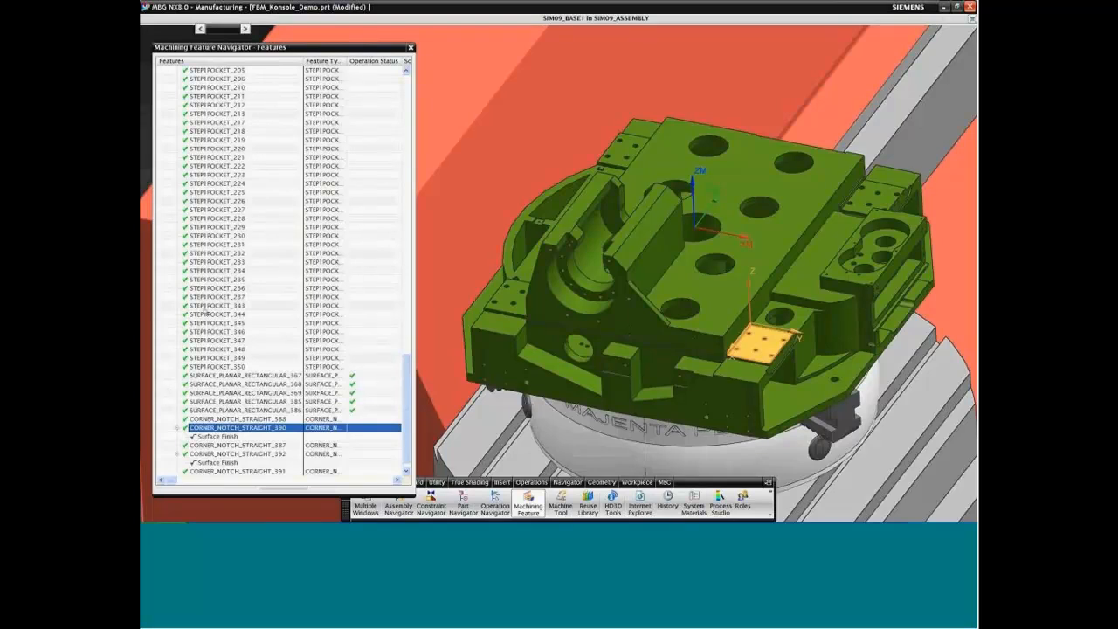
Step: Start another Parametric Recognition feature search using the Workpiece search method
{"action": "right_click", "coordinate": [168, 261]}
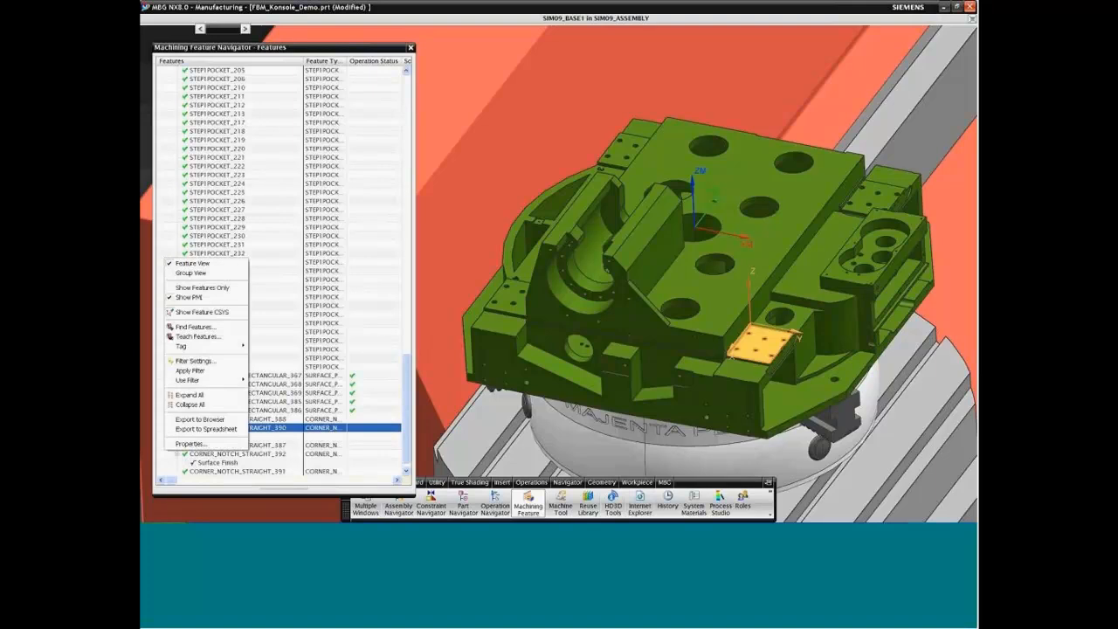
{"action": "left_click", "coordinate": [194, 327]}
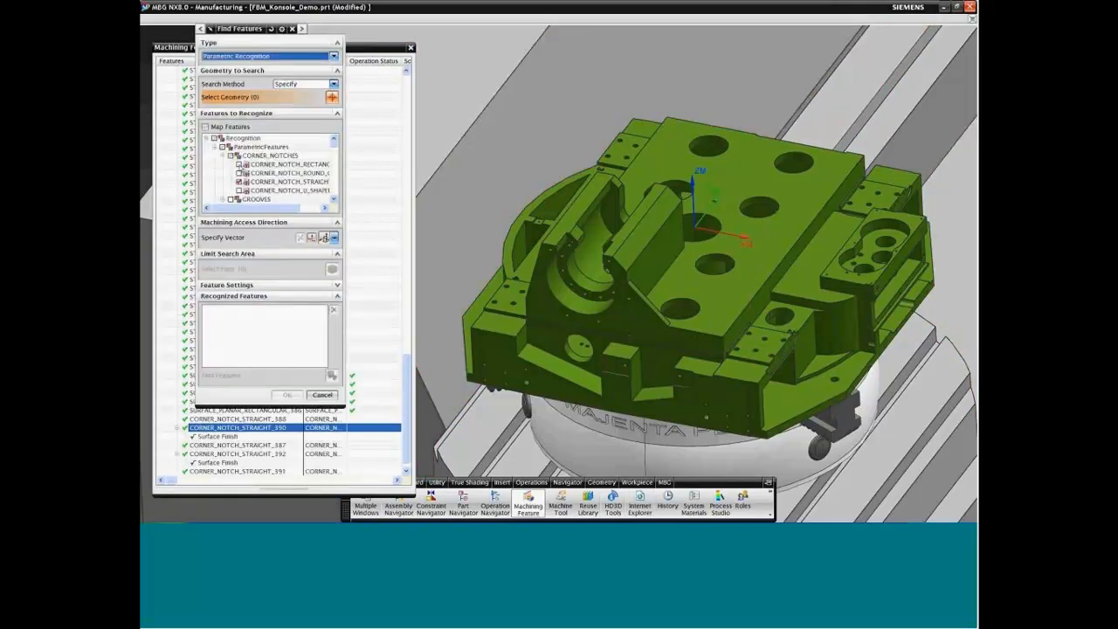
{"action": "left_click", "coordinate": [302, 85]}
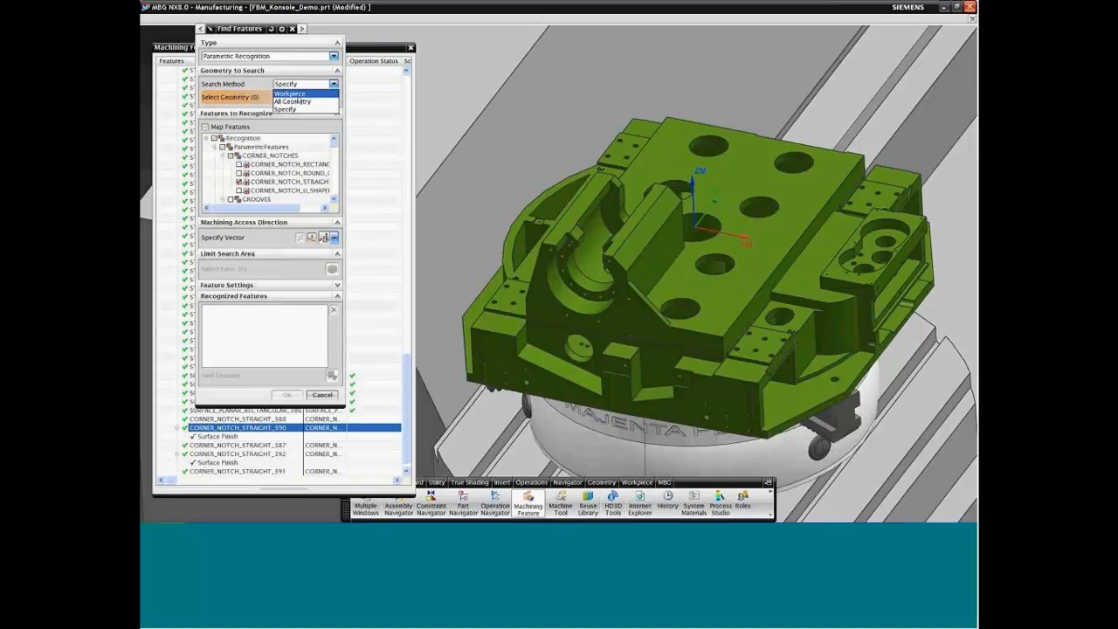
{"action": "left_click", "coordinate": [297, 94]}
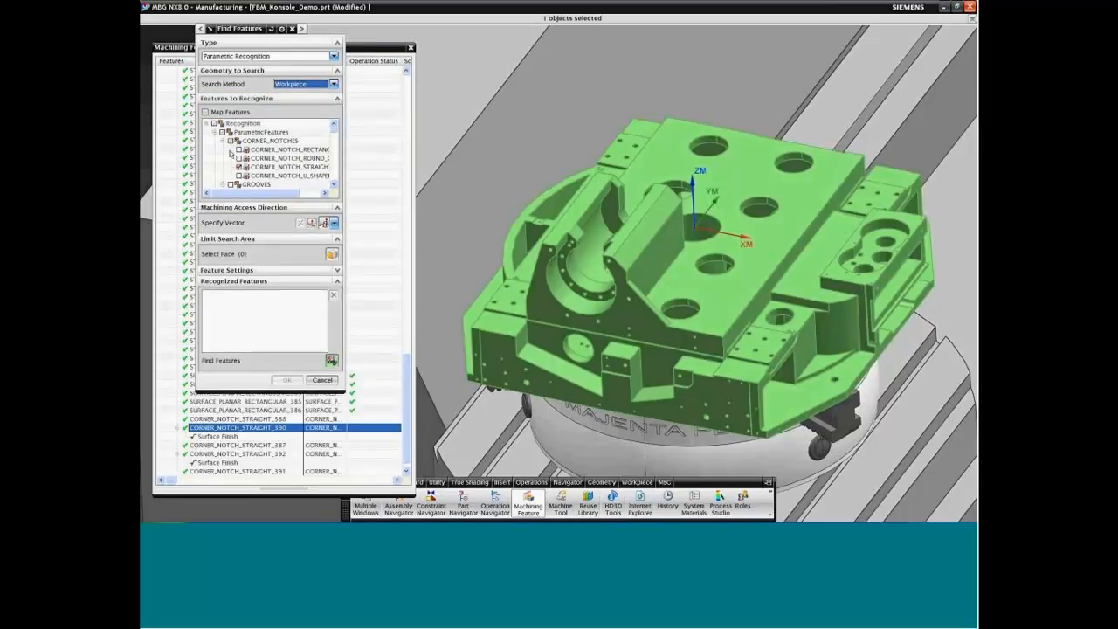
Step: Clear the previously chosen feature types, choose SLOT_RECTANGULAR, and find the matching features on the workpiece
{"action": "left_click", "coordinate": [214, 124]}
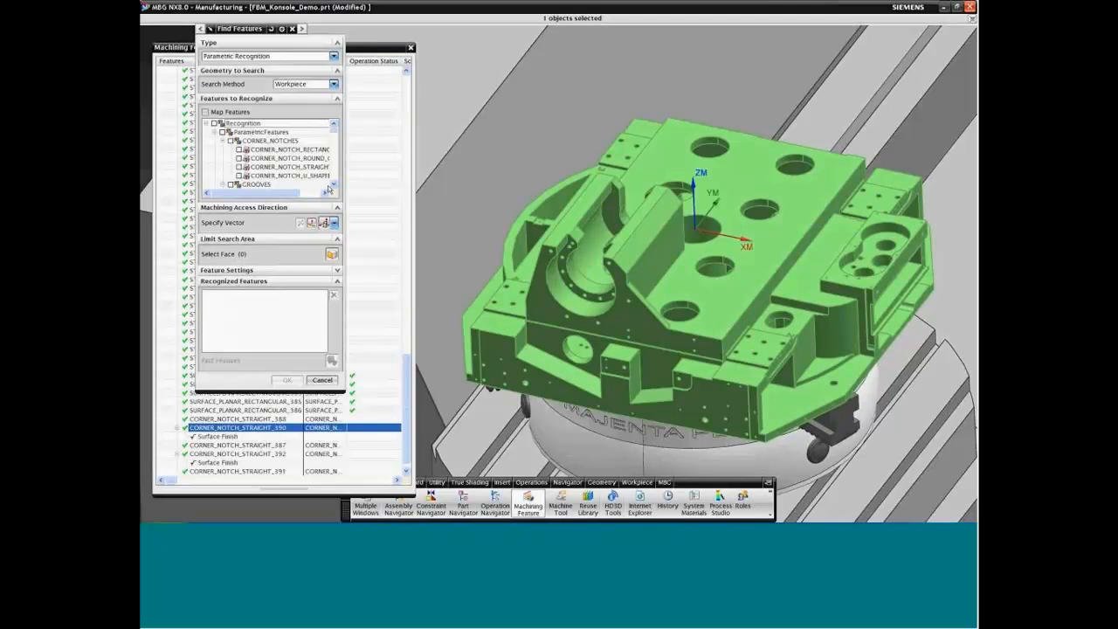
{"action": "scroll", "coordinate": [334, 138], "scroll_direction": "down", "scroll_amount": 8}
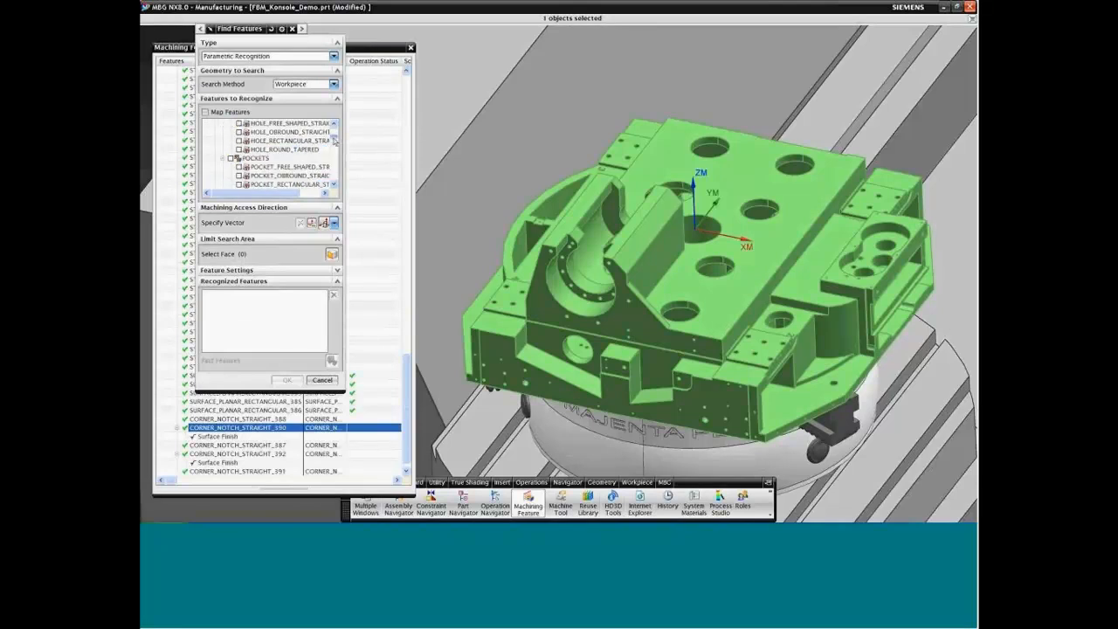
{"action": "scroll", "coordinate": [333, 142], "scroll_direction": "down", "scroll_amount": 8}
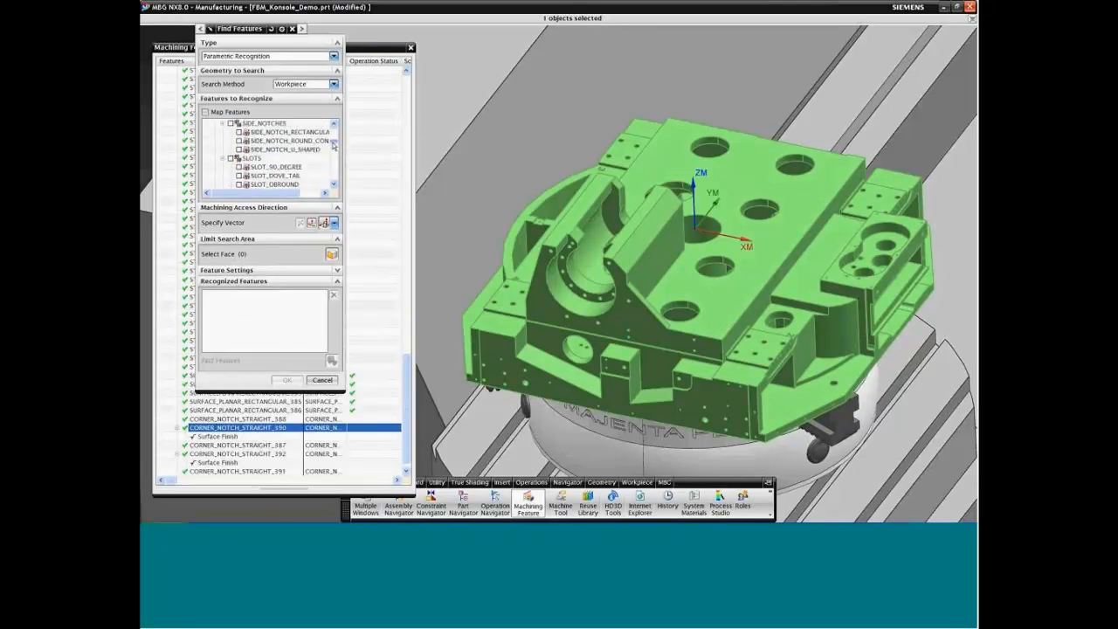
{"action": "scroll", "coordinate": [333, 146], "scroll_direction": "down", "scroll_amount": 1}
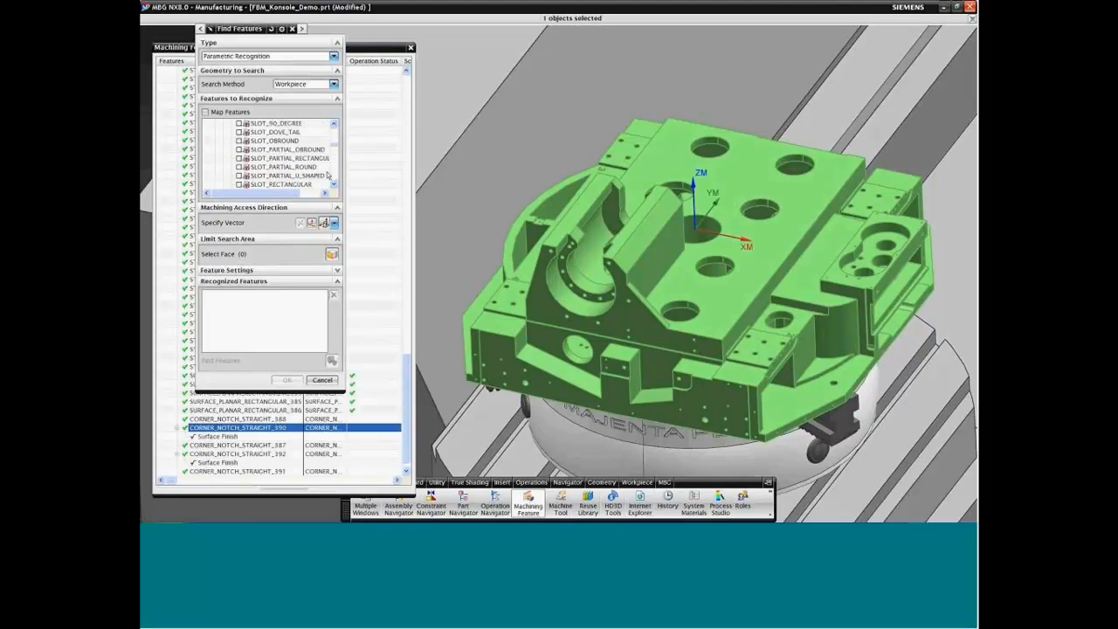
{"action": "left_click", "coordinate": [240, 184]}
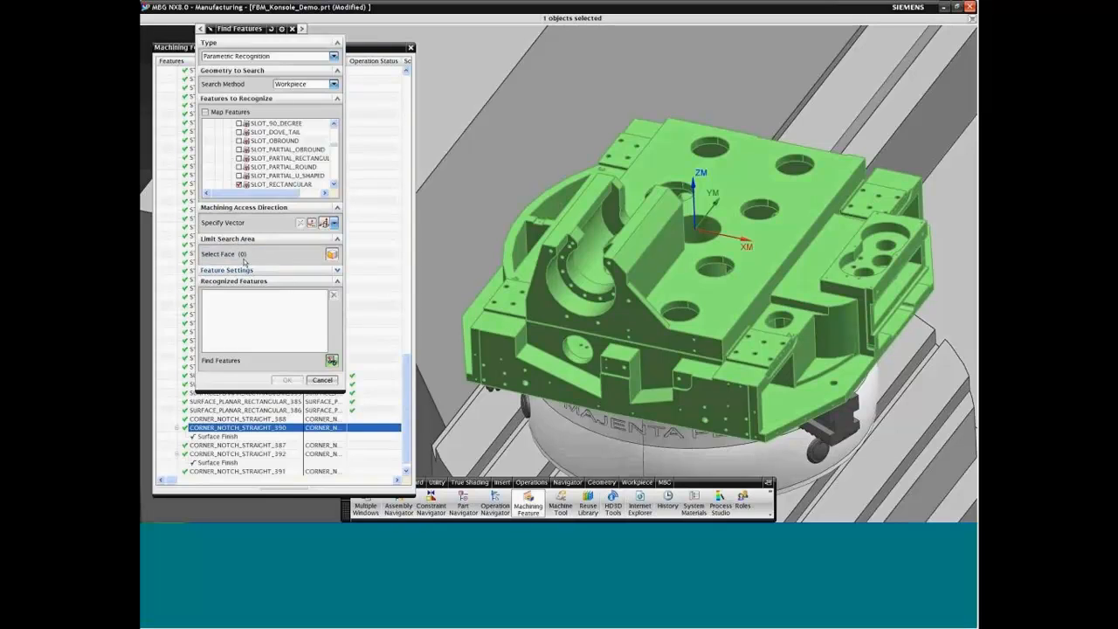
{"action": "left_click", "coordinate": [332, 360]}
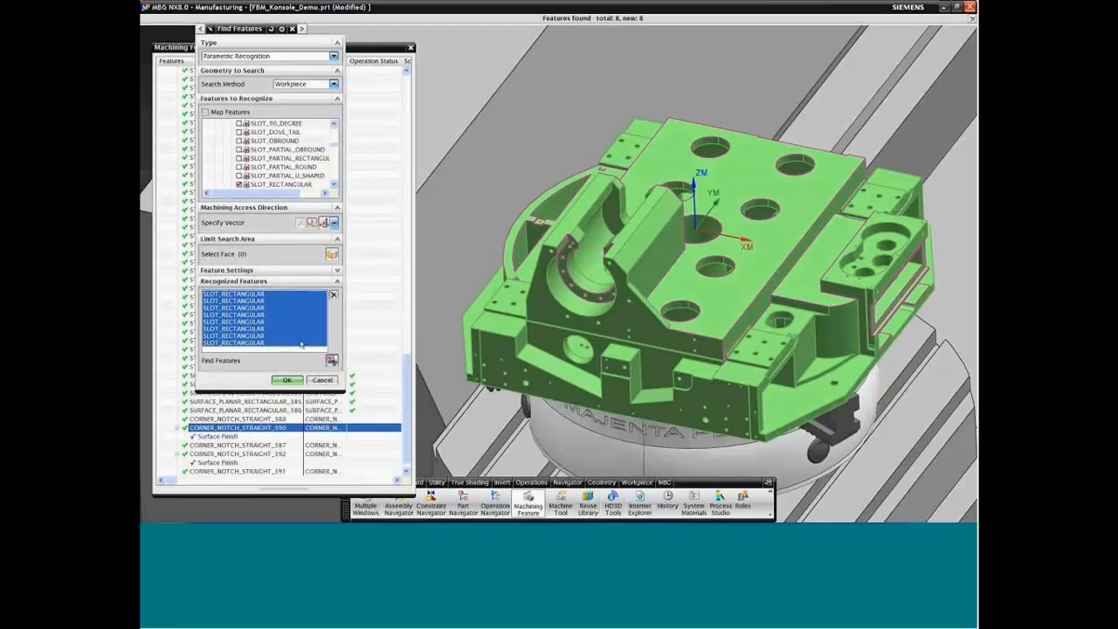
Step: Examine the first four recognized rectangular slots one by one on the model
{"action": "middle_click_drag", "start_coordinate": [559, 349], "coordinate": [597, 338]}
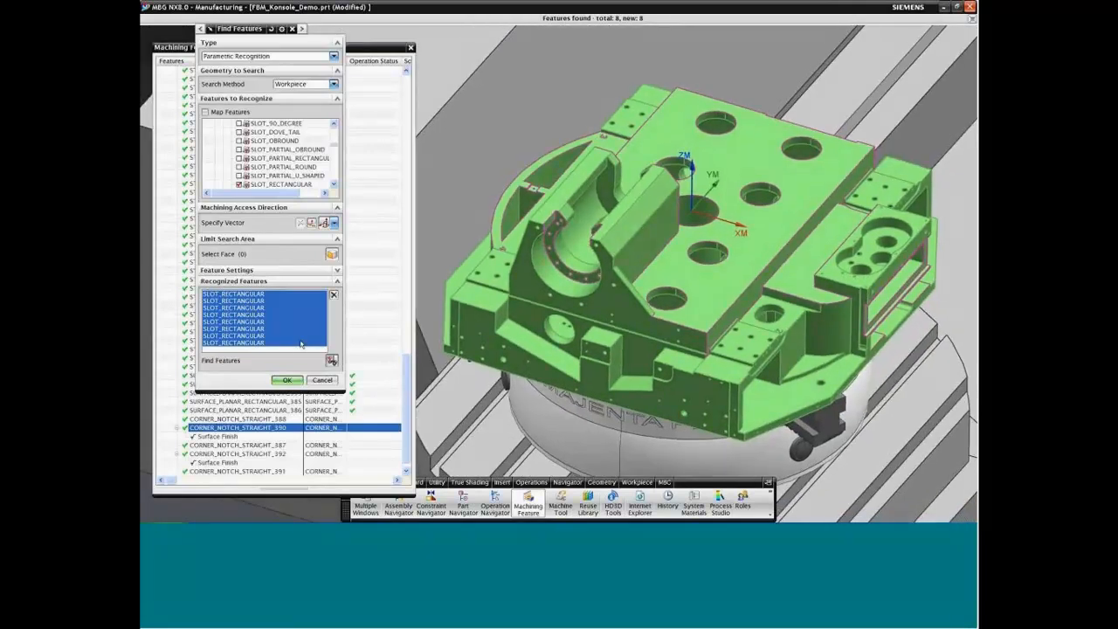
{"action": "left_click", "coordinate": [263, 293]}
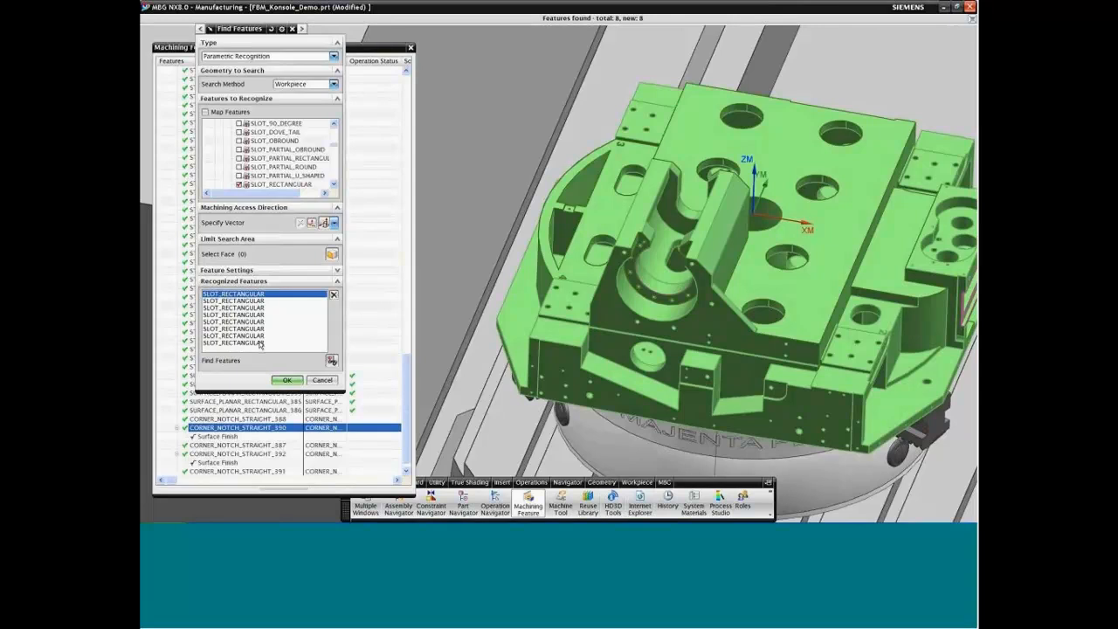
{"action": "key", "text": "Down"}
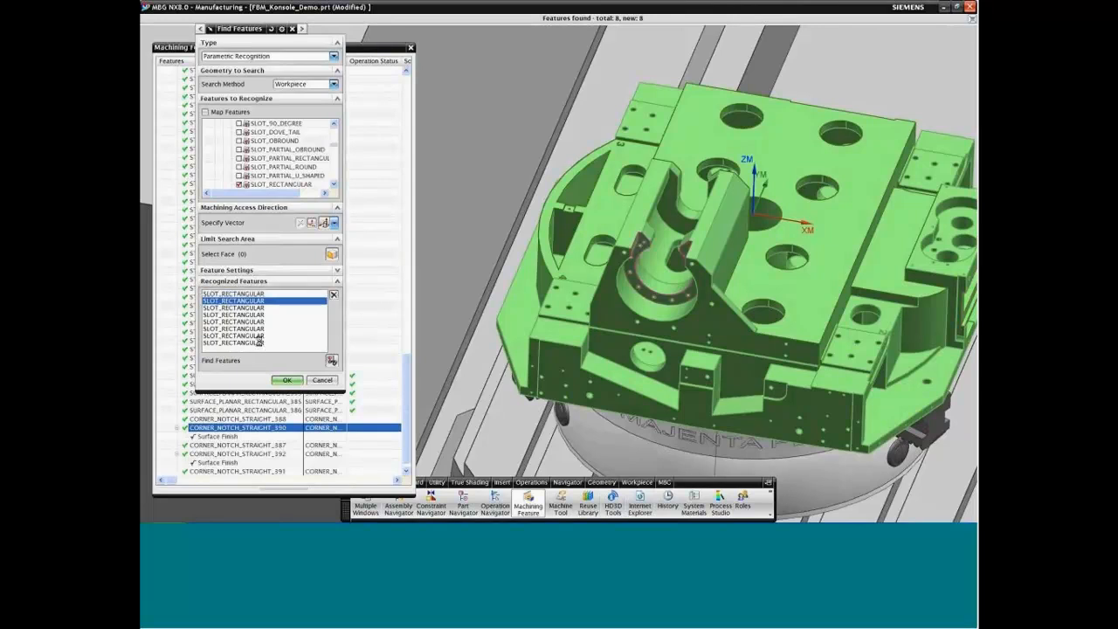
{"action": "key", "text": "Down"}
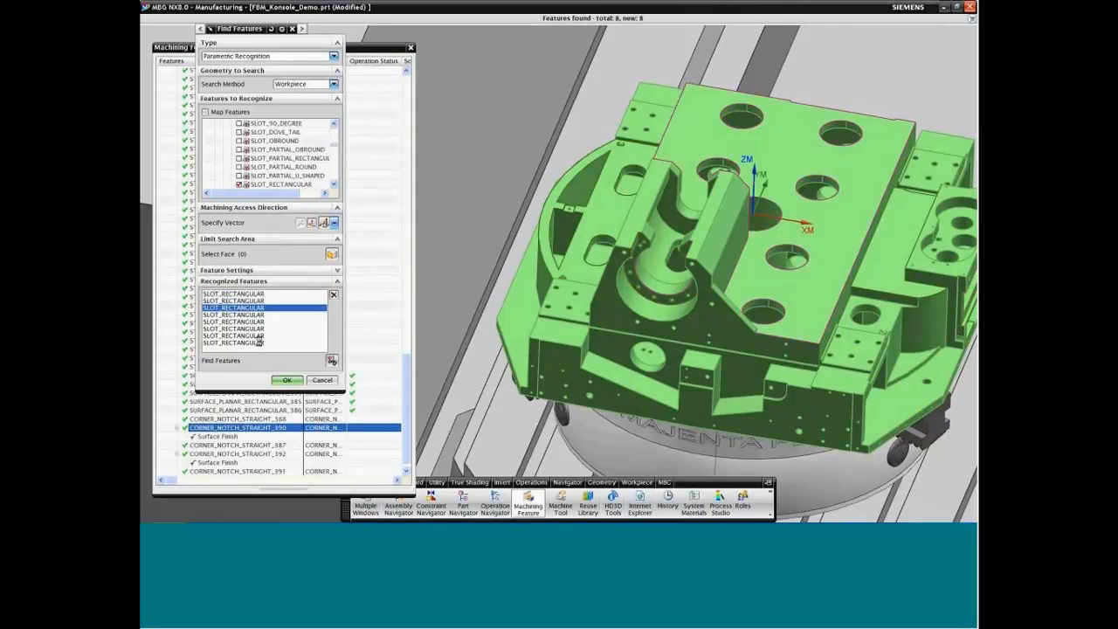
{"action": "key", "text": "Down"}
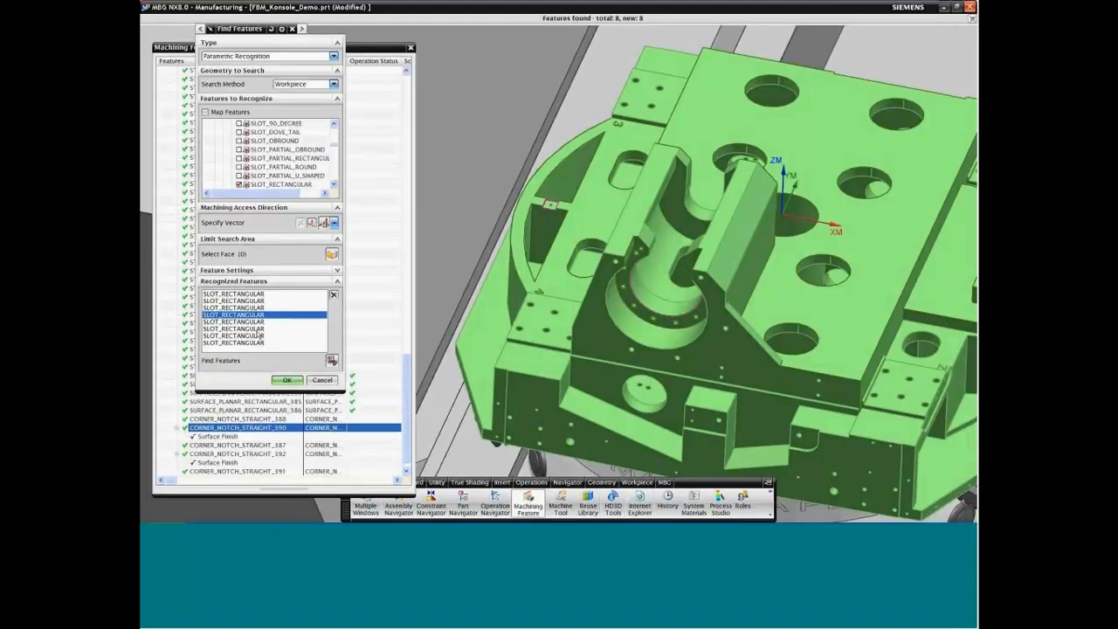
Step: Remove the second and third rectangular slots from the recognized features, followed by the last four of the remaining ones
{"action": "left_click", "coordinate": [240, 300]}
{"action": "left_click", "coordinate": [239, 307], "text": "ctrl"}
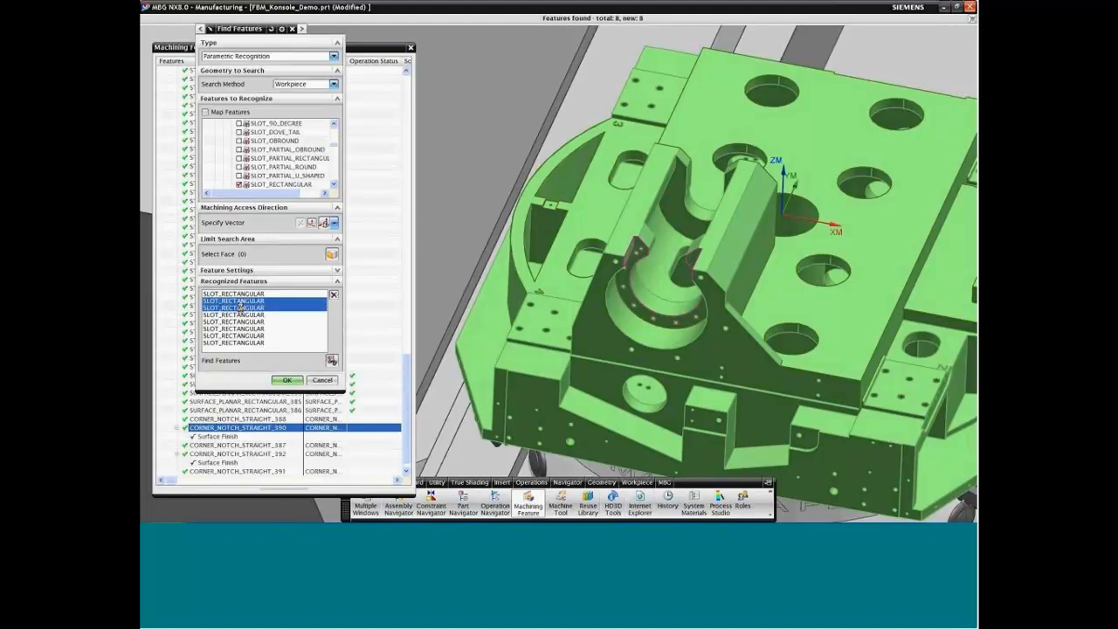
{"action": "left_click", "coordinate": [333, 296]}
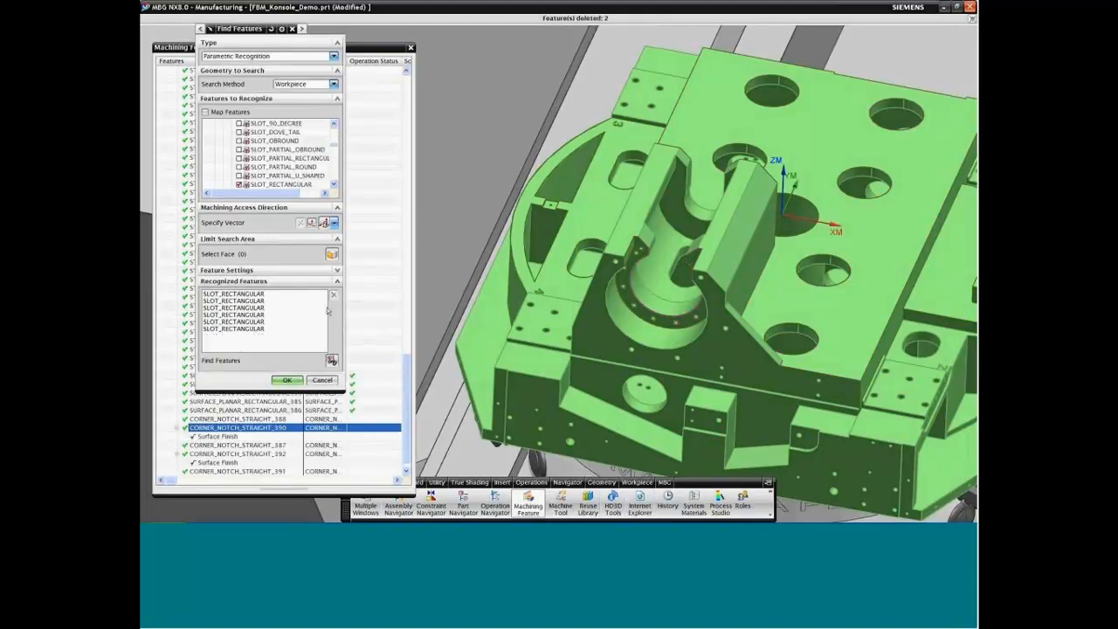
{"action": "left_click", "coordinate": [254, 308]}
{"action": "left_click", "coordinate": [258, 328], "text": "shift"}
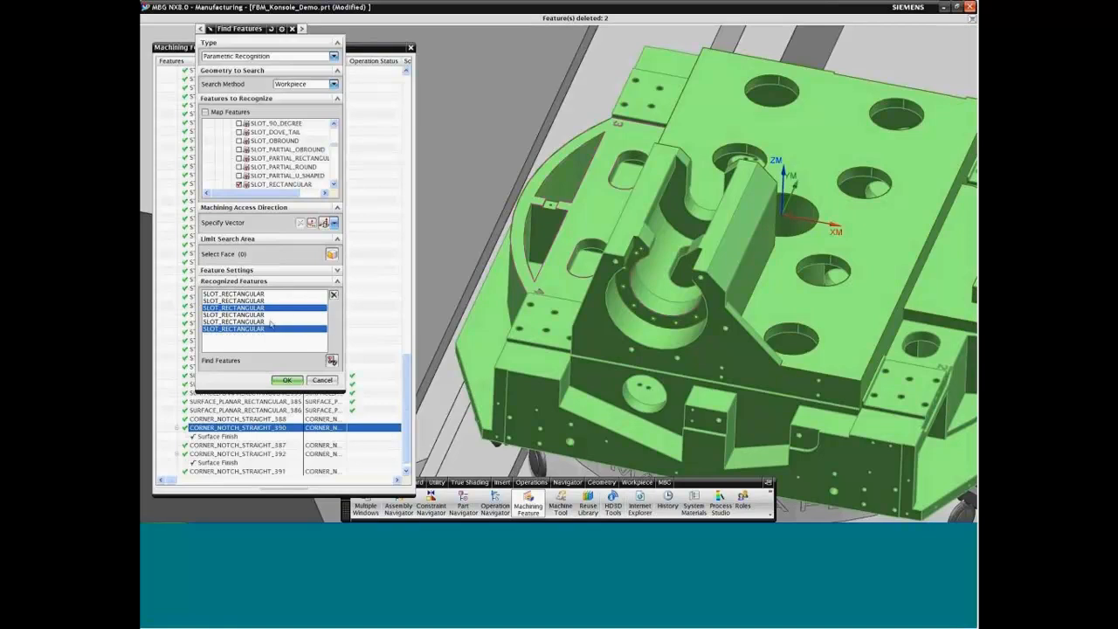
{"action": "left_click", "coordinate": [333, 295]}
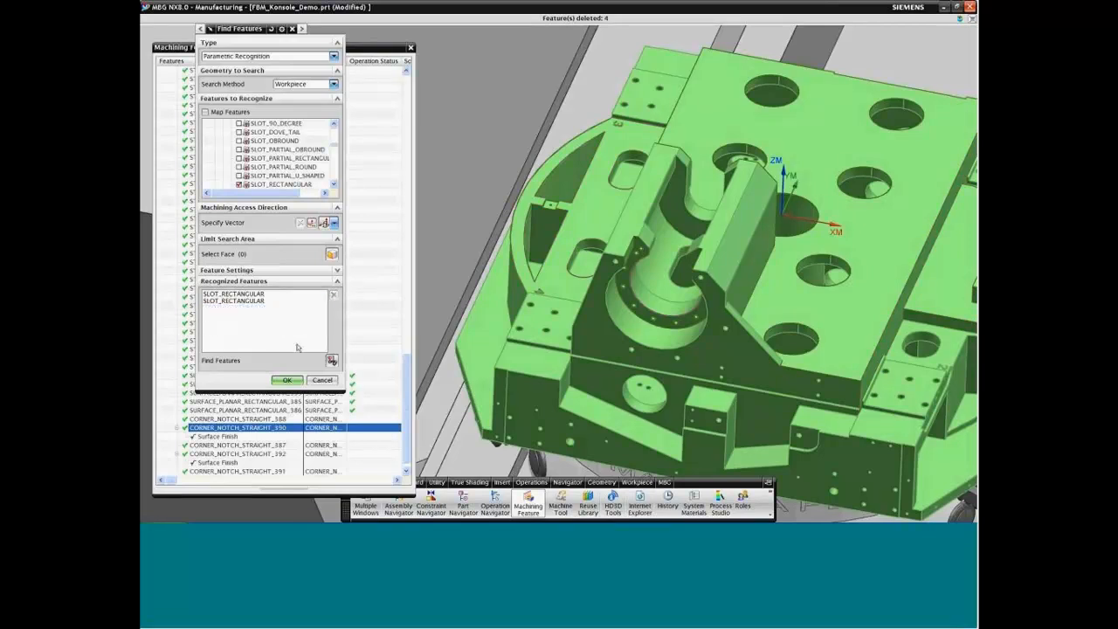
Step: Check the second remaining rectangular slot on the model, accept the recognized slots, and clear the selection
{"action": "left_click", "coordinate": [257, 301]}
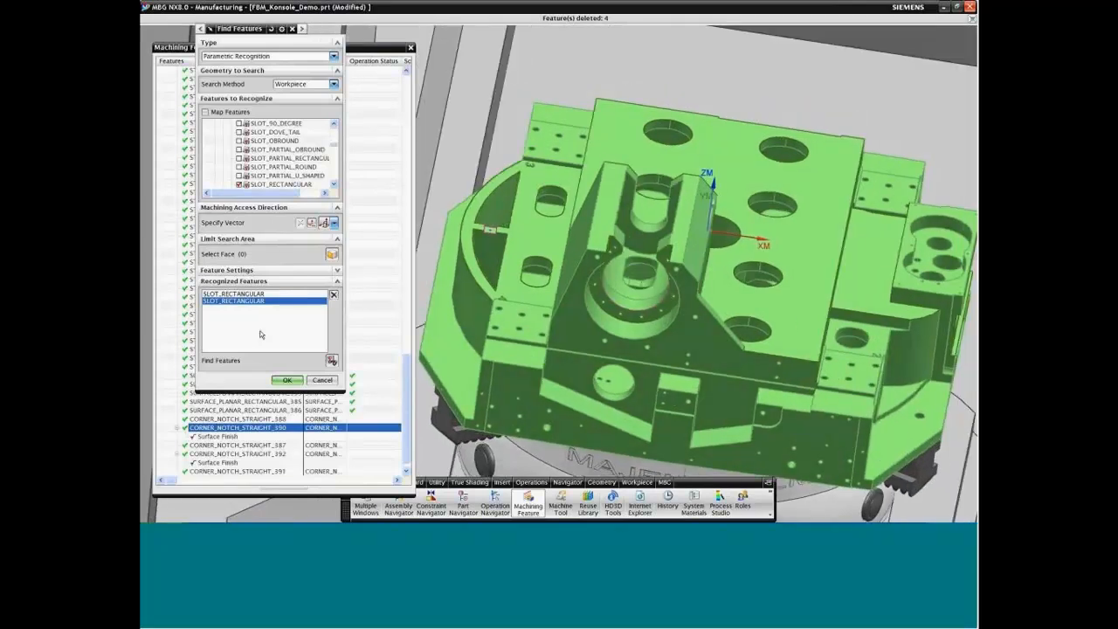
{"action": "left_click", "coordinate": [285, 380]}
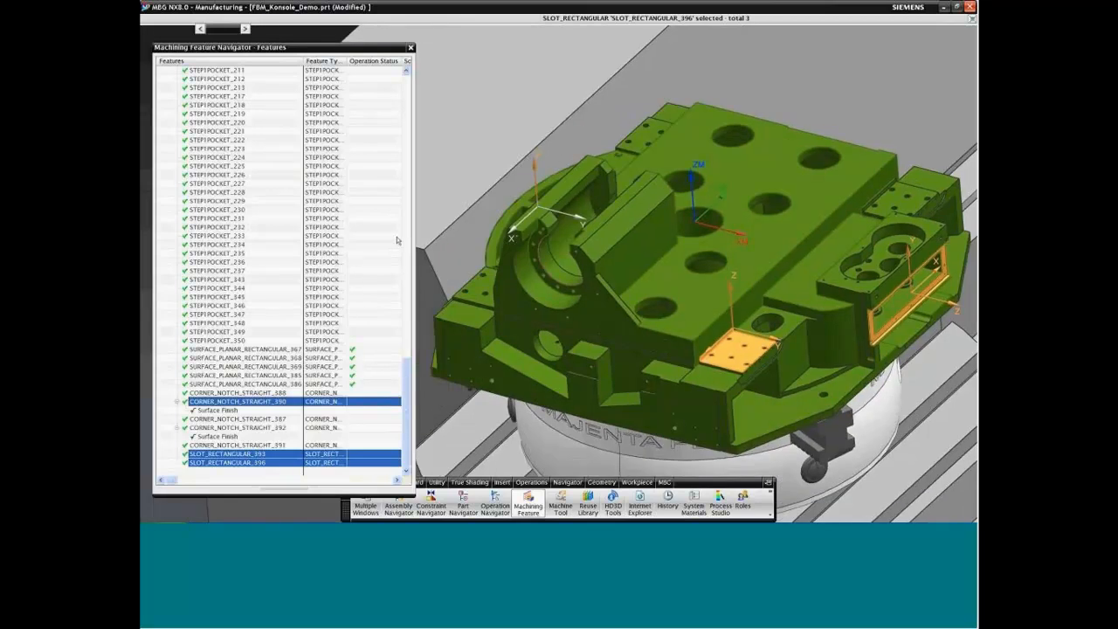
{"action": "key", "text": "Escape"}
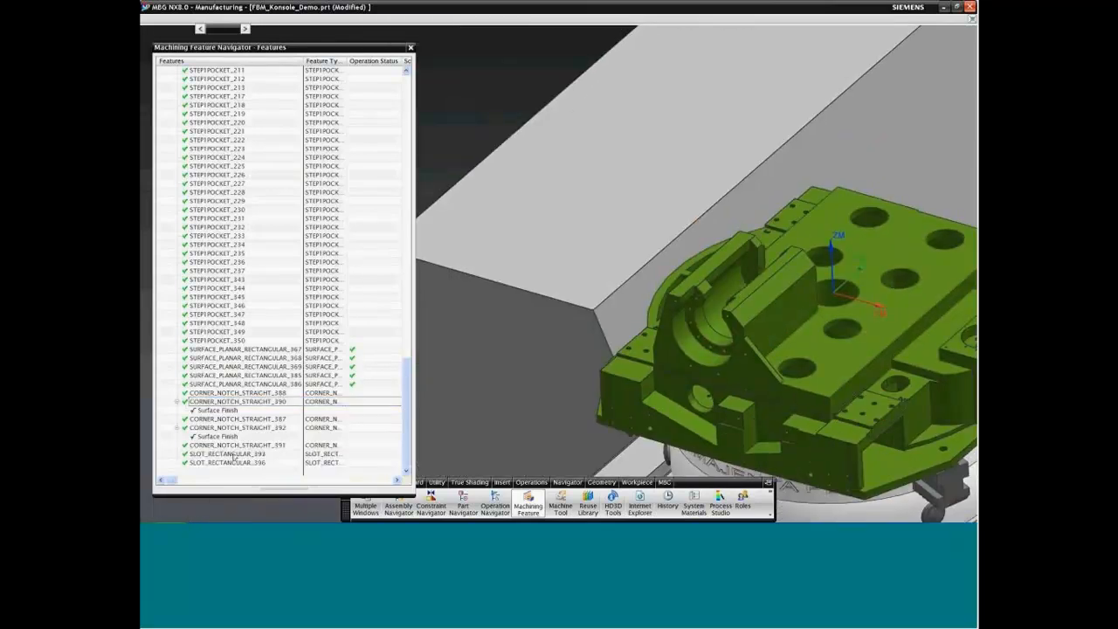
Step: Highlight the new rectangular slots and CORNER_NOTCH_STRAIGHT_388 on the model, and collapse the surface finish entries under the corner notches
{"action": "left_click", "coordinate": [234, 455]}
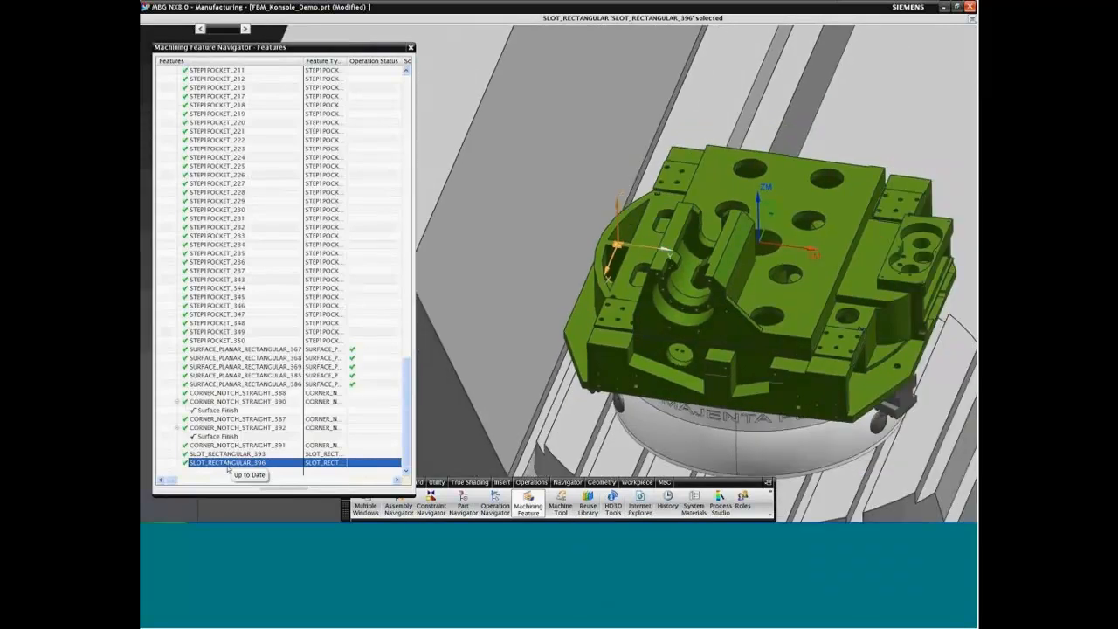
{"action": "key", "text": "Escape"}
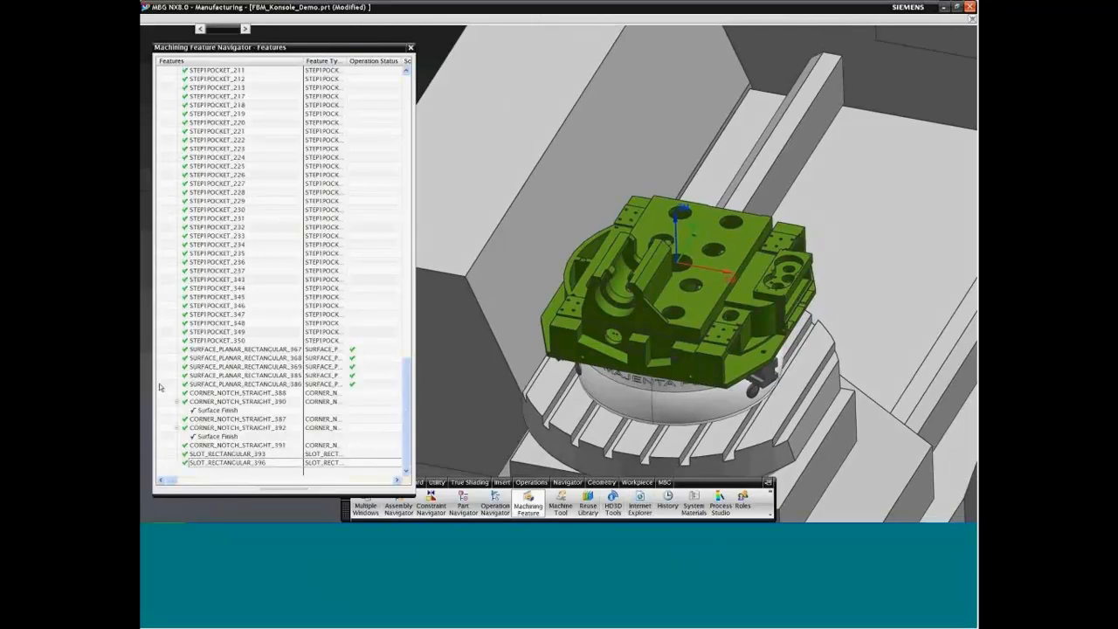
{"action": "left_click", "coordinate": [241, 394]}
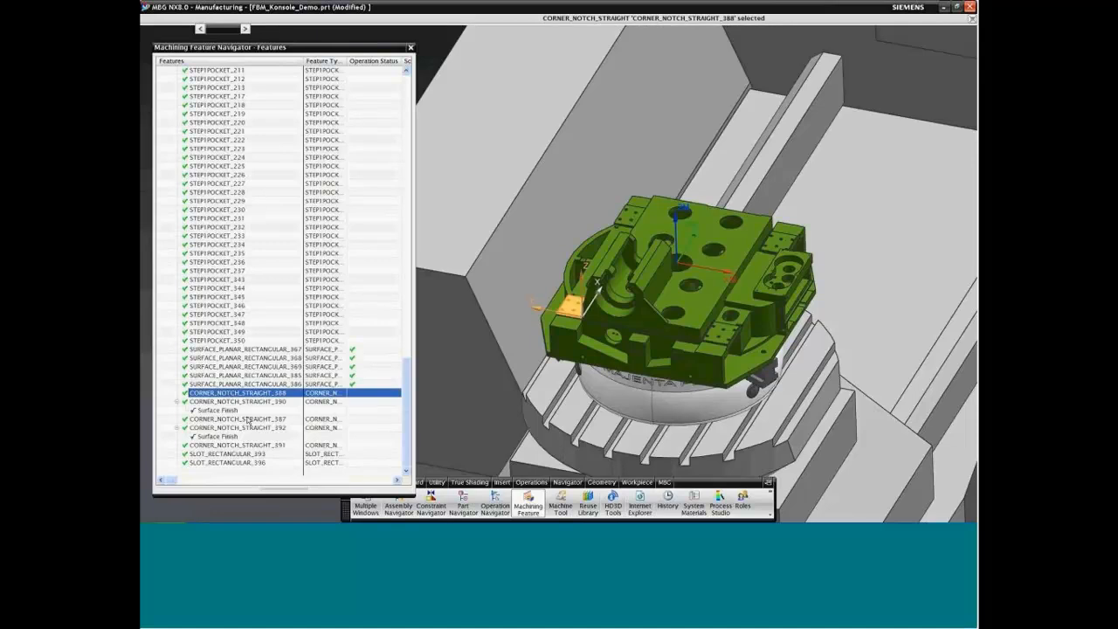
{"action": "left_click", "coordinate": [177, 402]}
{"action": "left_click", "coordinate": [176, 436]}
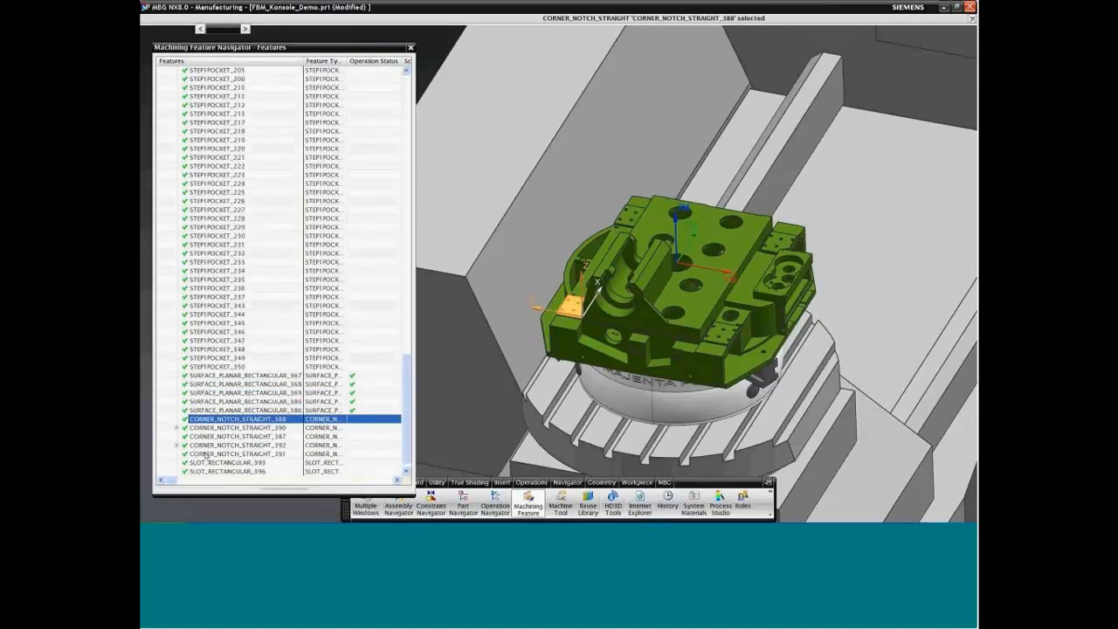
Step: Create a rule-based feature process for the five corner notches and two rectangular slots using the 09_FBM_Konsole library
{"action": "left_click", "coordinate": [228, 471], "text": "shift"}
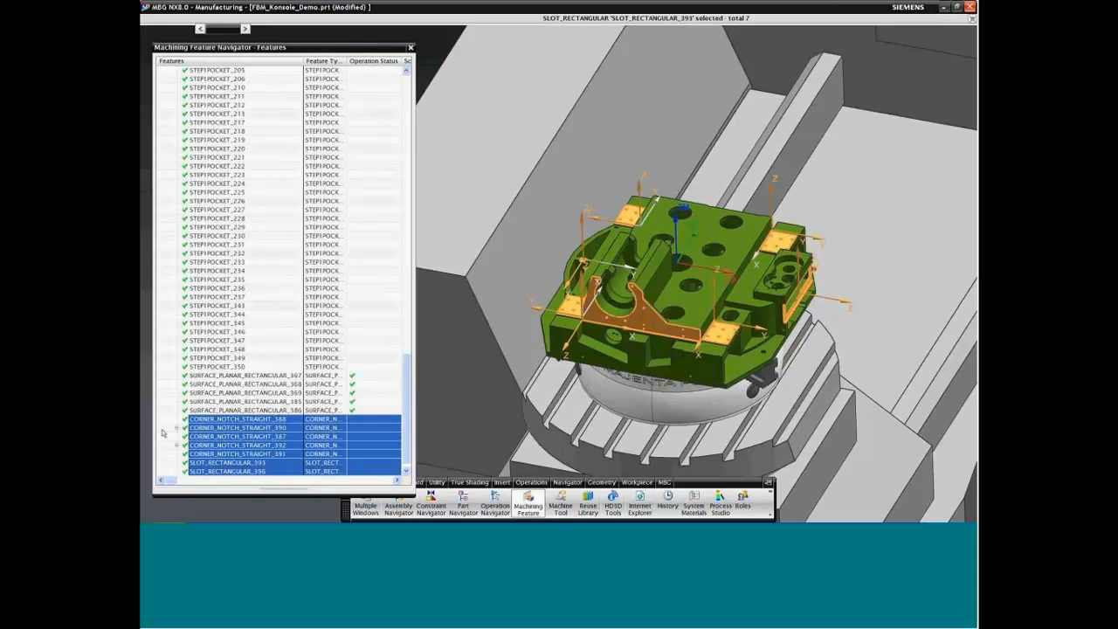
{"action": "right_click", "coordinate": [236, 425]}
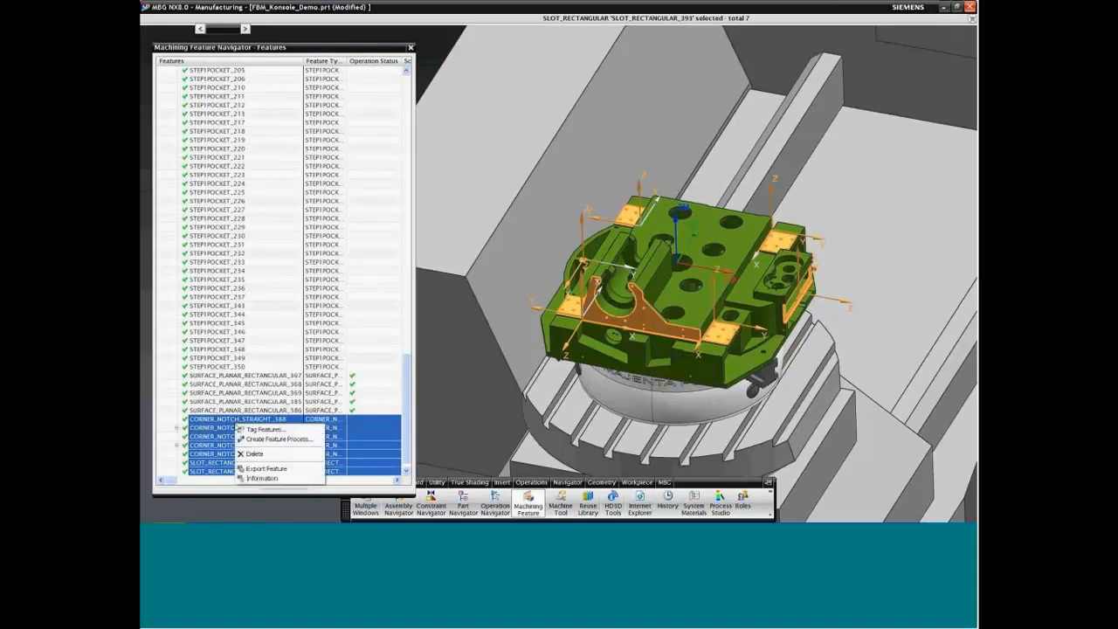
{"action": "left_click", "coordinate": [280, 439]}
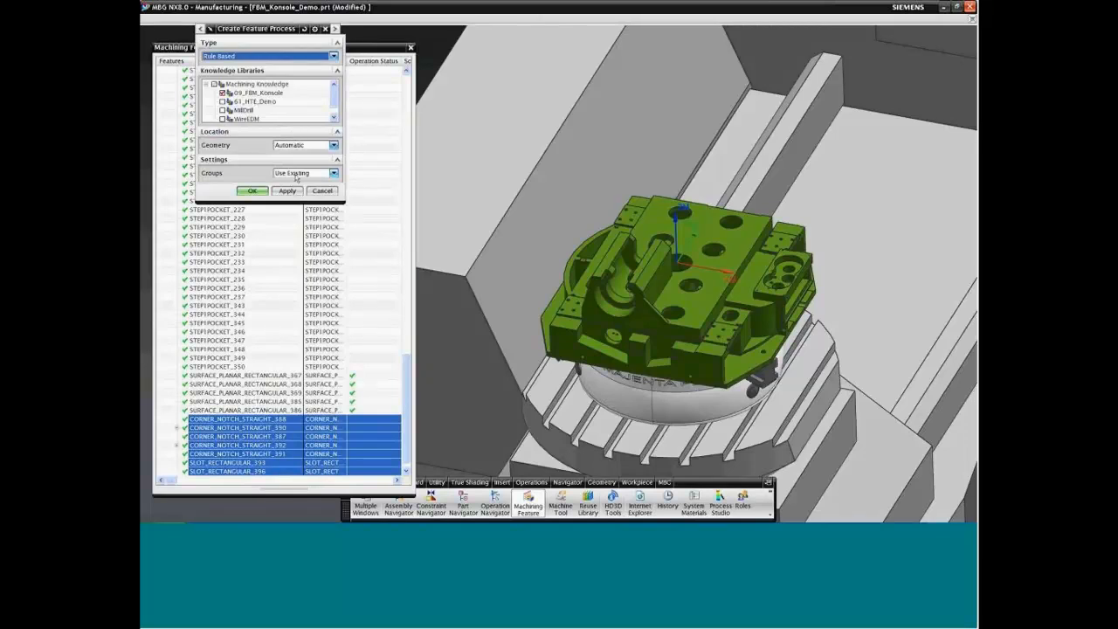
{"action": "left_click", "coordinate": [252, 192]}
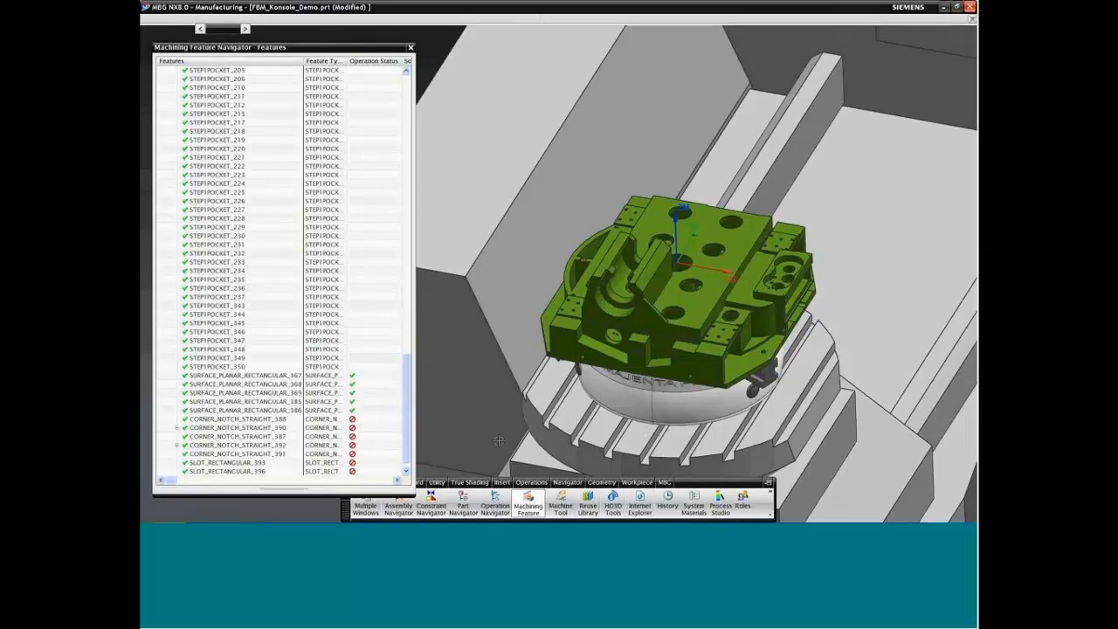
Step: Display the machining operations in the geometry view with all groups expanded
{"action": "left_click", "coordinate": [495, 505]}
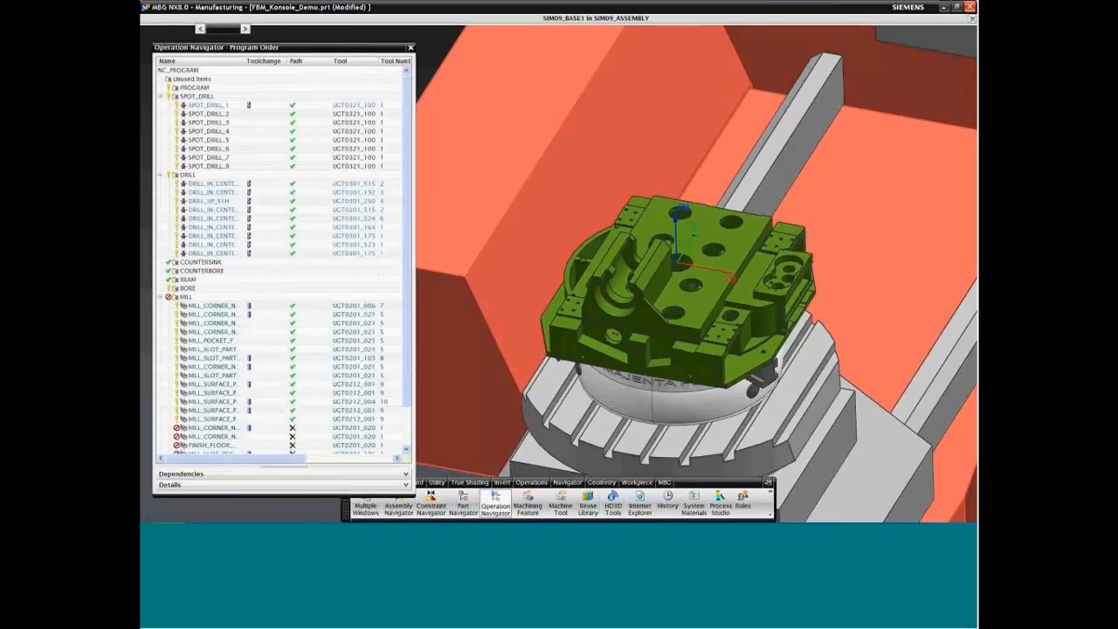
{"action": "right_click", "coordinate": [201, 59]}
{"action": "left_click", "coordinate": [227, 91]}
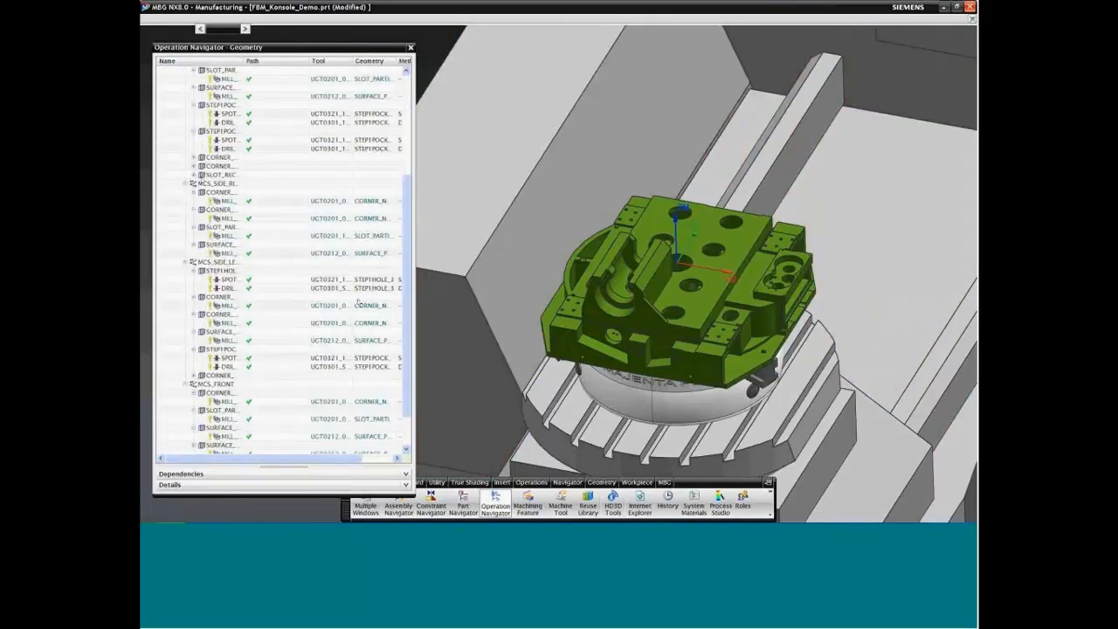
{"action": "right_click", "coordinate": [171, 109]}
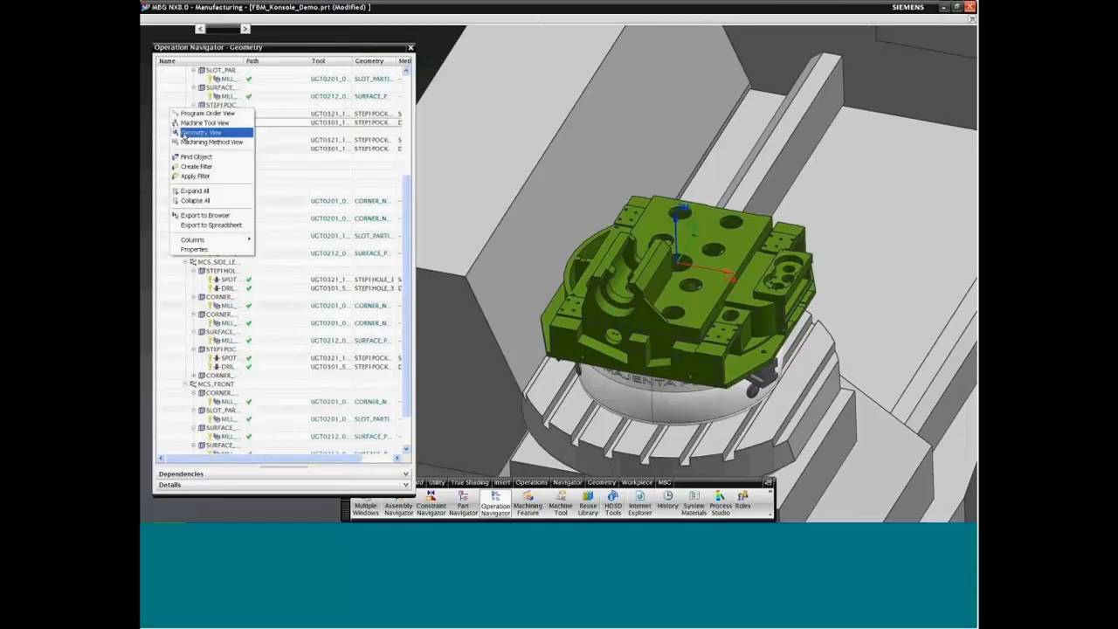
{"action": "left_click", "coordinate": [188, 192]}
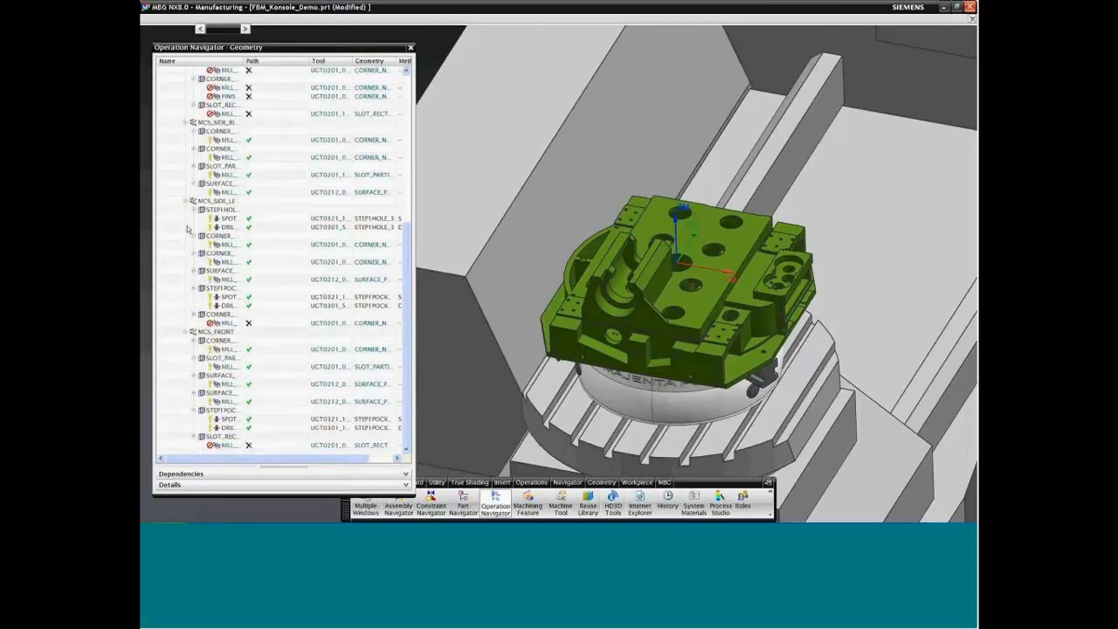
Step: Check the CORNER_NOTCH_STRAIGHT_4 and SLOT_RECTANGULAR_1 geometry groups and the MILL_SLOT_RECT_1_1 operation
{"action": "left_click", "coordinate": [218, 315]}
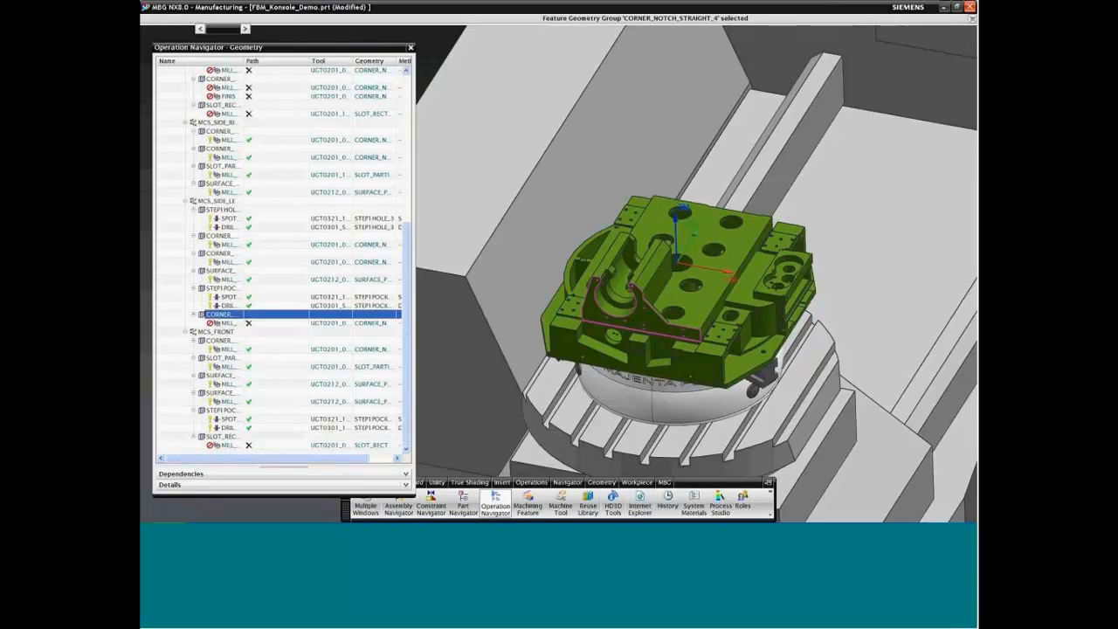
{"action": "left_click", "coordinate": [220, 436]}
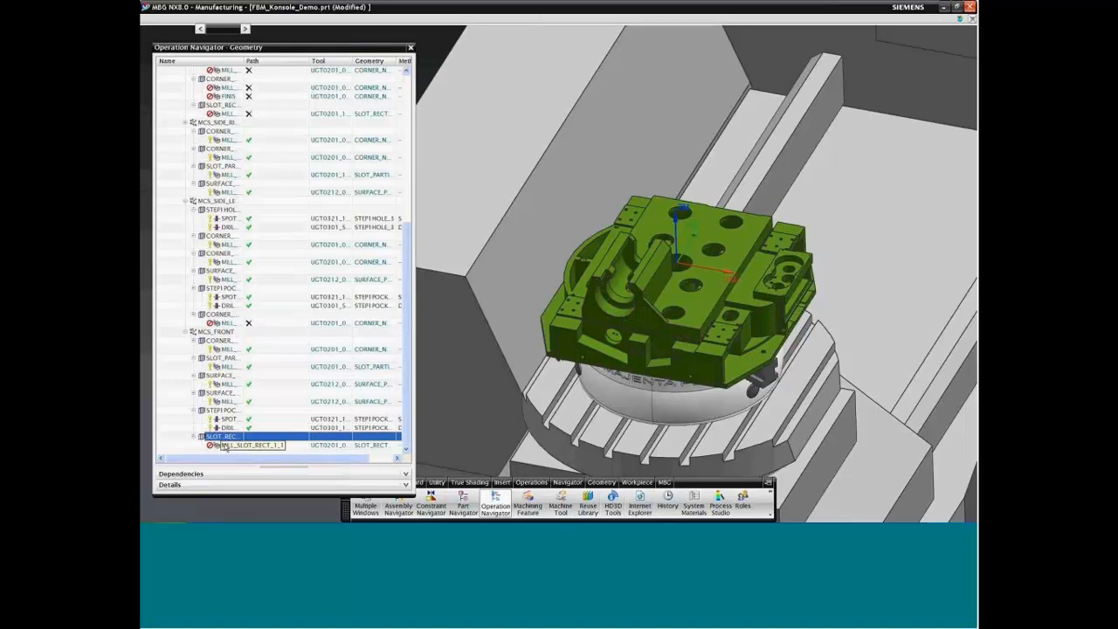
{"action": "left_click", "coordinate": [225, 445]}
Step: Start tool path generation for the geometry groups CORNER_NOTCH_STRAIGHT_2, _3 and _4, SLOT_RECTANGULAR and SLOT_RECTANGULAR_1
{"action": "left_click_drag", "start_coordinate": [407, 295], "coordinate": [405, 194]}
{"action": "left_click", "coordinate": [269, 175]}
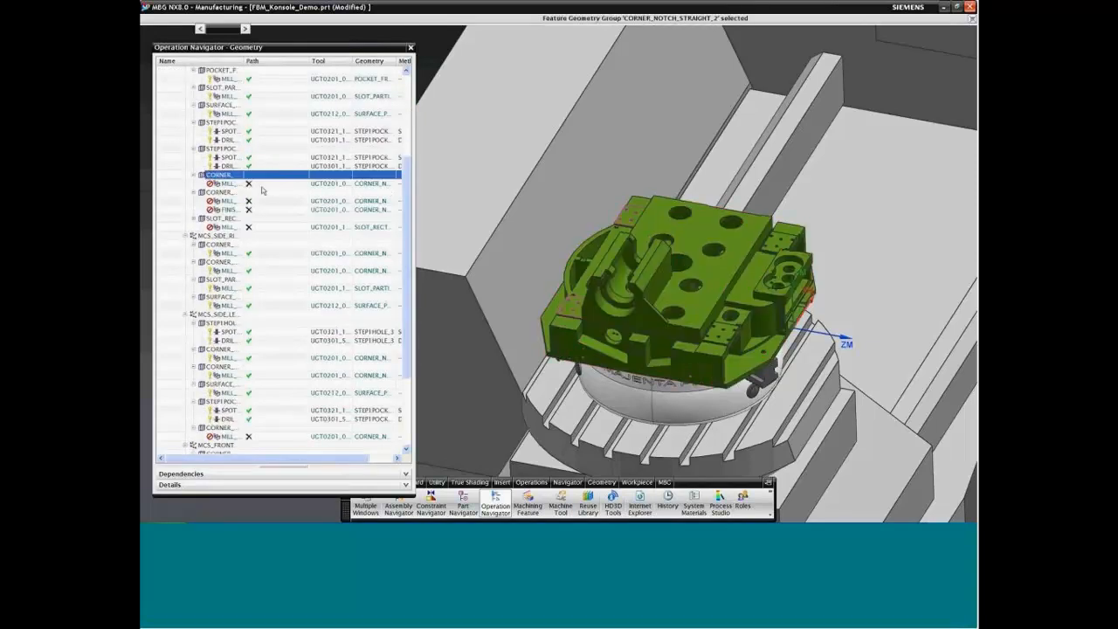
{"action": "left_click", "coordinate": [217, 192], "text": "ctrl"}
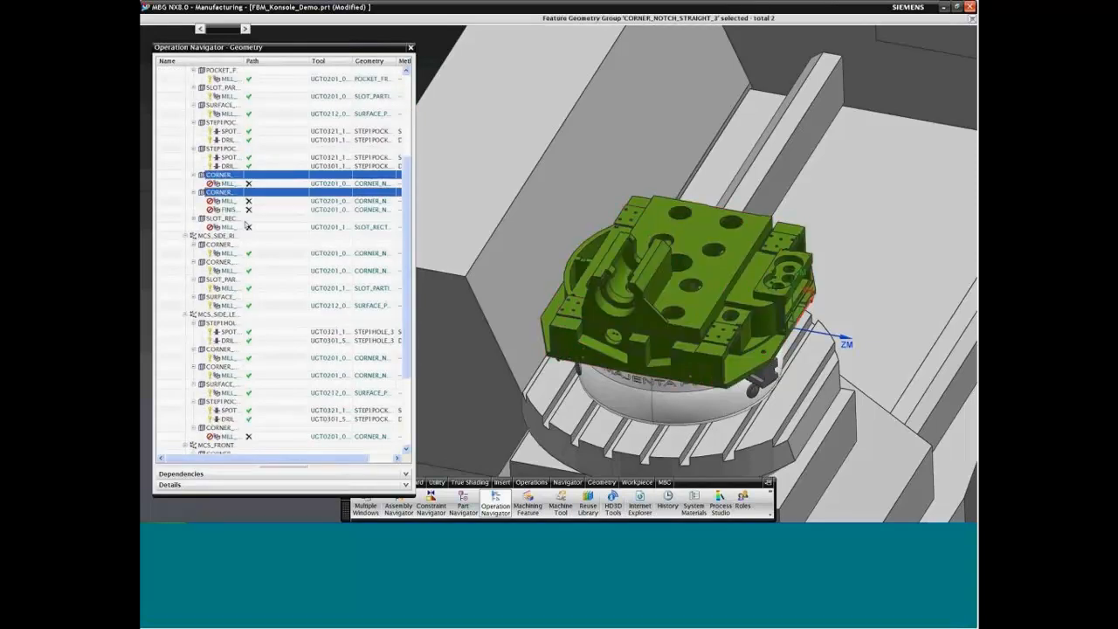
{"action": "left_click", "coordinate": [220, 219], "text": "ctrl"}
{"action": "left_click_drag", "start_coordinate": [404, 220], "coordinate": [406, 292]}
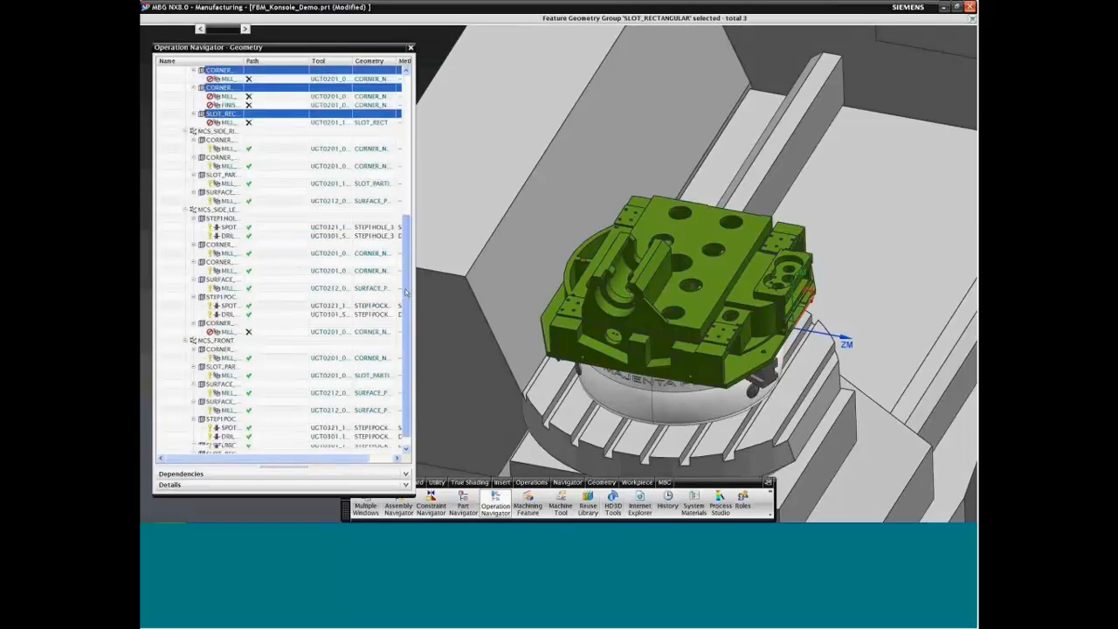
{"action": "left_click", "coordinate": [223, 314], "text": "ctrl"}
{"action": "left_click", "coordinate": [229, 436], "text": "ctrl"}
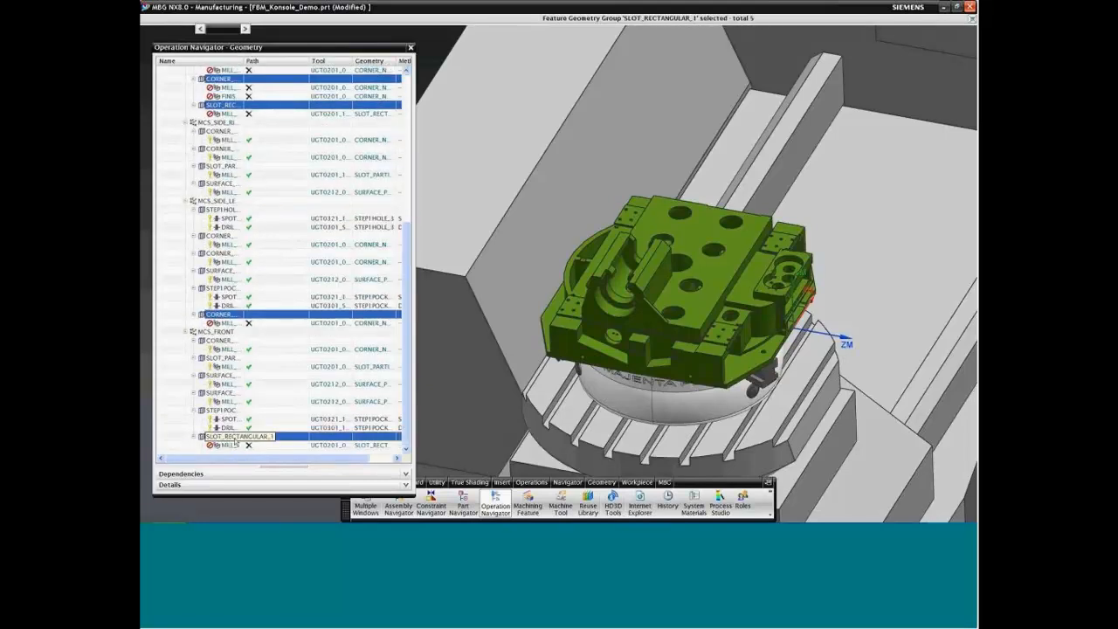
{"action": "right_click", "coordinate": [235, 443]}
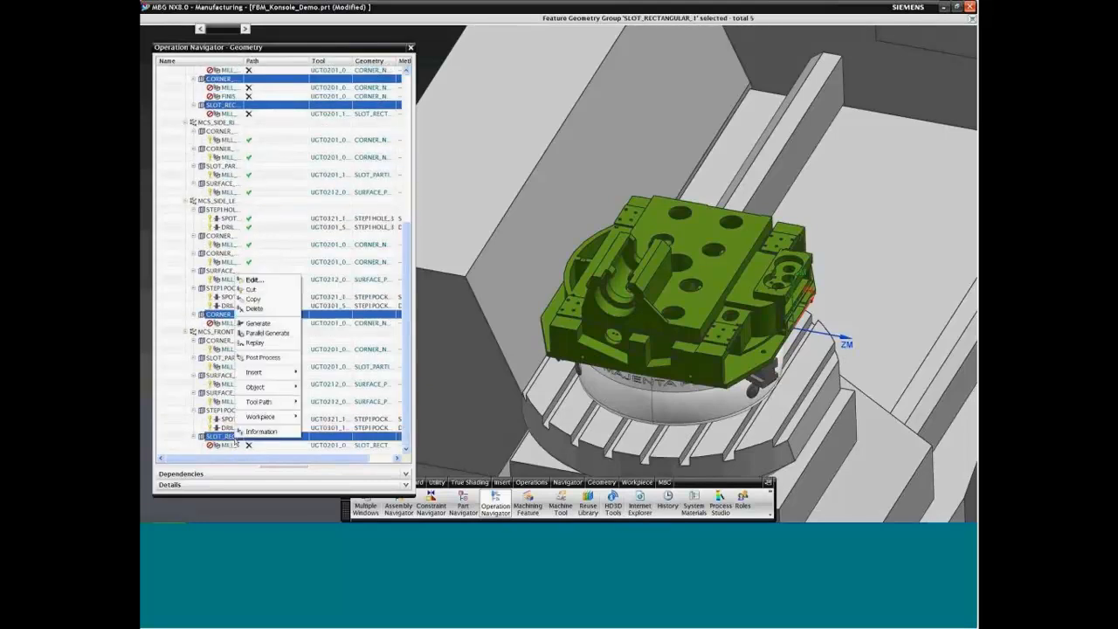
{"action": "left_click", "coordinate": [263, 324]}
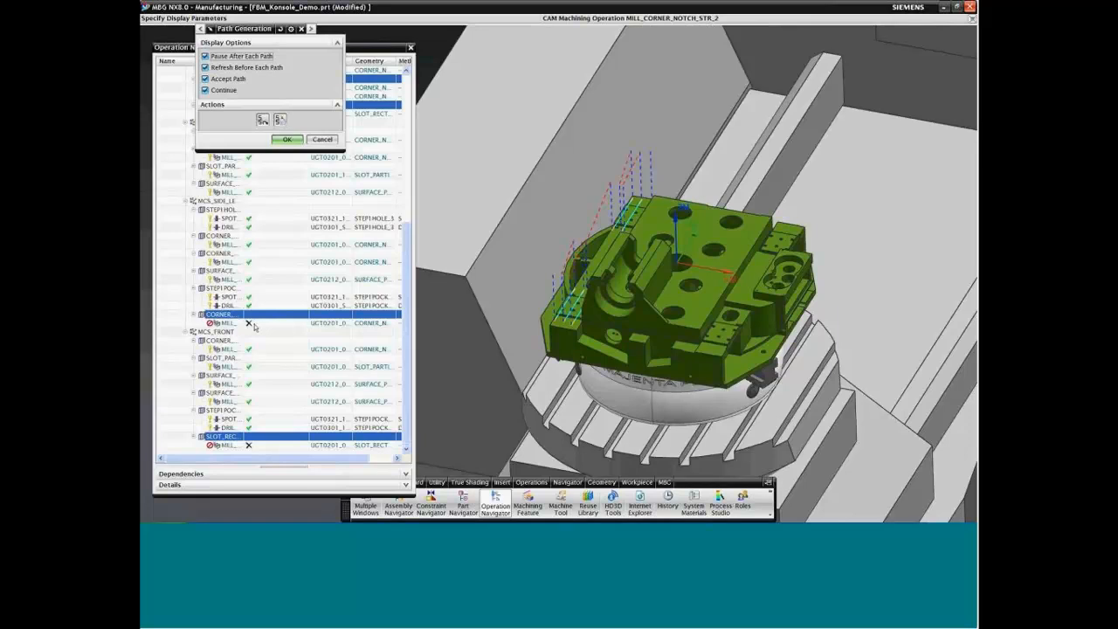
Step: Continue the generation without pausing after each path and accept all the generated paths
{"action": "left_click", "coordinate": [227, 56]}
{"action": "left_click", "coordinate": [287, 139]}
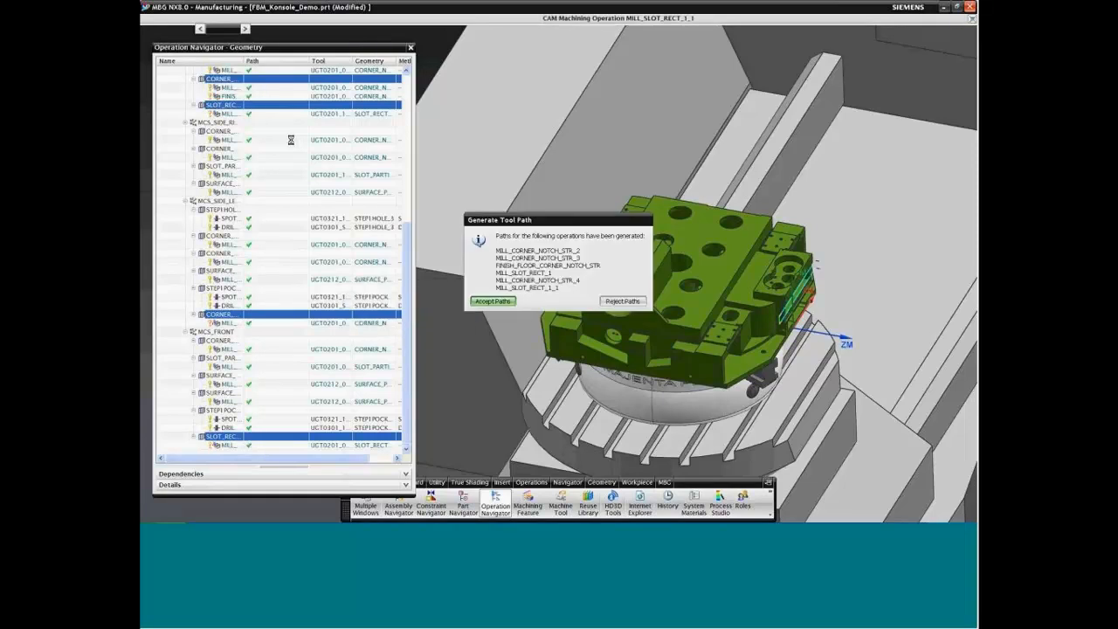
{"action": "left_click", "coordinate": [492, 300]}
Step: Open the MILL_CORNER_NOTCH_STR_2 operation, replay its tool path on the model, and close the operation without changes
{"action": "left_click_drag", "start_coordinate": [408, 229], "coordinate": [412, 84]}
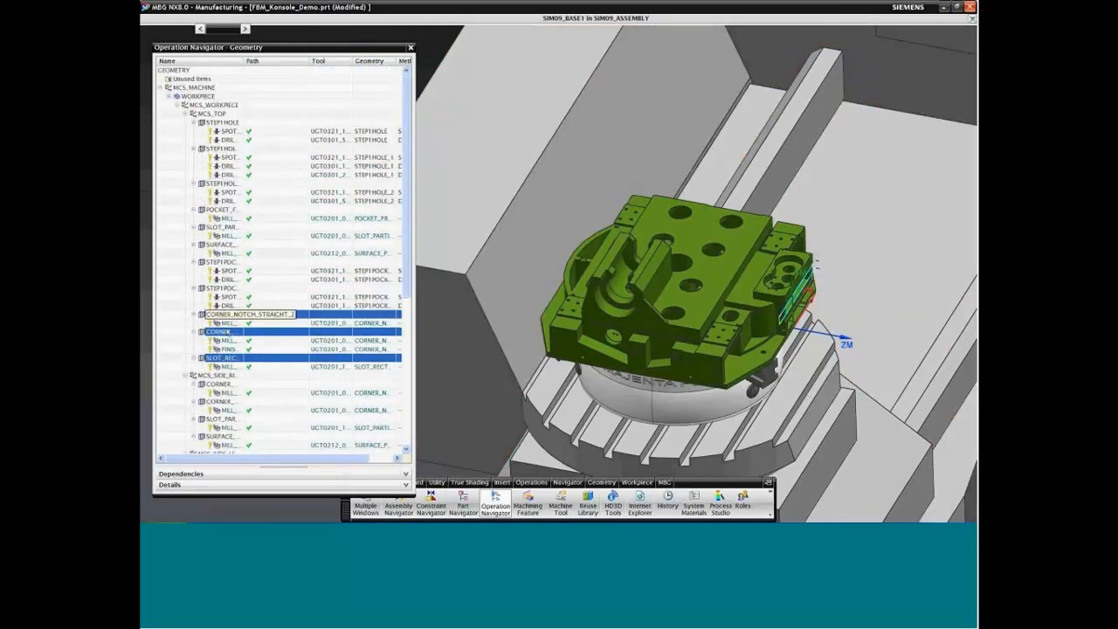
{"action": "double_click", "coordinate": [275, 323]}
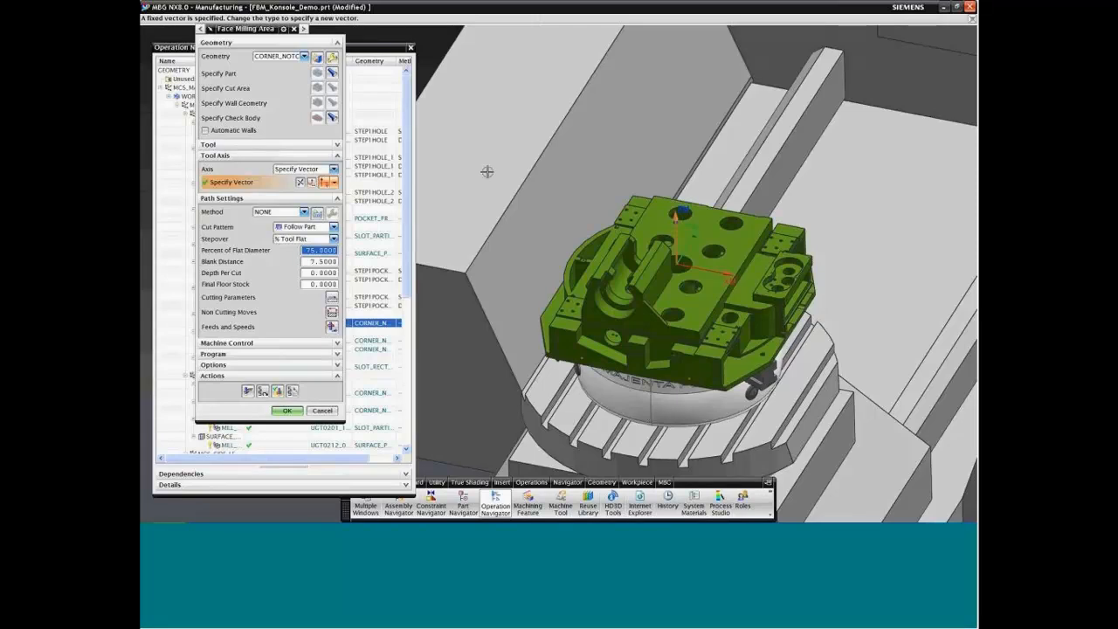
{"action": "middle_click_drag", "start_coordinate": [571, 282], "coordinate": [639, 295], "text": "shift"}
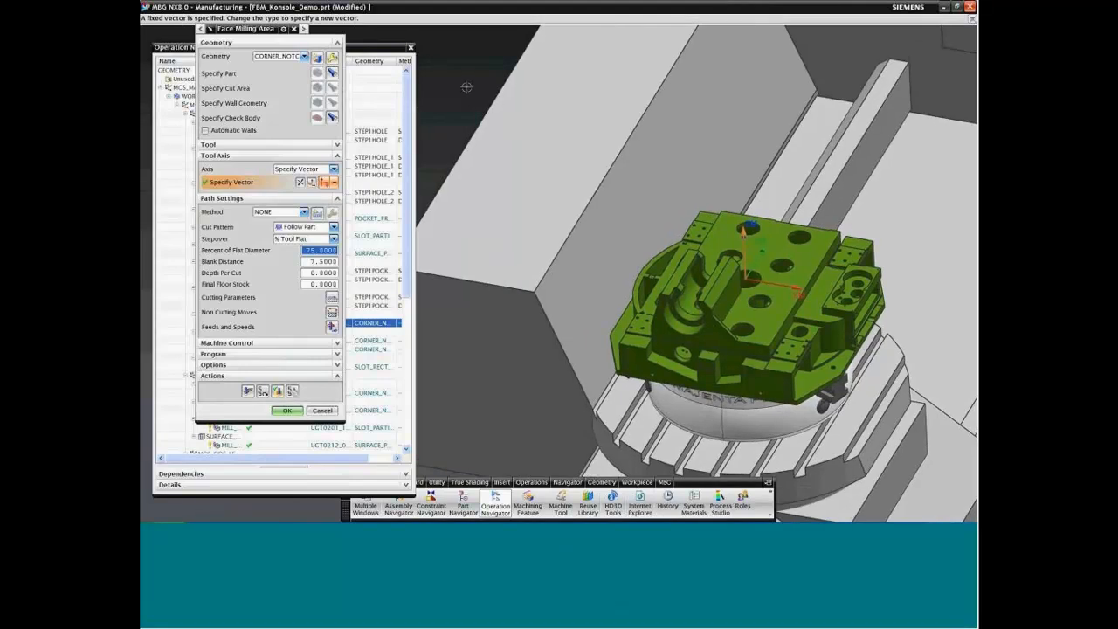
{"action": "mouse_move", "coordinate": [466, 88]}
{"action": "middle_mouse_down"}
{"action": "mouse_move", "coordinate": [495, 83]}
{"action": "mouse_move", "coordinate": [473, 84]}
{"action": "middle_mouse_up"}
{"action": "left_click", "coordinate": [262, 391]}
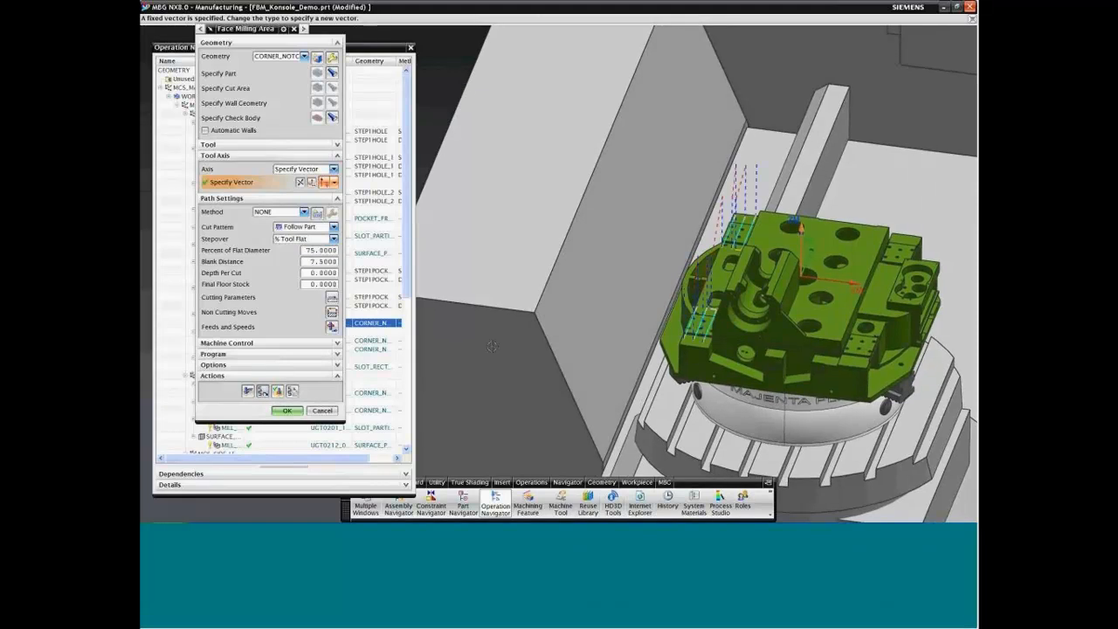
{"action": "middle_click_drag", "start_coordinate": [492, 347], "coordinate": [493, 346]}
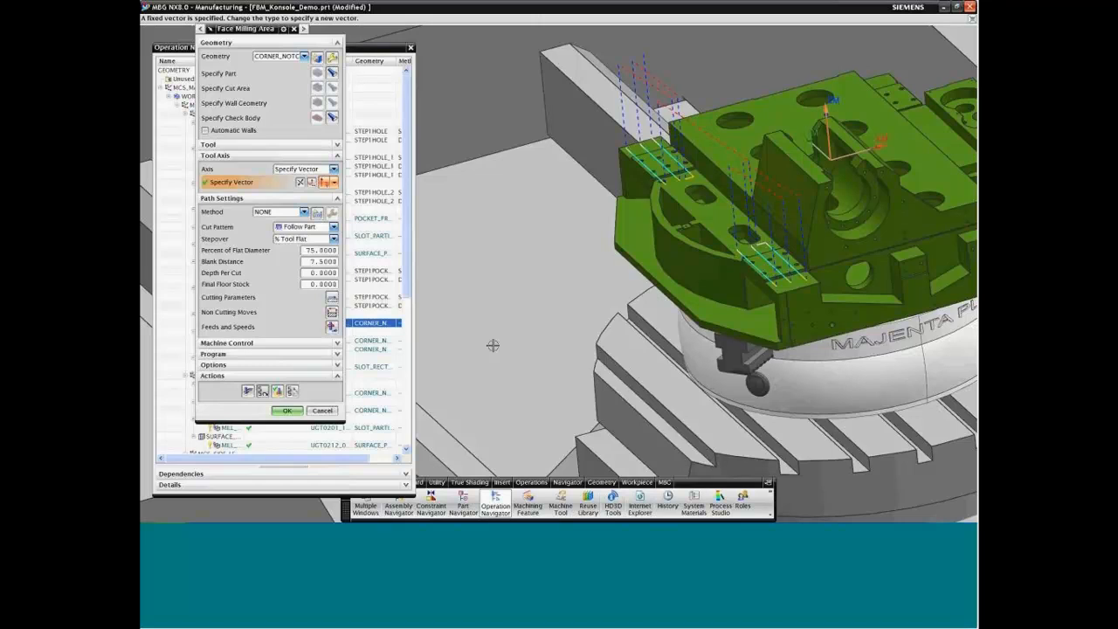
{"action": "left_click", "coordinate": [320, 411]}
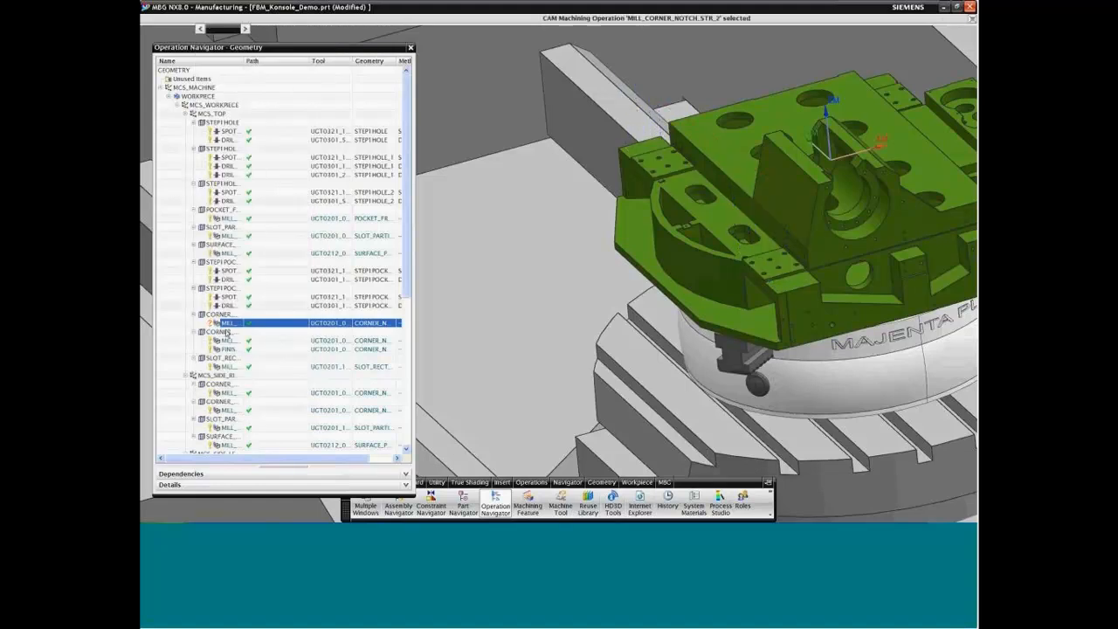
Step: List the operations in program order and bring the newly created milling operations into view
{"action": "scroll", "coordinate": [175, 131], "scroll_direction": "down", "scroll_amount": 2}
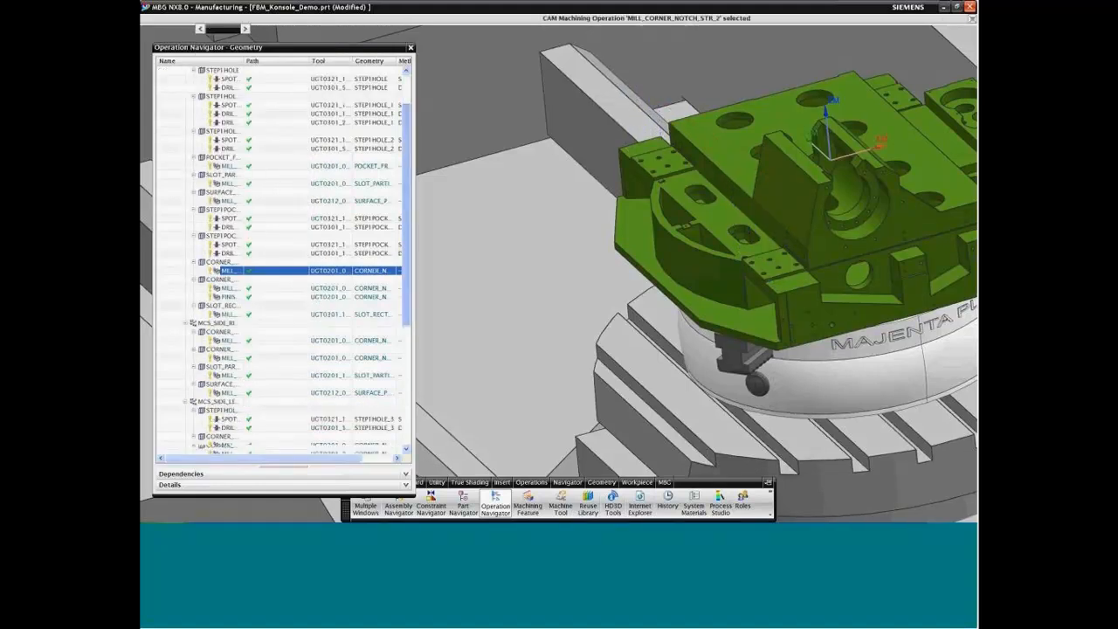
{"action": "right_click", "coordinate": [171, 127]}
{"action": "left_click", "coordinate": [190, 133]}
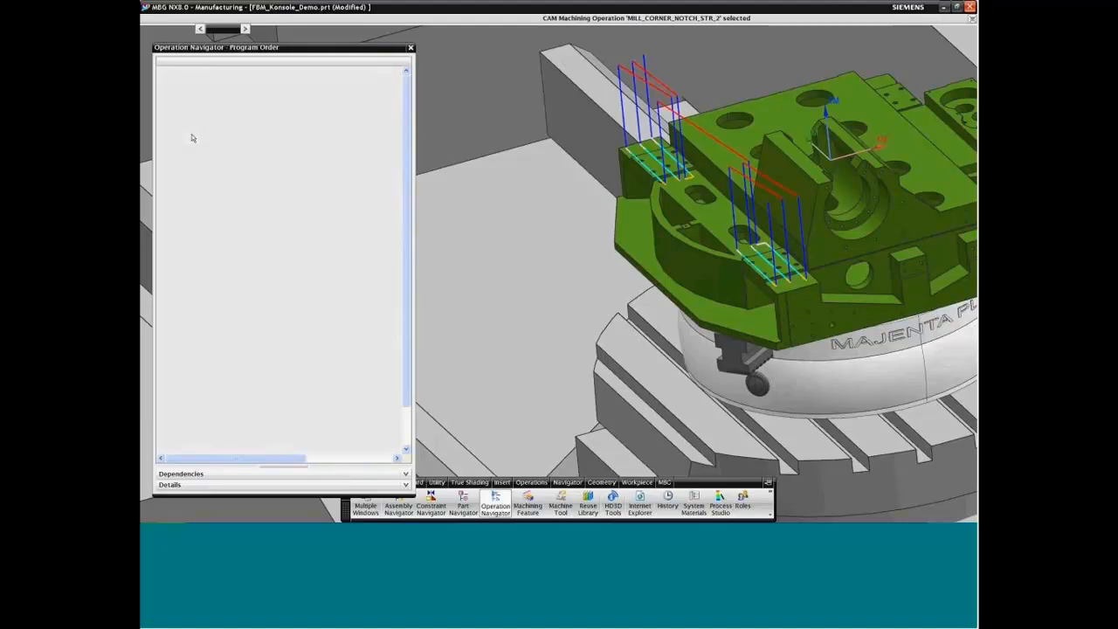
{"action": "left_click_drag", "start_coordinate": [407, 306], "coordinate": [406, 354]}
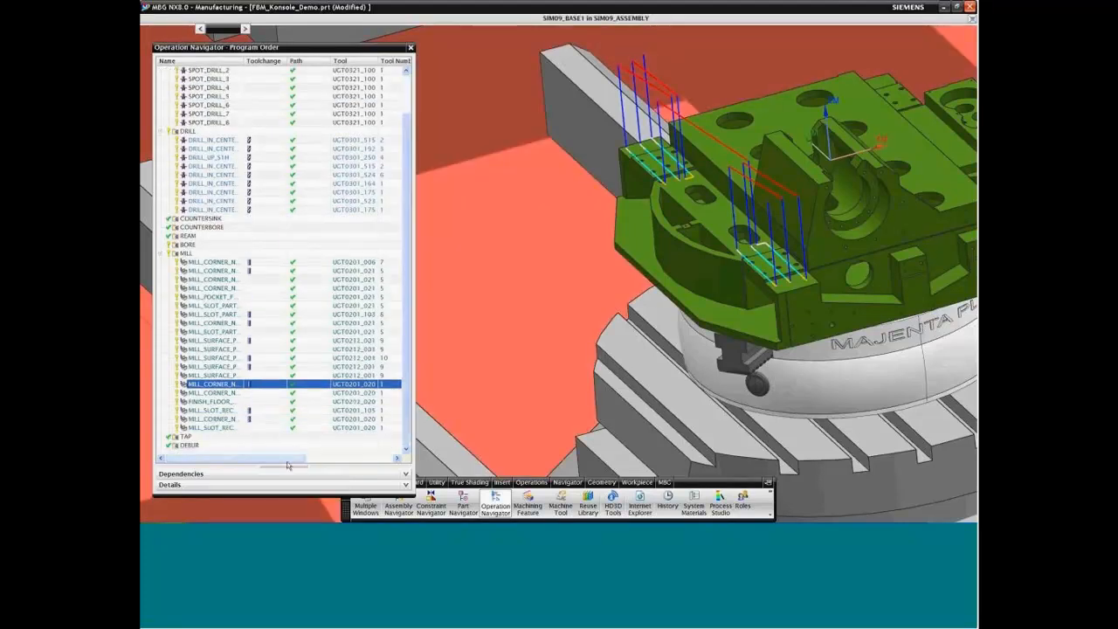
Step: Review the tool paths of MILL_CORNER_NOTCH_STR_3 and FINISH_FLOOR_CORNER_NOTCH_STR on the model and clear the selection
{"action": "double_click", "coordinate": [219, 394]}
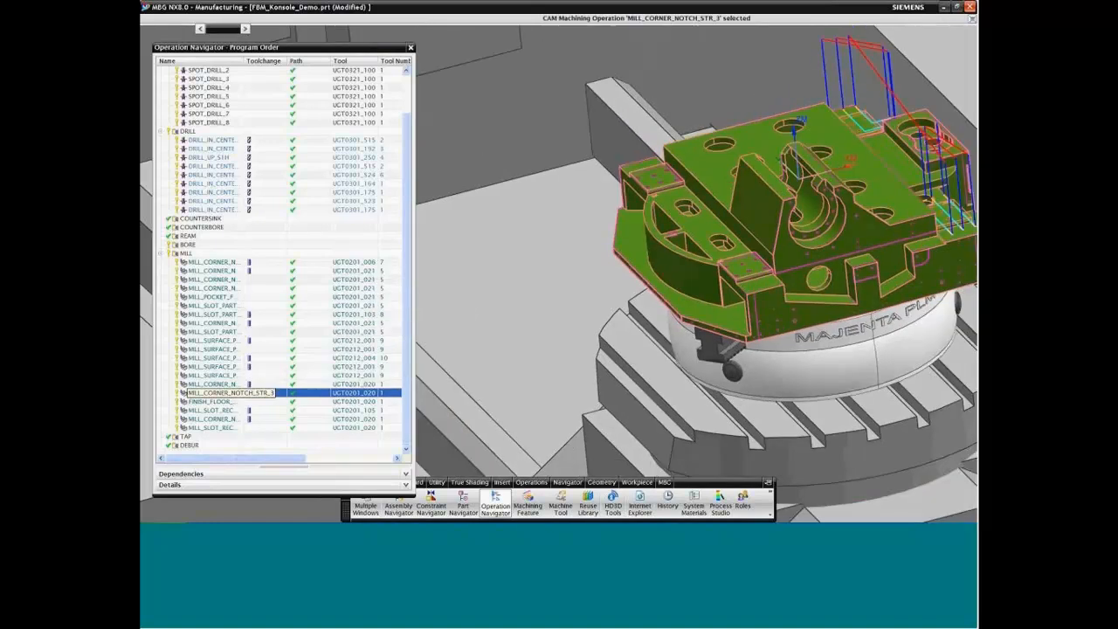
{"action": "left_click", "coordinate": [226, 402]}
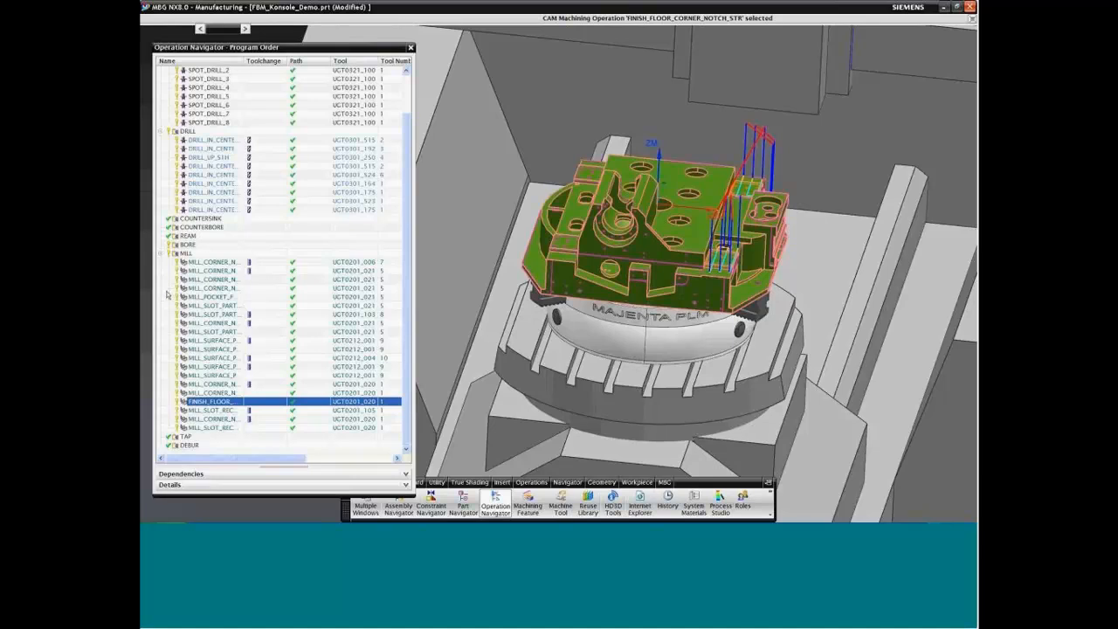
{"action": "key", "text": "Escape"}
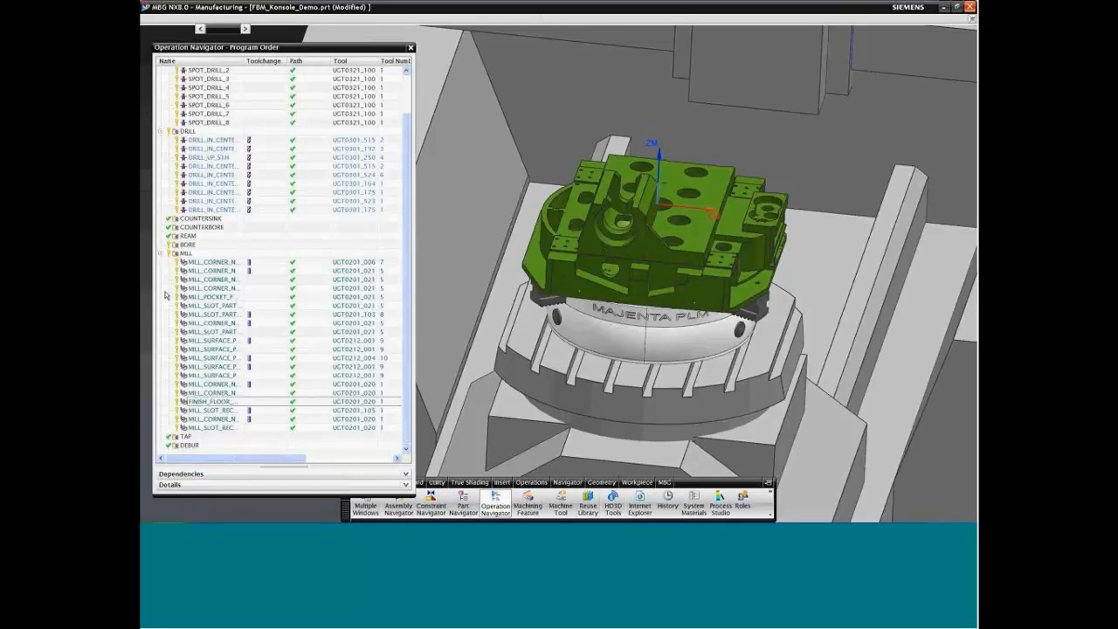
Step: Step through the tool paths of SPOT_DRILL_1 to SPOT_DRILL_4 in the SPOT_DRILL program group
{"action": "left_click_drag", "start_coordinate": [408, 201], "coordinate": [404, 170]}
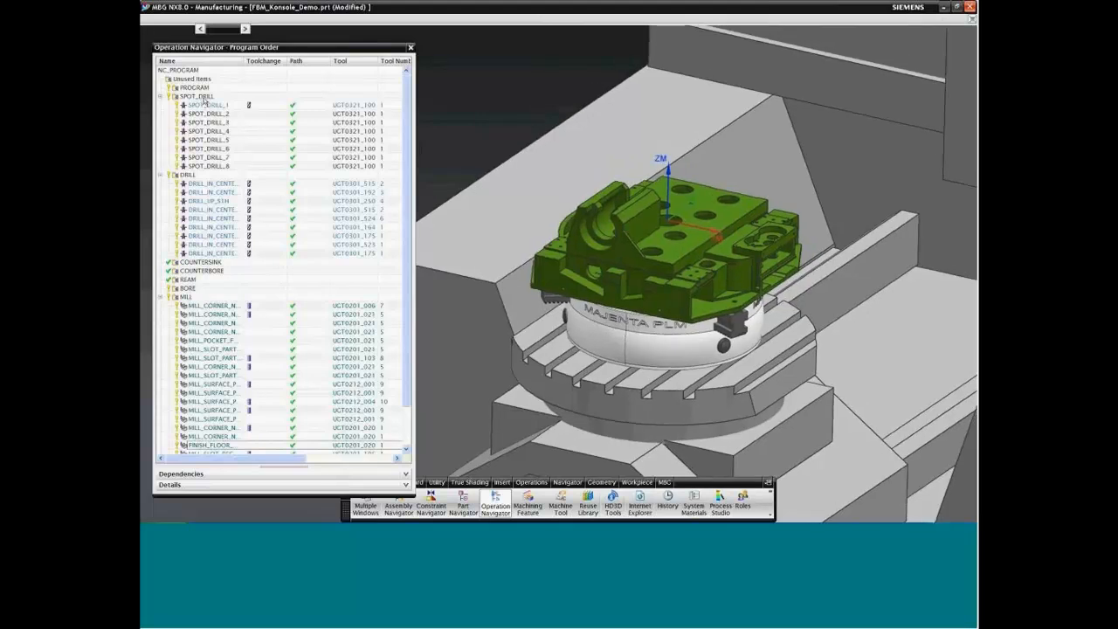
{"action": "left_click", "coordinate": [201, 98]}
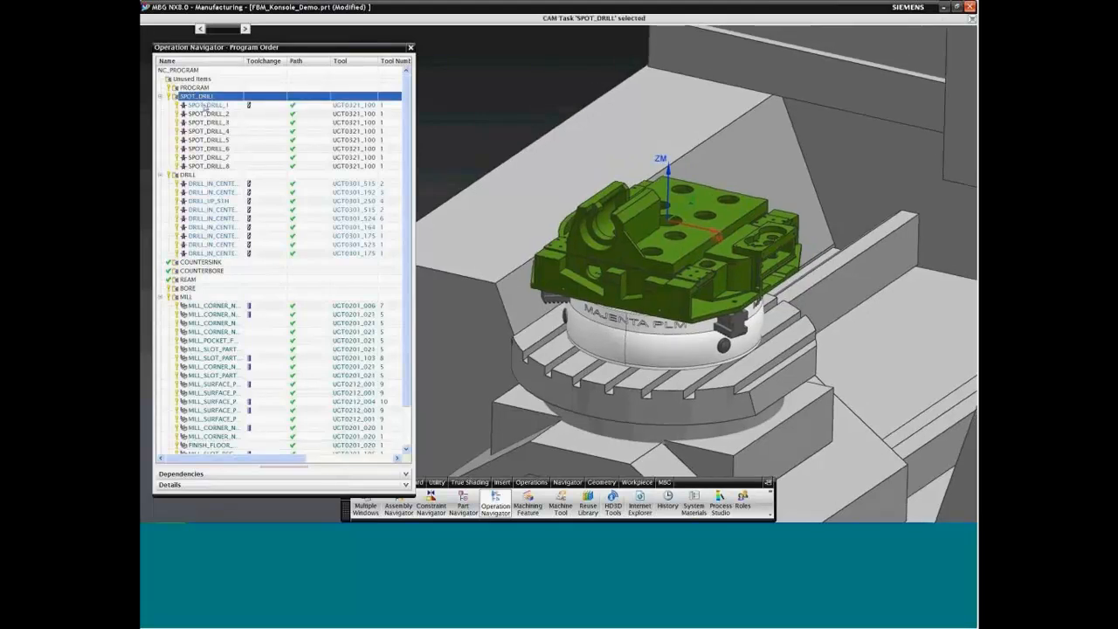
{"action": "left_click", "coordinate": [206, 107]}
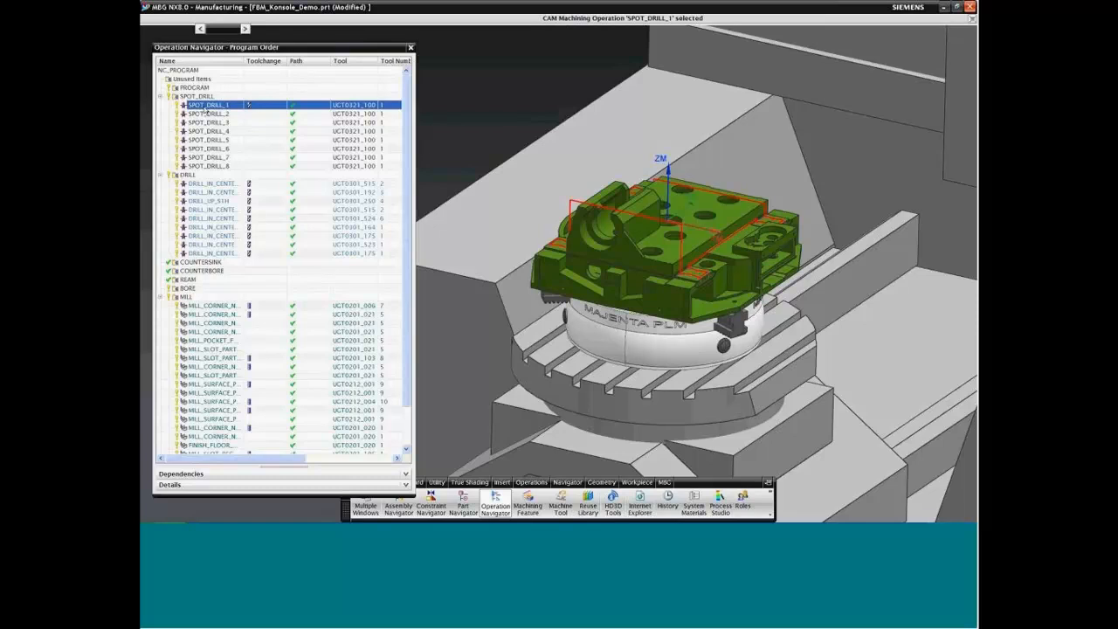
{"action": "left_click", "coordinate": [207, 113]}
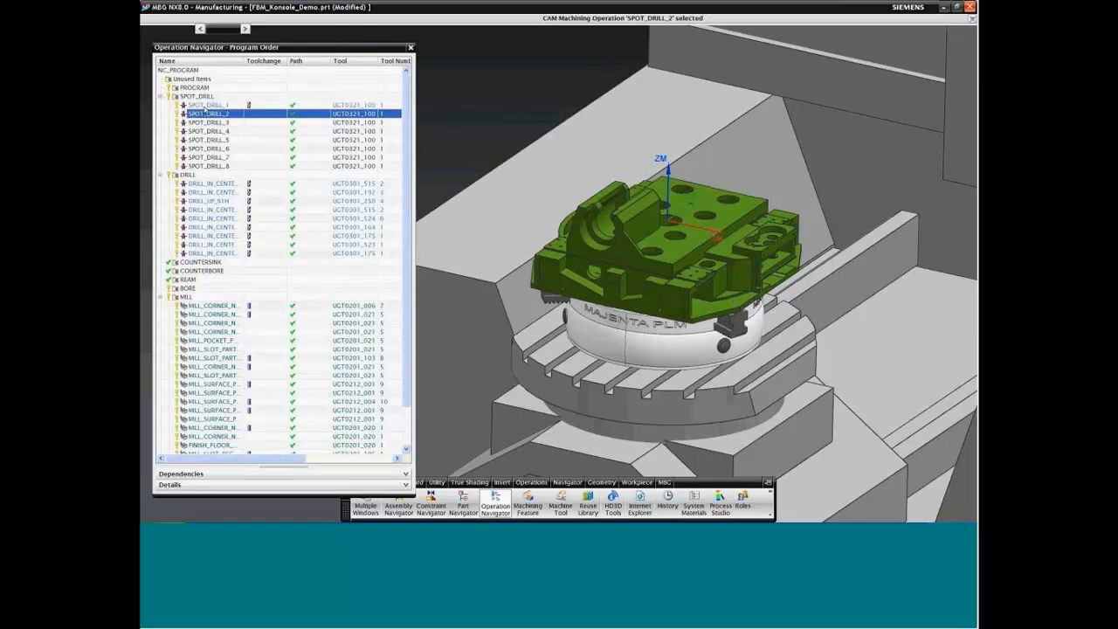
{"action": "key", "text": "Down"}
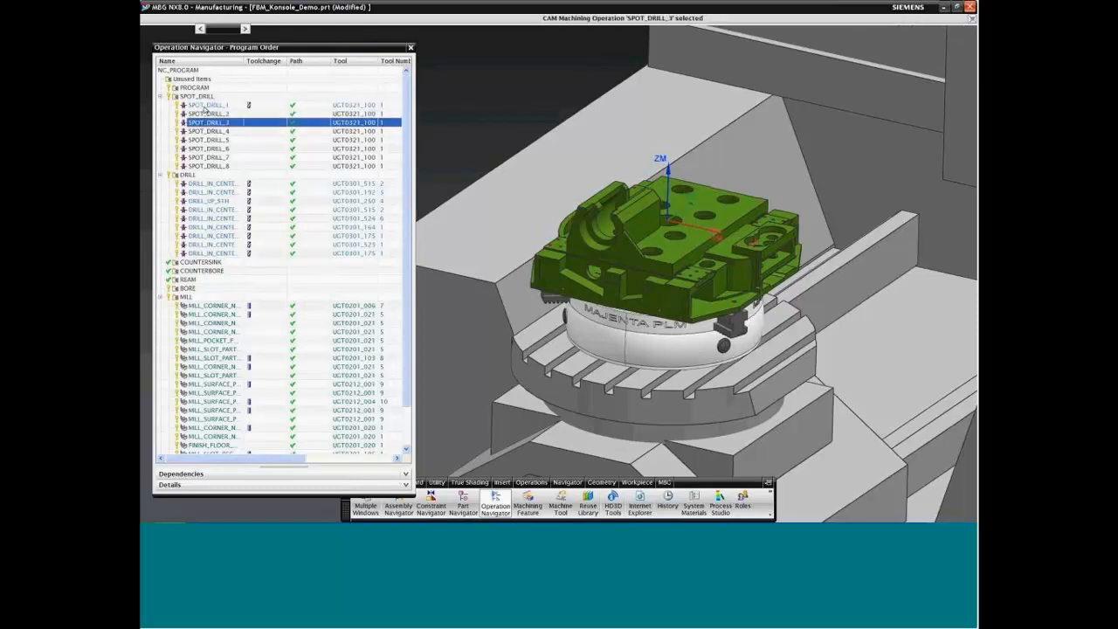
{"action": "key", "text": "Down"}
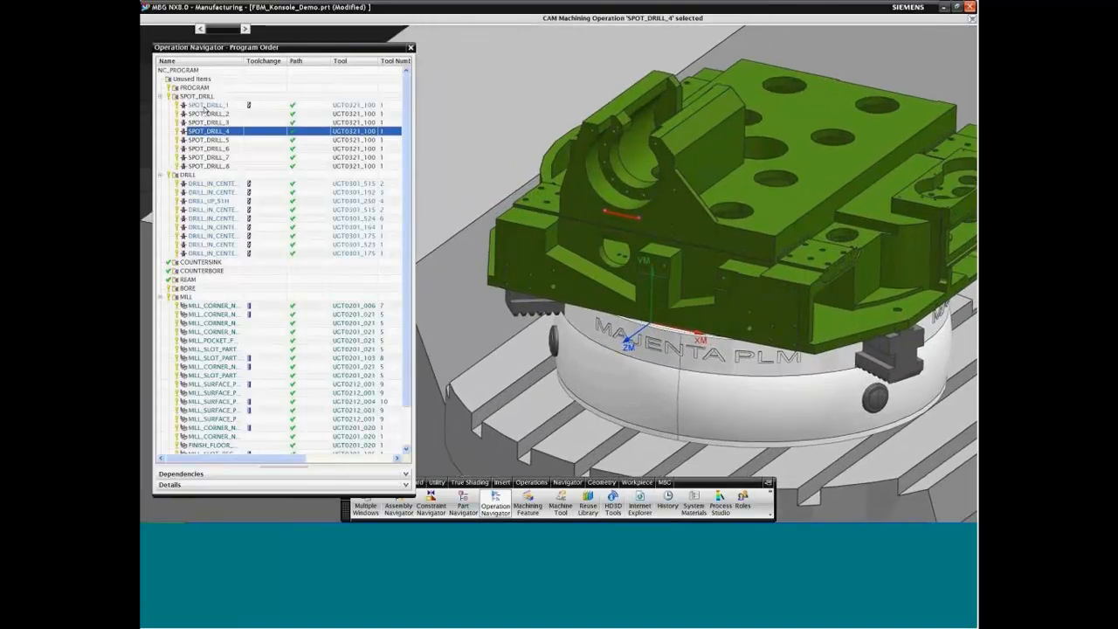
Step: Step through the tool paths of SPOT_DRILL_5 to SPOT_DRILL_8 and back up to SPOT_DRILL_1
{"action": "key", "text": "Down"}
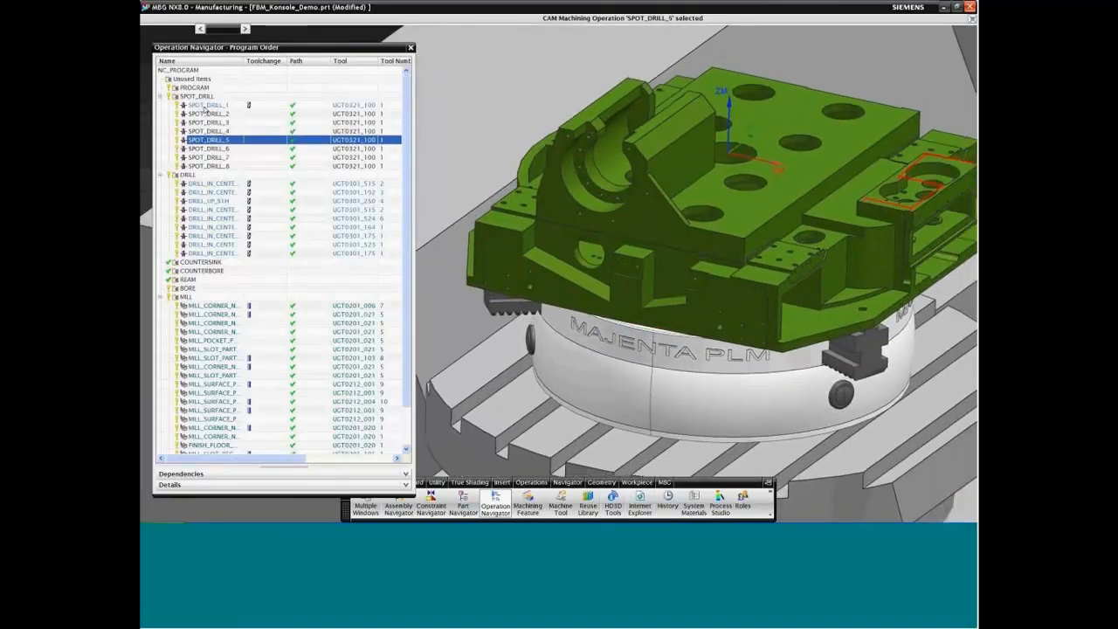
{"action": "key", "text": "Down"}
{"action": "key", "text": "Down"}
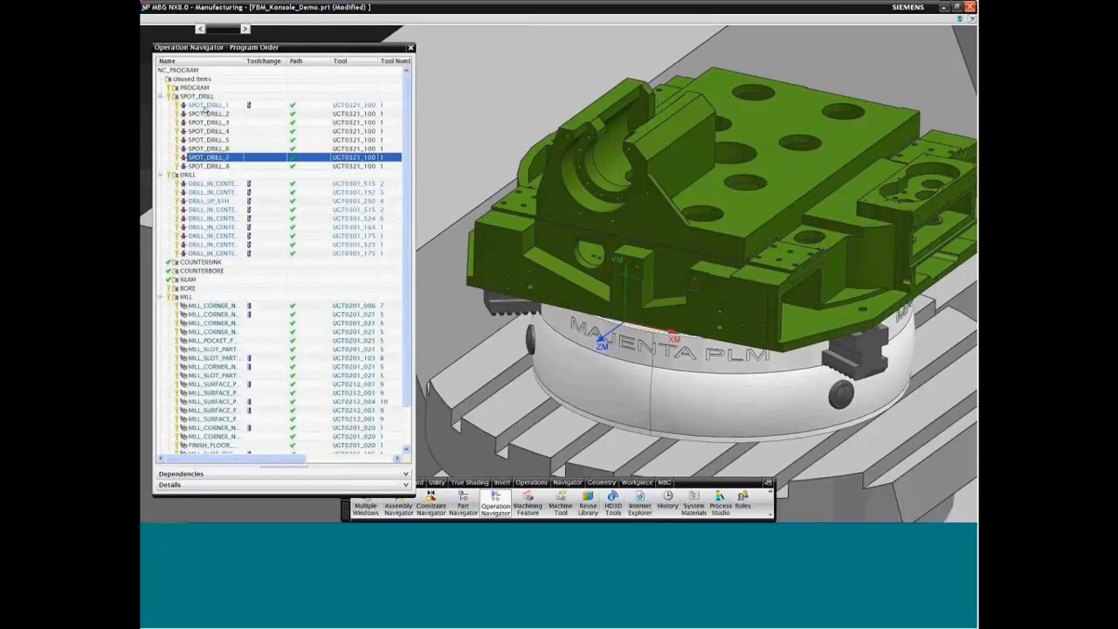
{"action": "key", "text": "Down"}
{"action": "key", "text": "Up"}
{"action": "key", "text": "Up"}
{"action": "key", "text": "Up"}
{"action": "key", "text": "Up"}
{"action": "key", "text": "Up"}
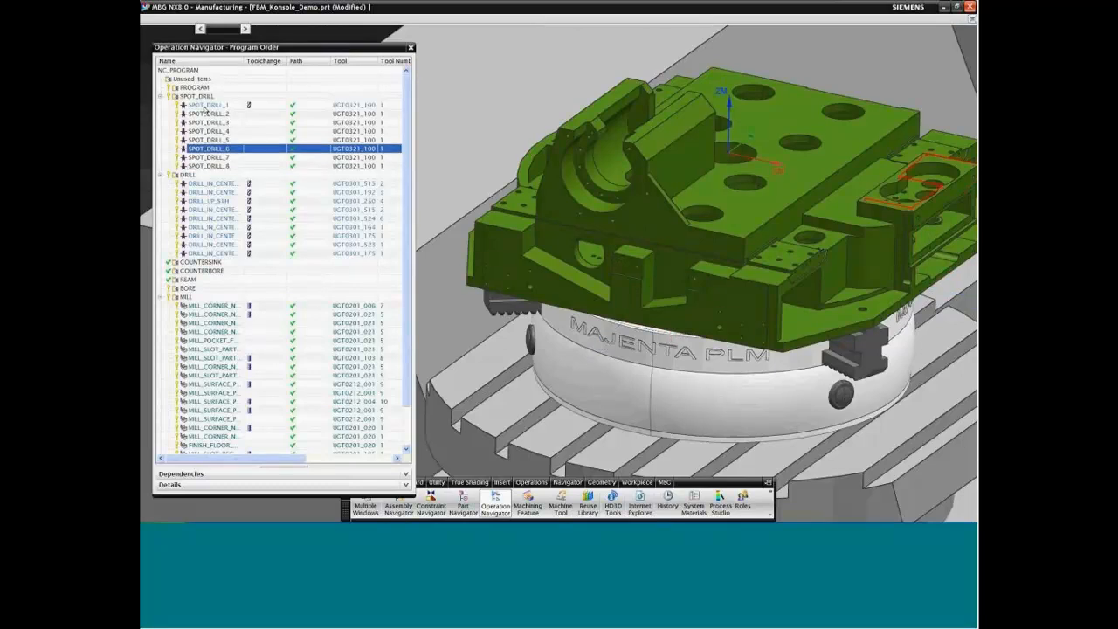
{"action": "key", "text": "Up"}
{"action": "key", "text": "Up"}
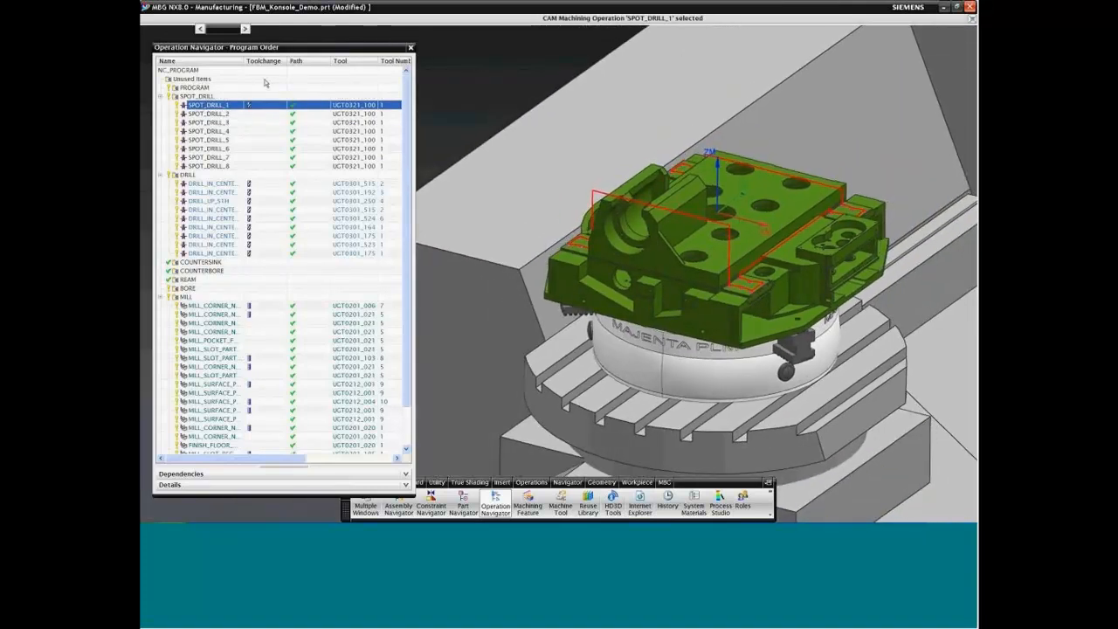
Step: Optimize the SPOT_DRILL program group with Consolidate Tools, Minimize Tool Changes and Create Optimization Group enabled
{"action": "left_click", "coordinate": [222, 97]}
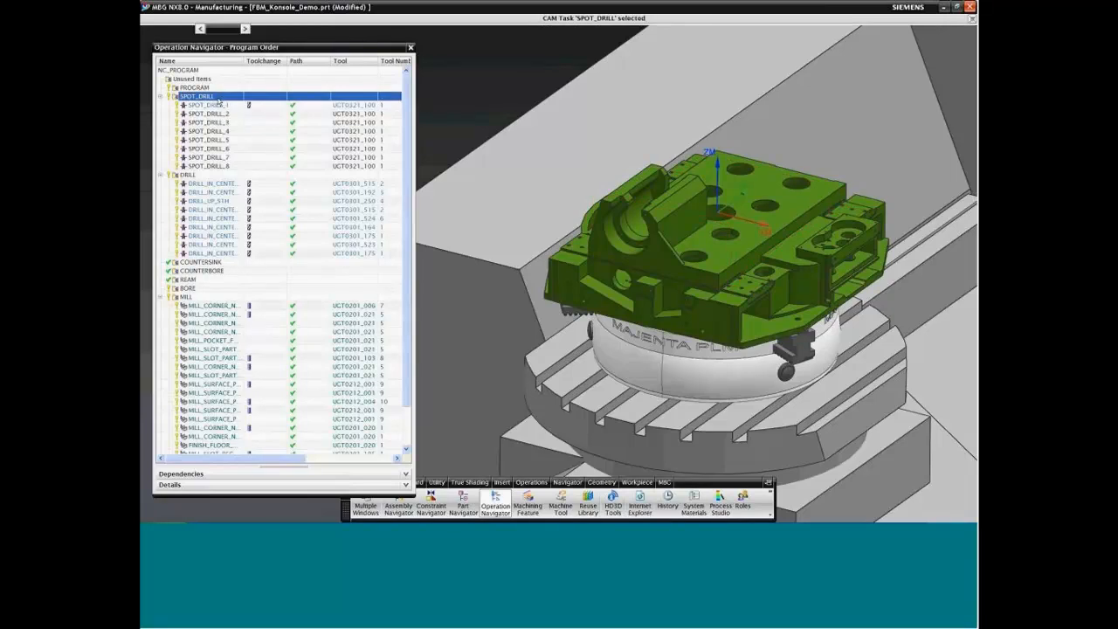
{"action": "right_click", "coordinate": [215, 99]}
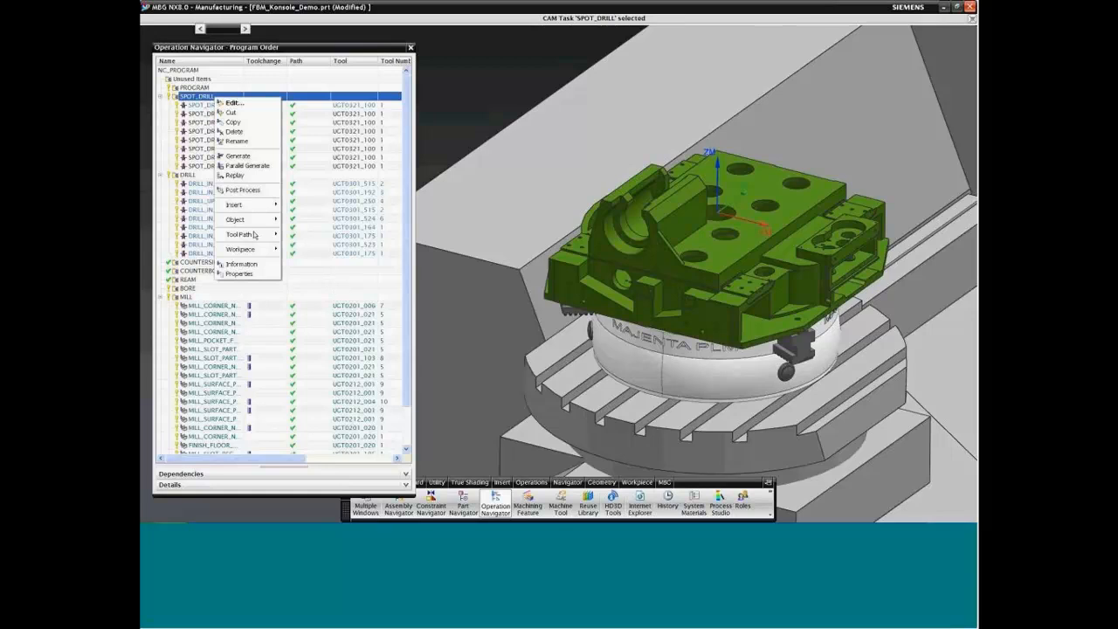
{"action": "mouse_move", "coordinate": [256, 226]}
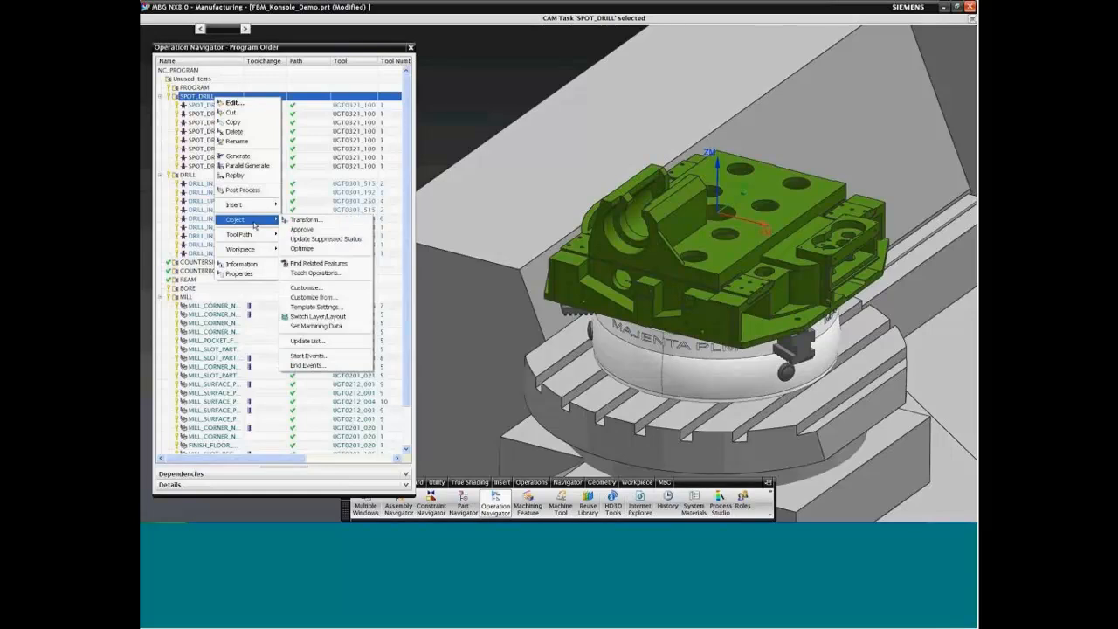
{"action": "left_click", "coordinate": [306, 248]}
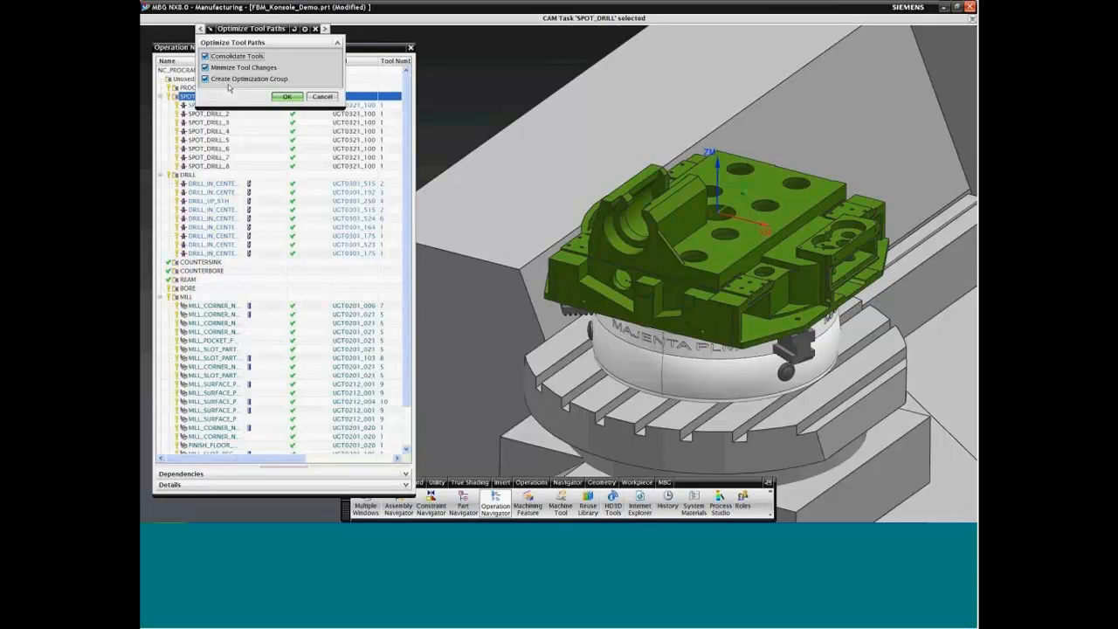
{"action": "left_click", "coordinate": [288, 97]}
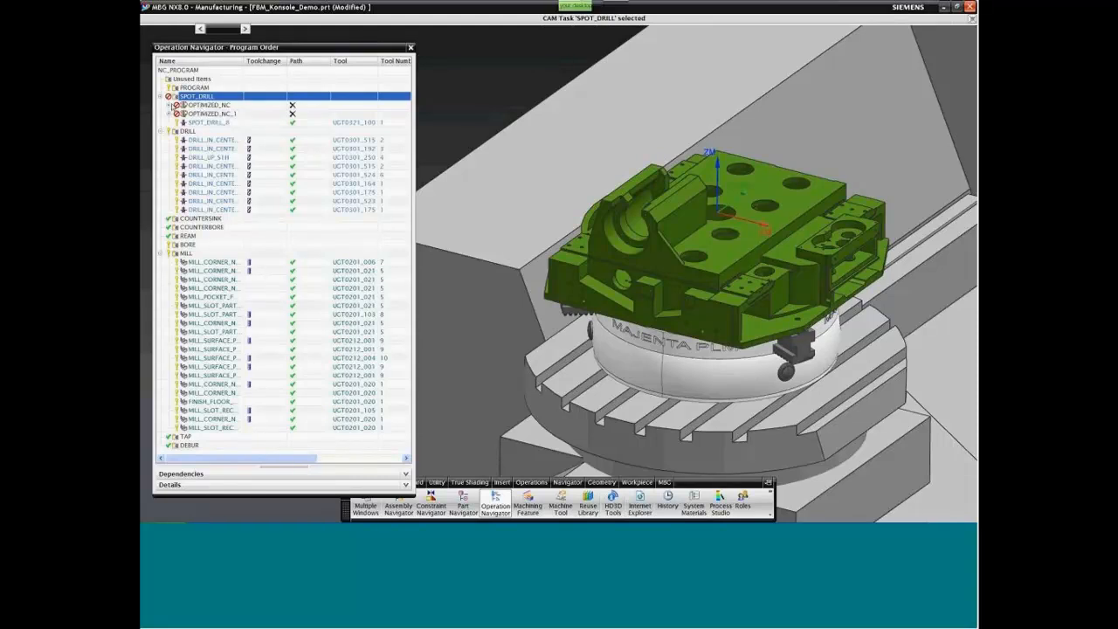
Step: Expand both optimized groups and review the tool paths of SPOT_DRILL_1, 2, 5, 6 and 4 on the model
{"action": "left_click", "coordinate": [169, 105]}
{"action": "left_click", "coordinate": [170, 158]}
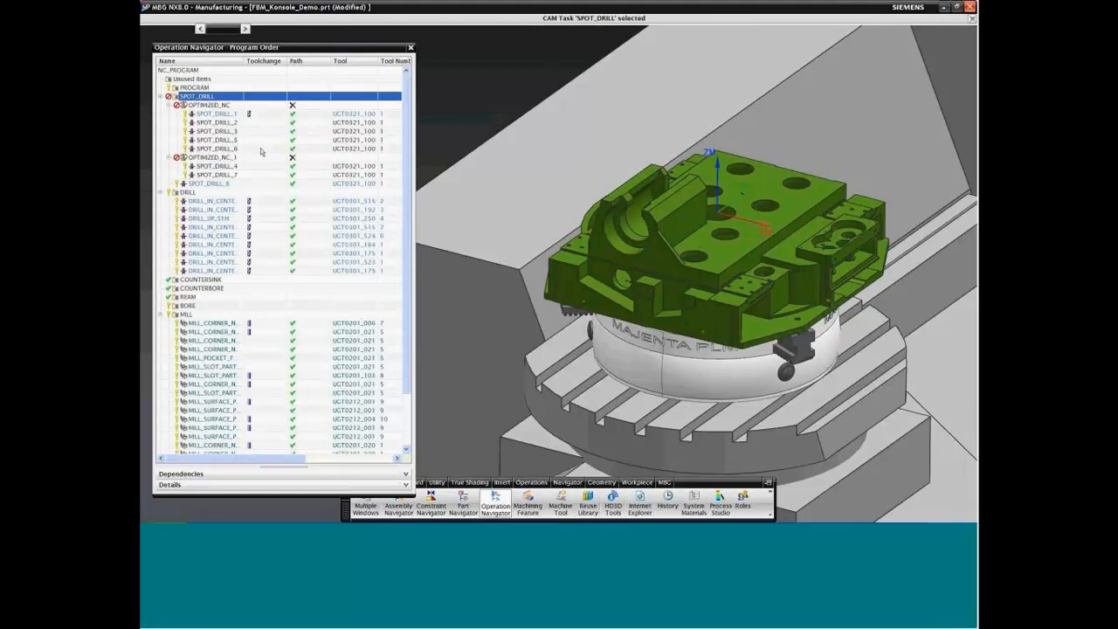
{"action": "left_click", "coordinate": [216, 115]}
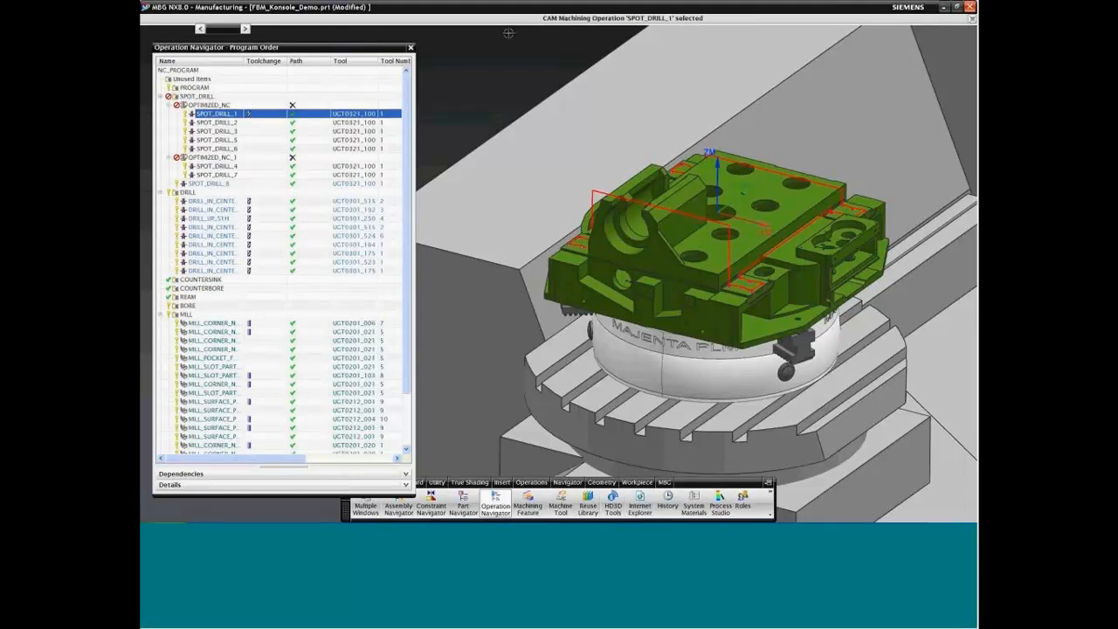
{"action": "left_click", "coordinate": [242, 122]}
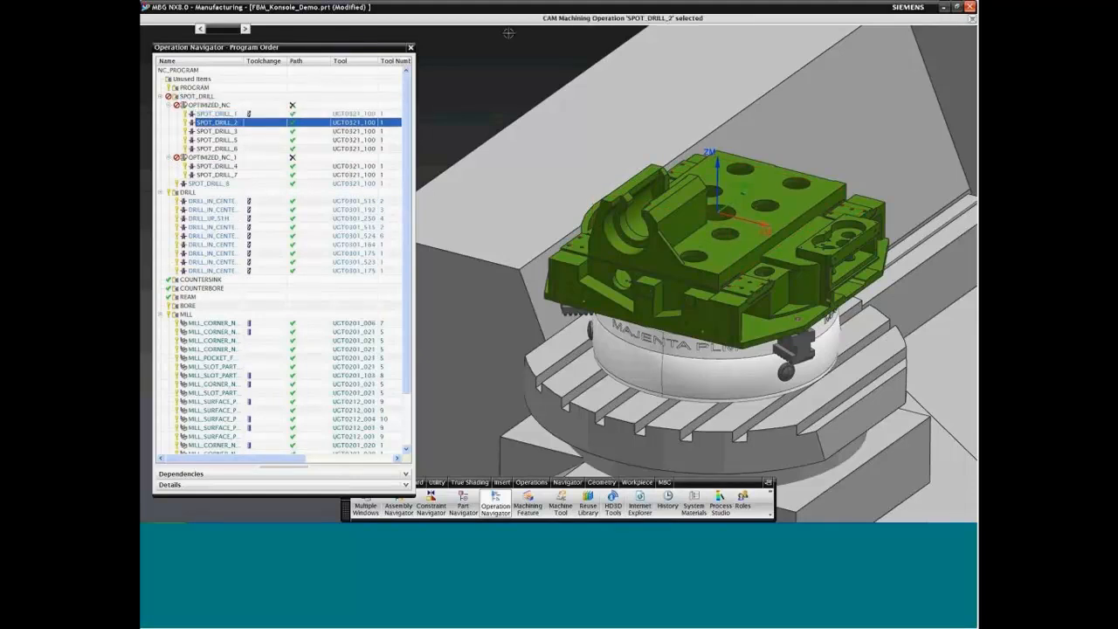
{"action": "left_click", "coordinate": [240, 140]}
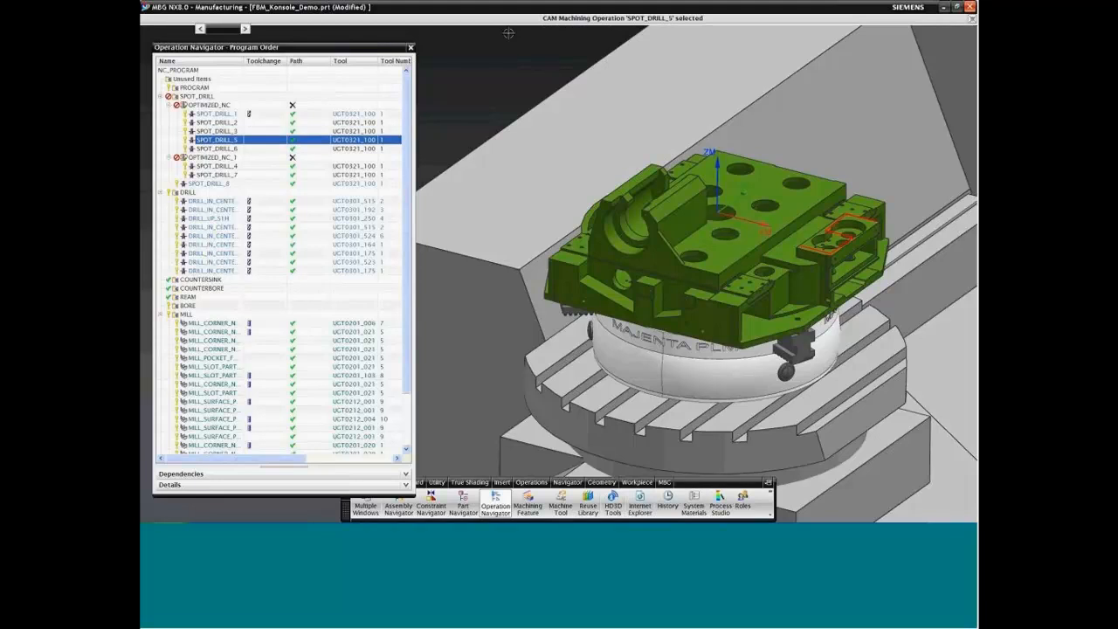
{"action": "key", "text": "Down"}
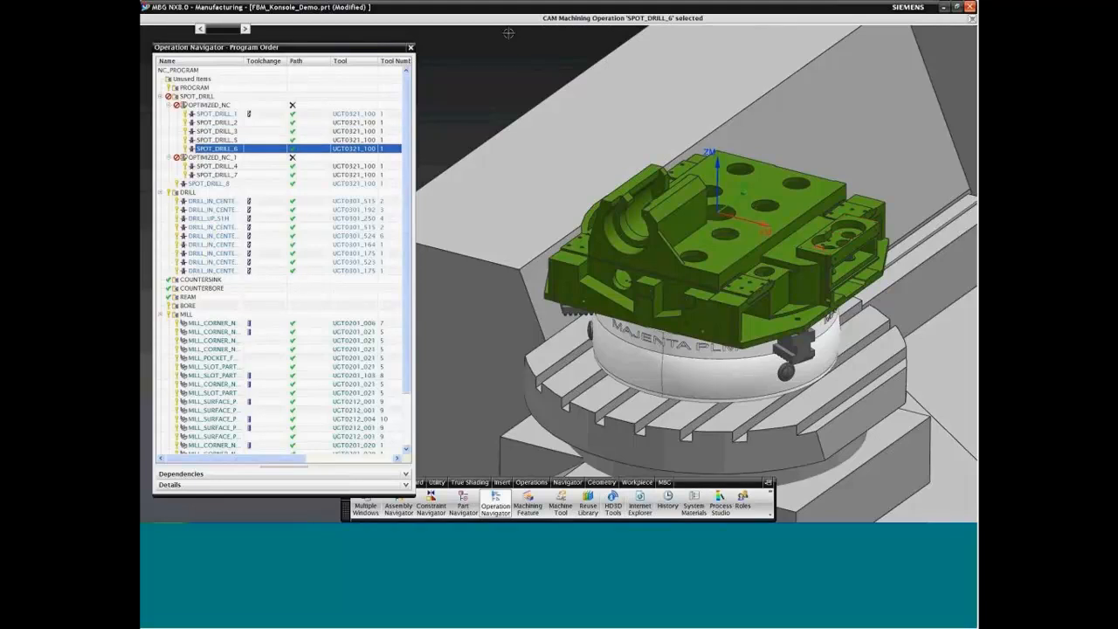
{"action": "left_click", "coordinate": [223, 167]}
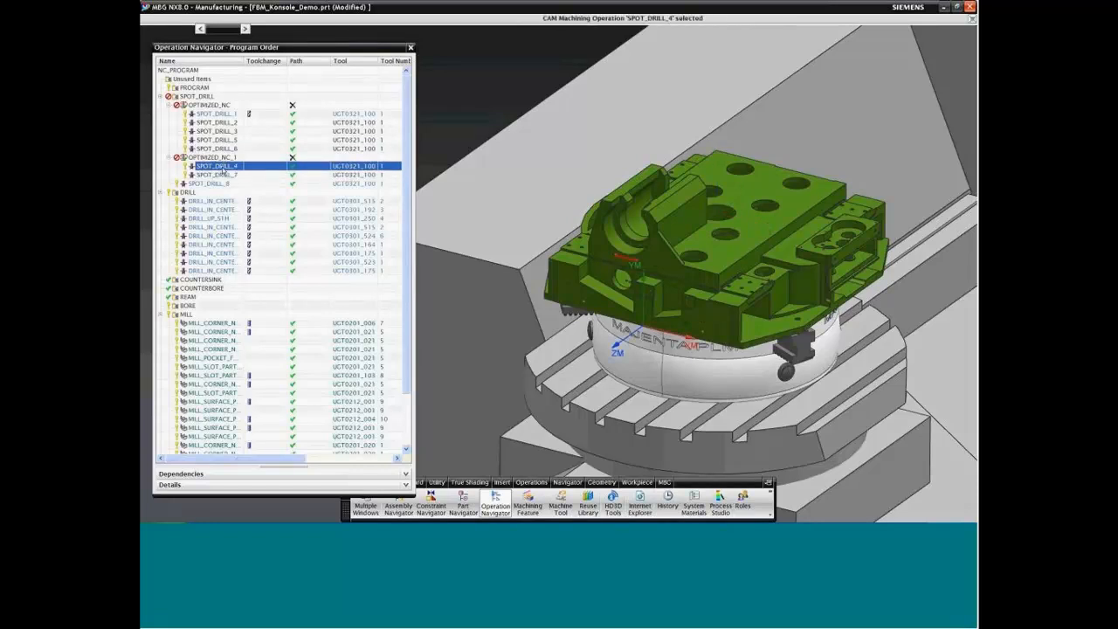
Step: Open the OPTIMIZED_NC group for editing and choose Minimizing Tool Travel as its feature resequencing
{"action": "left_click", "coordinate": [220, 105]}
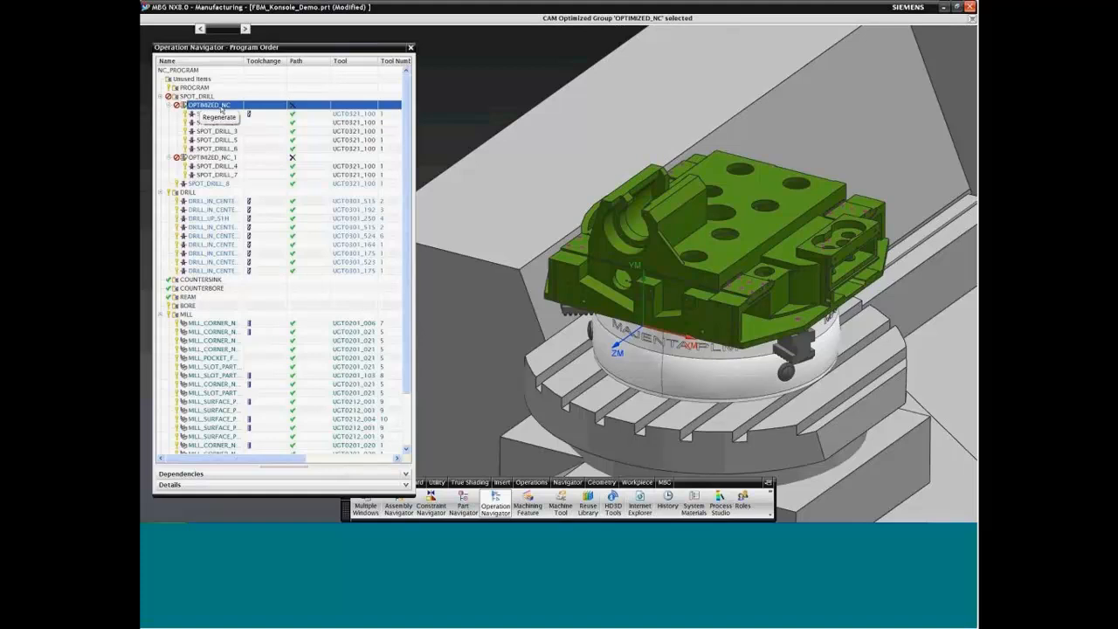
{"action": "double_click", "coordinate": [220, 108]}
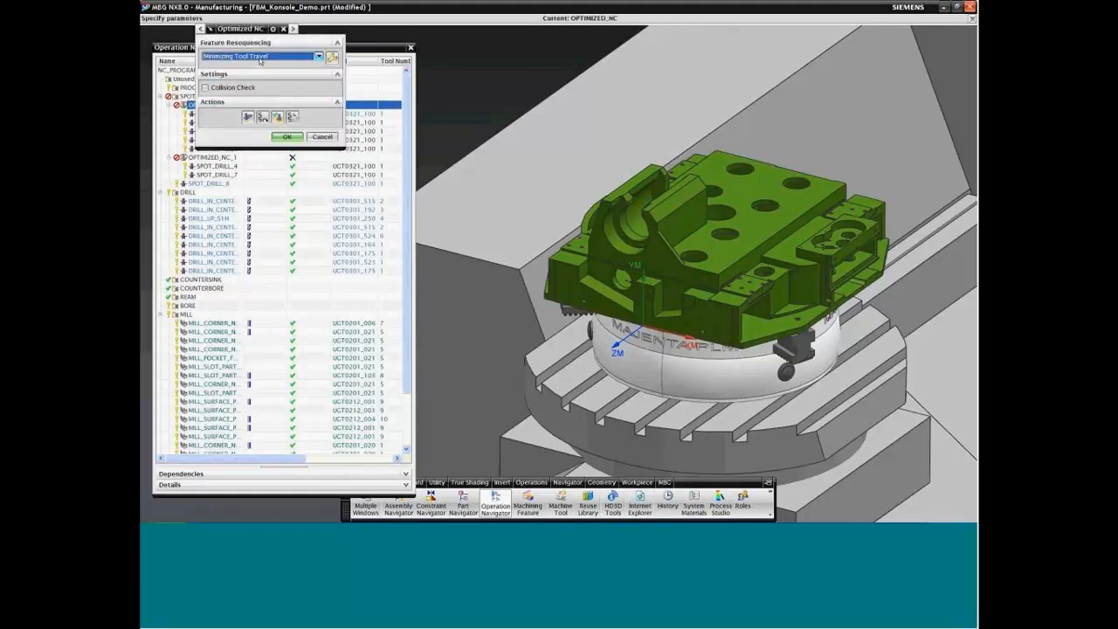
{"action": "left_click", "coordinate": [319, 57]}
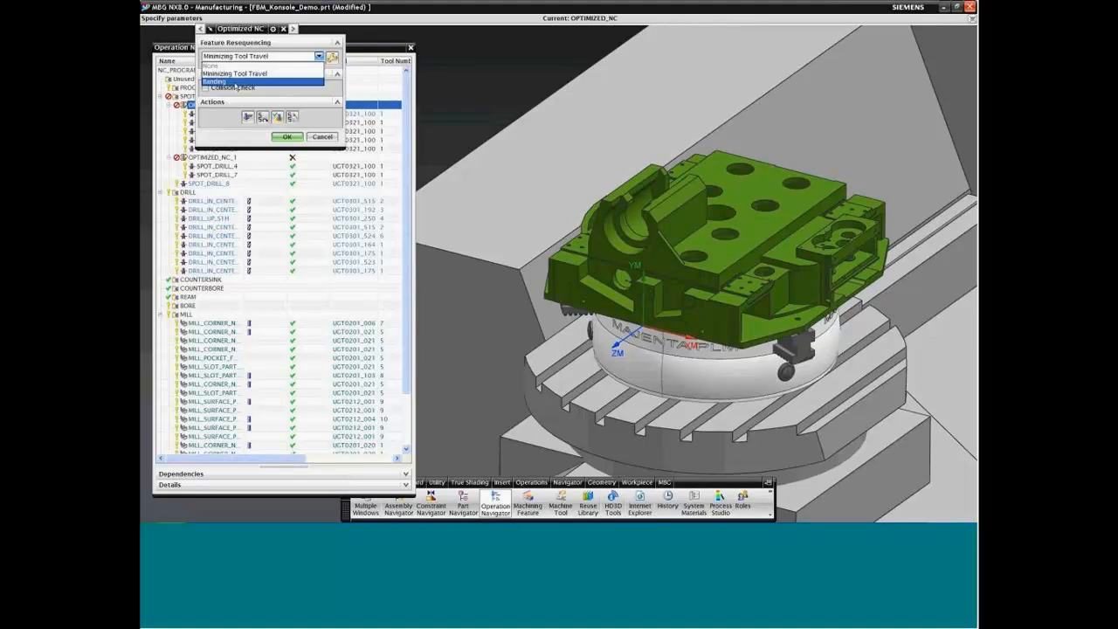
{"action": "left_click", "coordinate": [250, 75]}
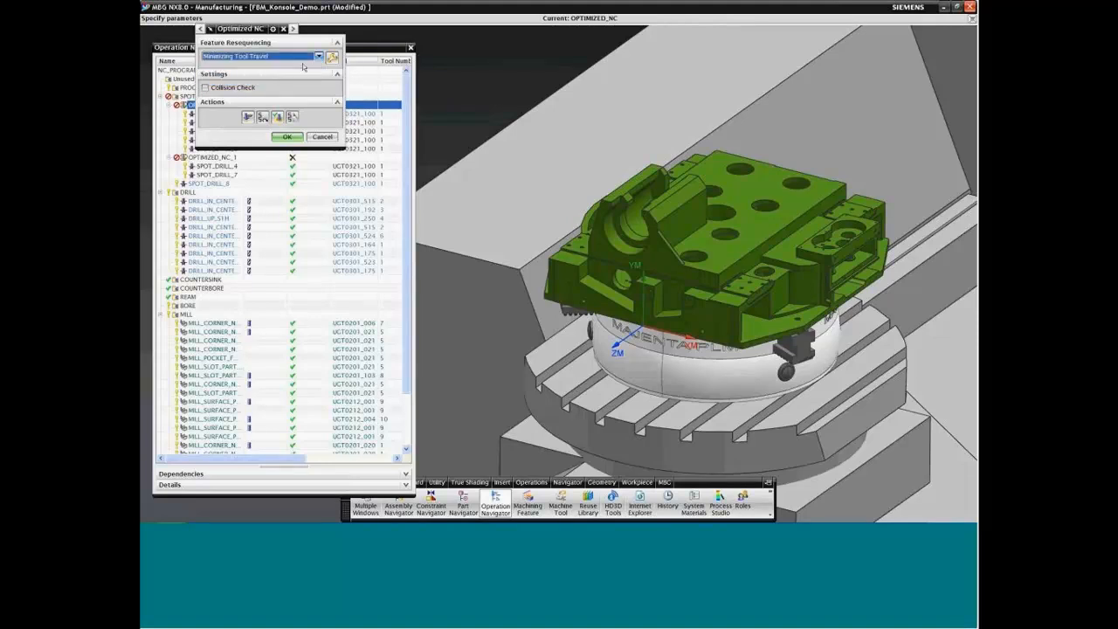
Step: In the tool travel settings, select the hole at the far corner of the part's rear pad as the machining feature geometry
{"action": "left_click", "coordinate": [331, 58]}
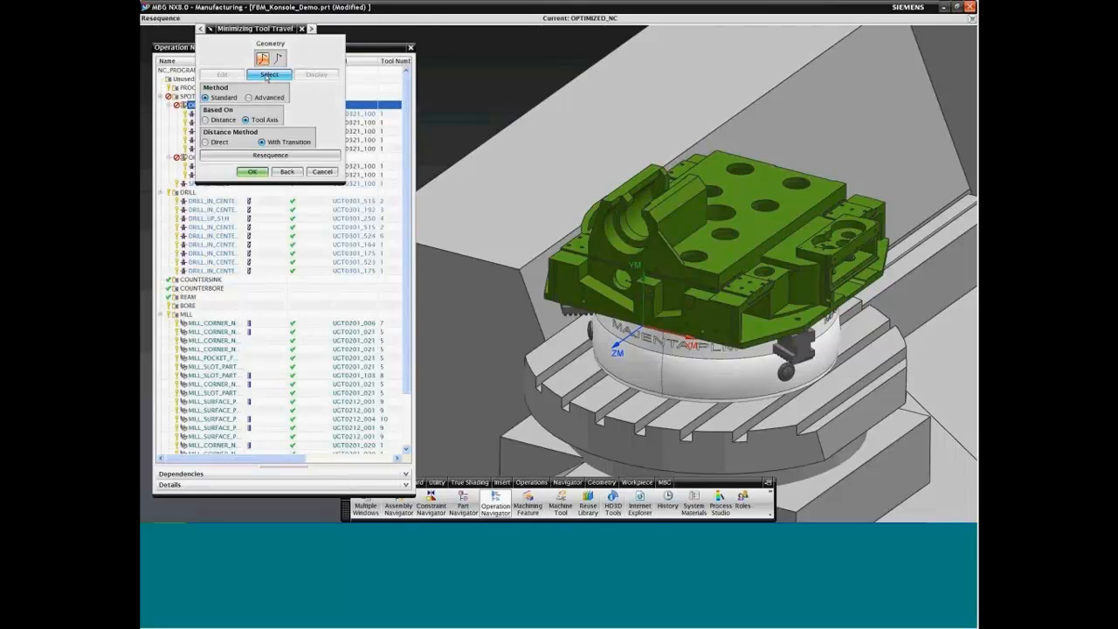
{"action": "left_click", "coordinate": [268, 75]}
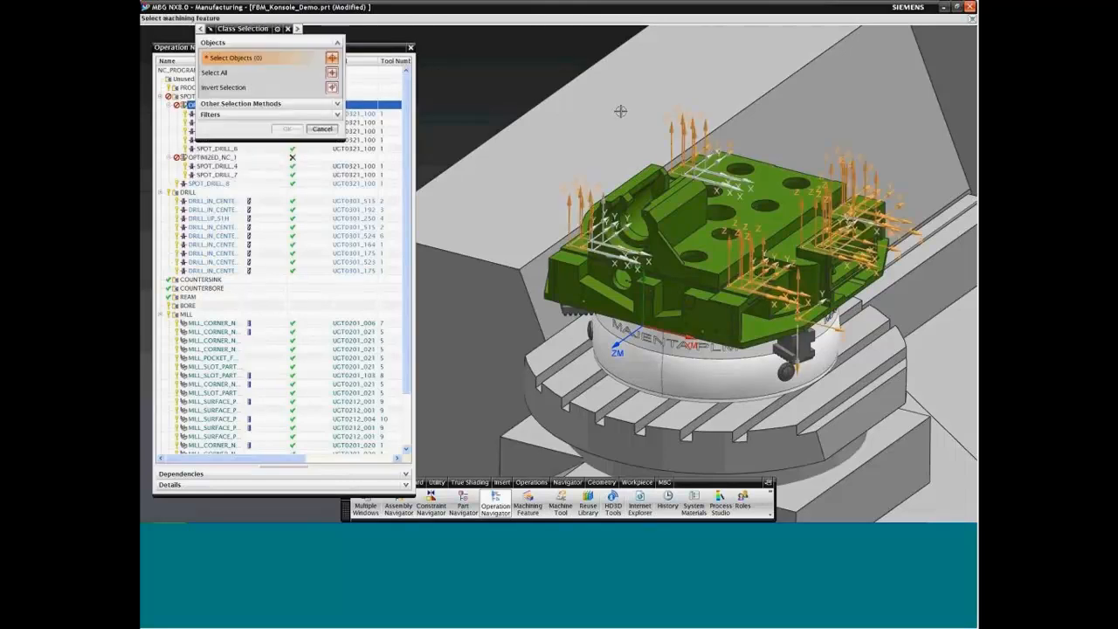
{"action": "scroll", "coordinate": [670, 125], "scroll_direction": "up", "scroll_amount": 10}
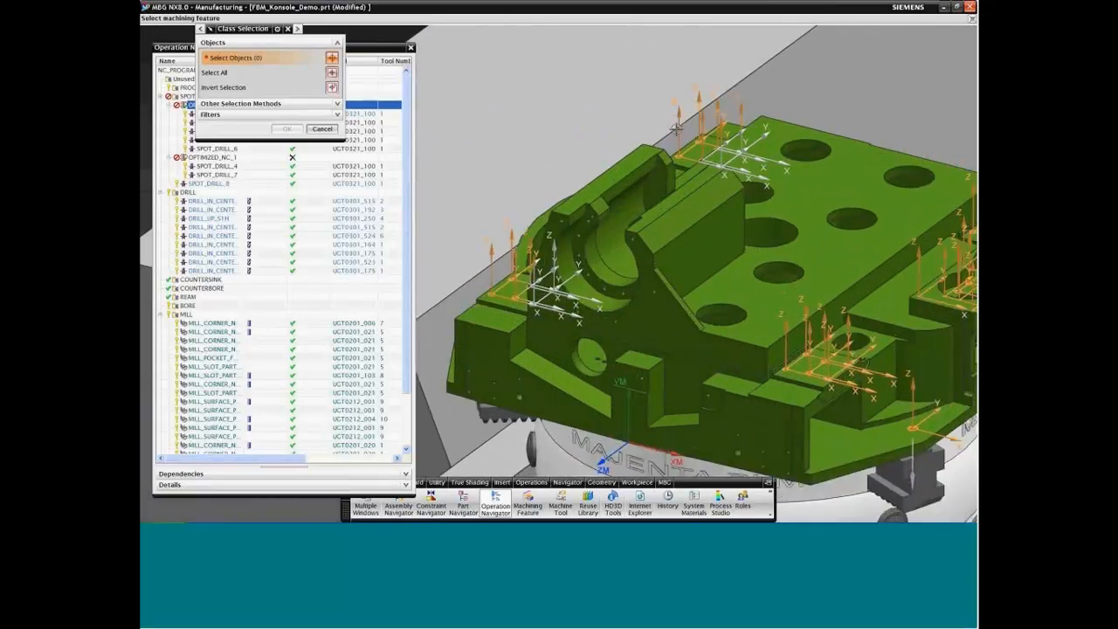
{"action": "scroll", "coordinate": [676, 129], "scroll_direction": "up", "scroll_amount": 10}
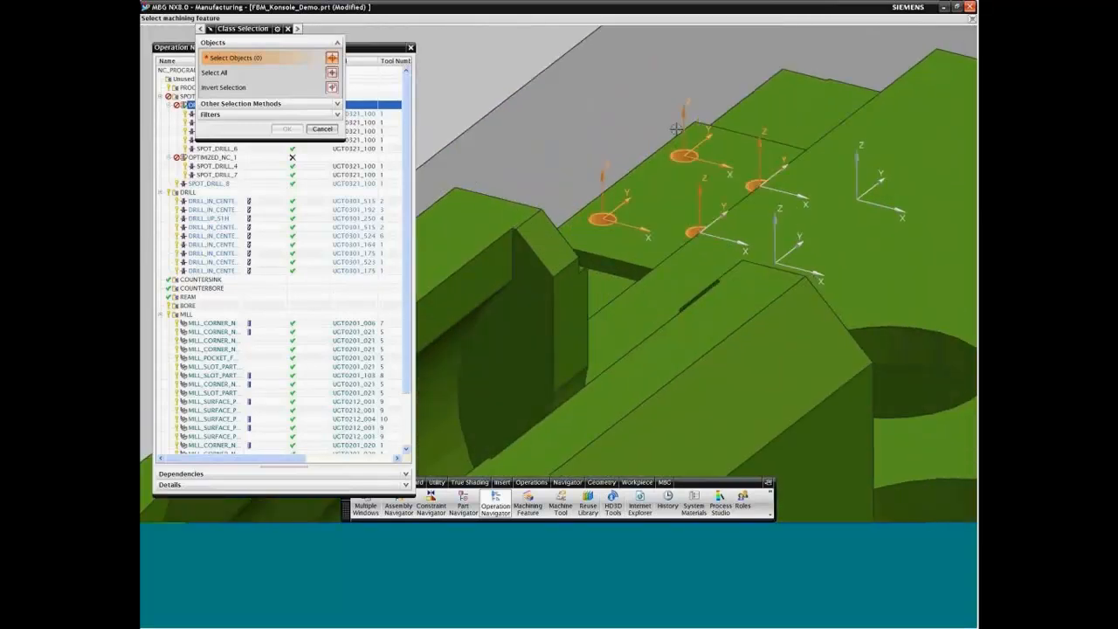
{"action": "left_click", "coordinate": [615, 147]}
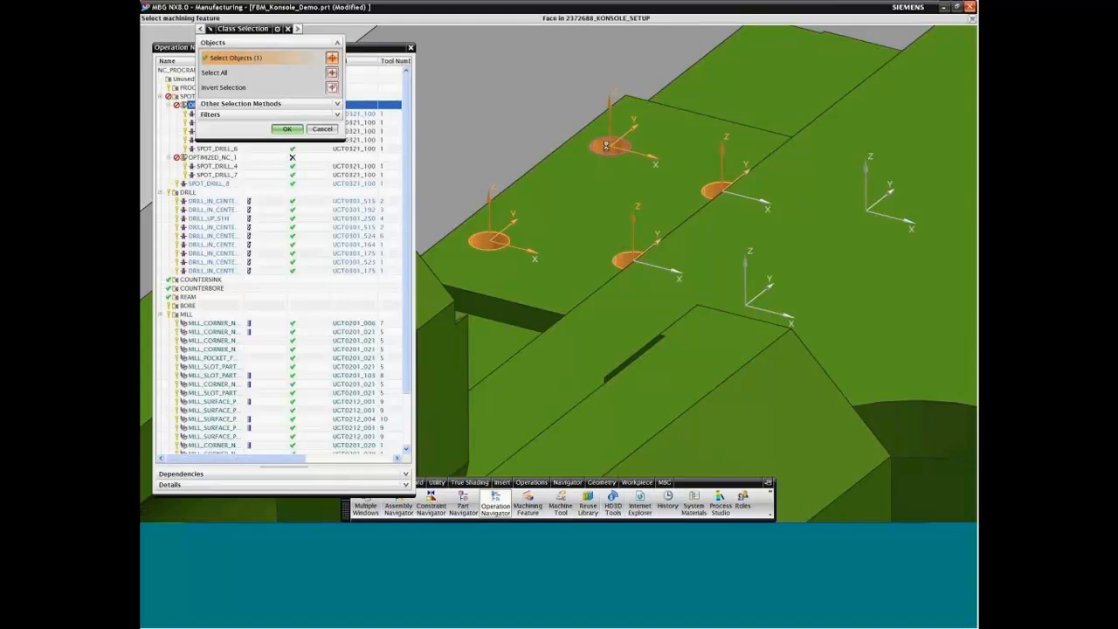
{"action": "scroll", "coordinate": [554, 164], "scroll_direction": "down", "scroll_amount": 3}
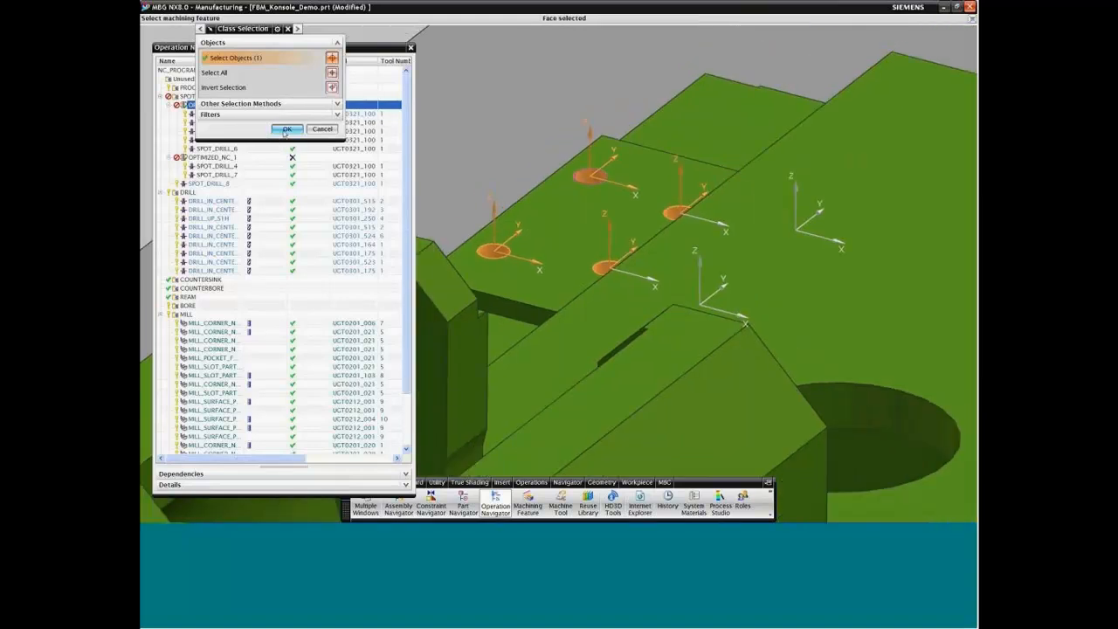
{"action": "left_click", "coordinate": [285, 129]}
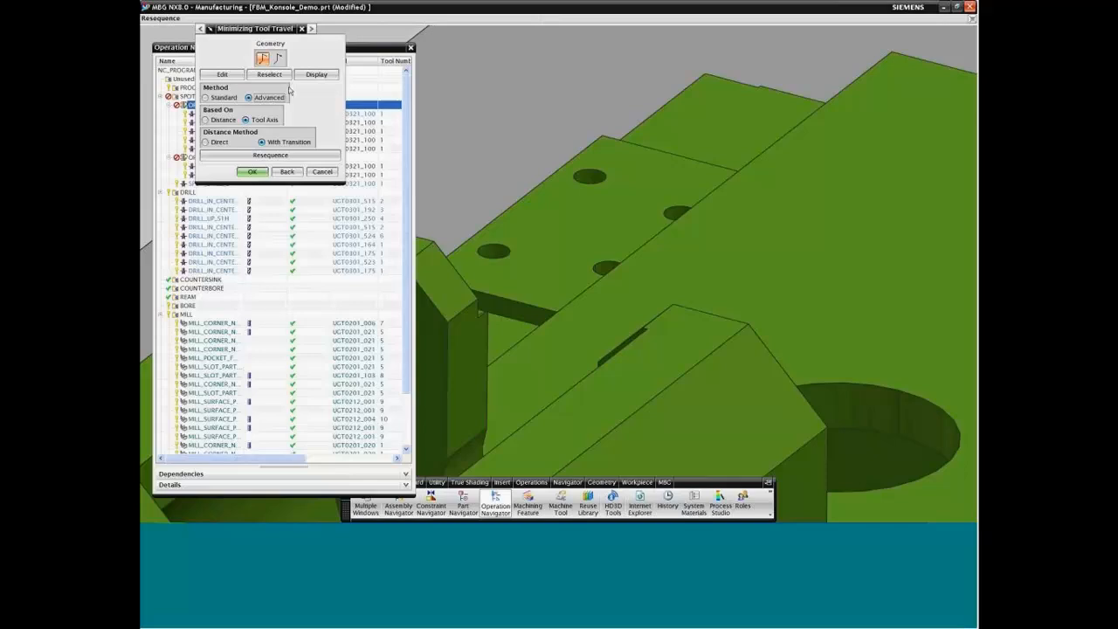
Step: Resequence the features using the Advanced method, Tool Axis and With Transition, and generate the OPTIMIZED_NC tool path
{"action": "left_click", "coordinate": [269, 156]}
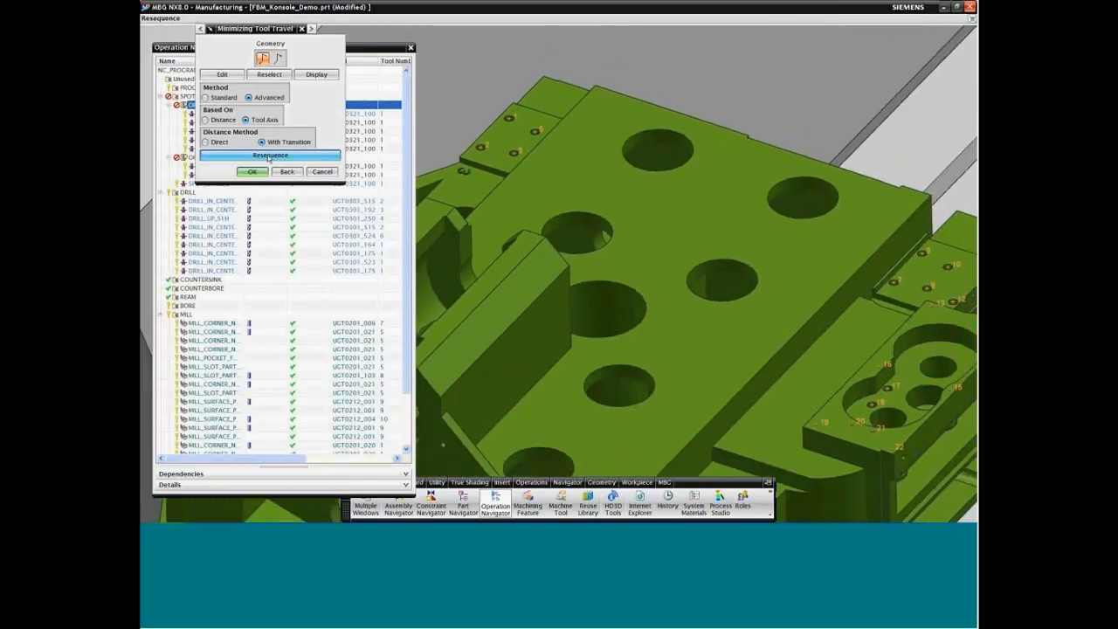
{"action": "left_click", "coordinate": [252, 172]}
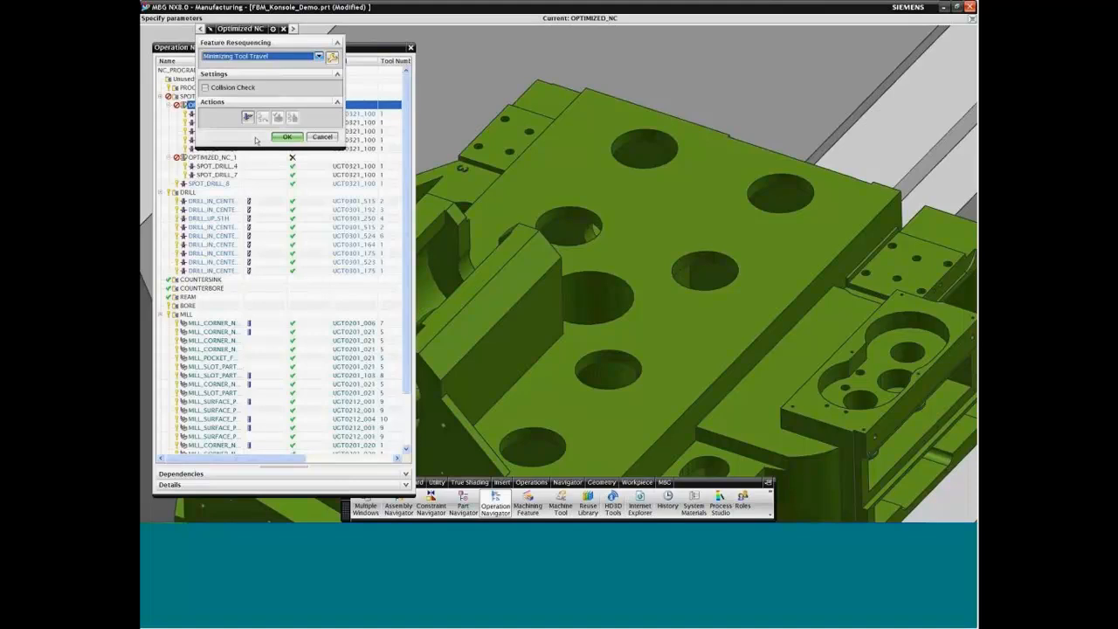
{"action": "left_click", "coordinate": [248, 118]}
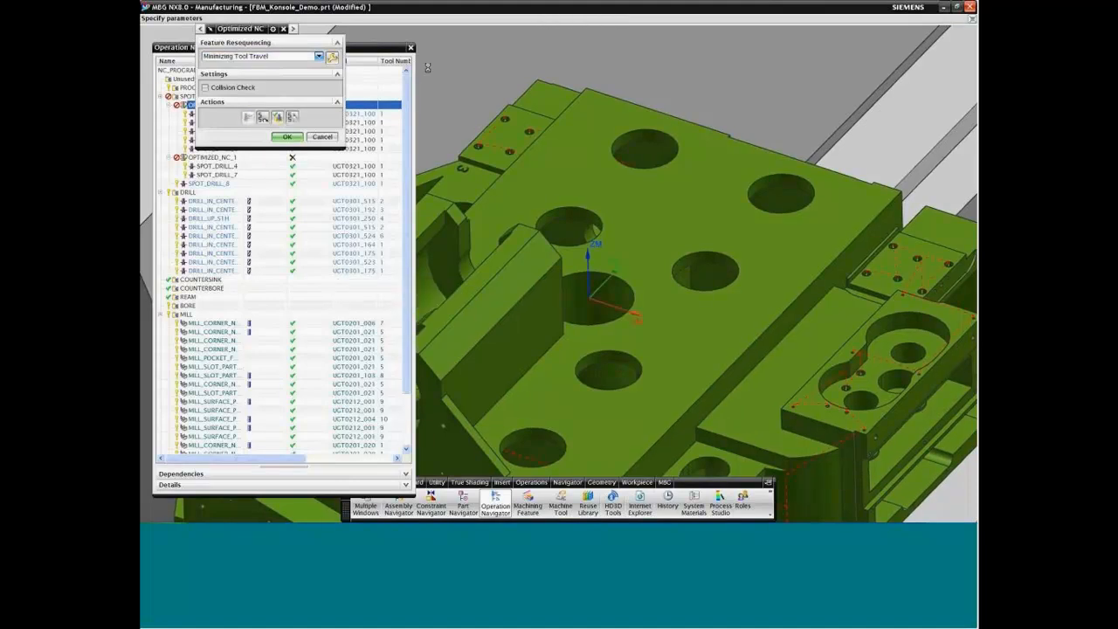
{"action": "left_click", "coordinate": [287, 137]}
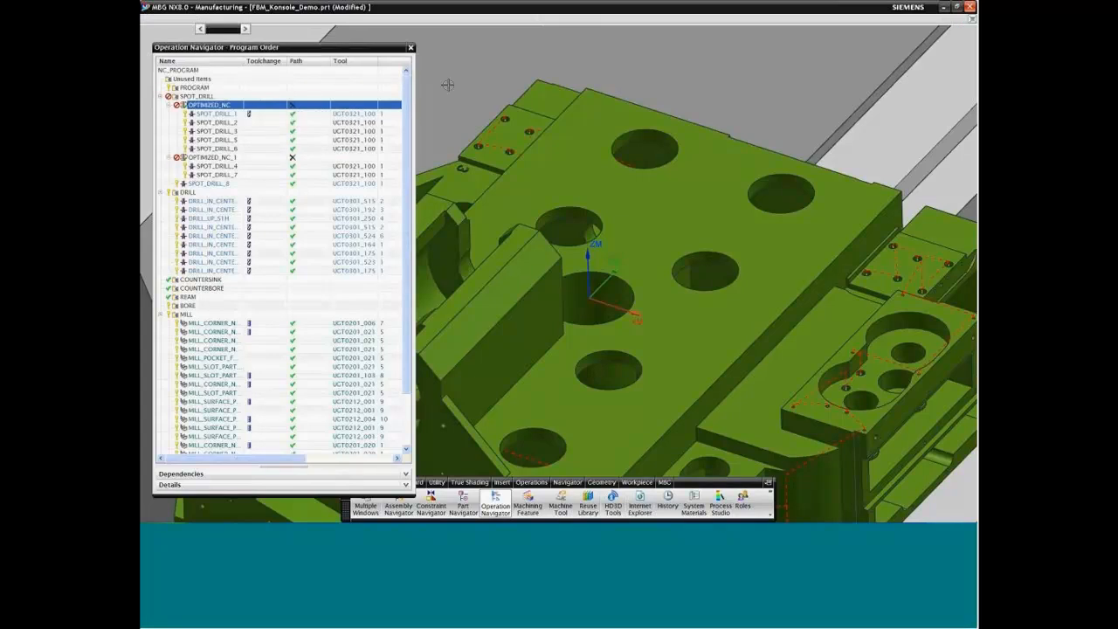
Step: Generate the tool path of the OPTIMIZED_NC_1 group and accept it
{"action": "scroll", "coordinate": [723, 389], "scroll_direction": "down", "scroll_amount": 3}
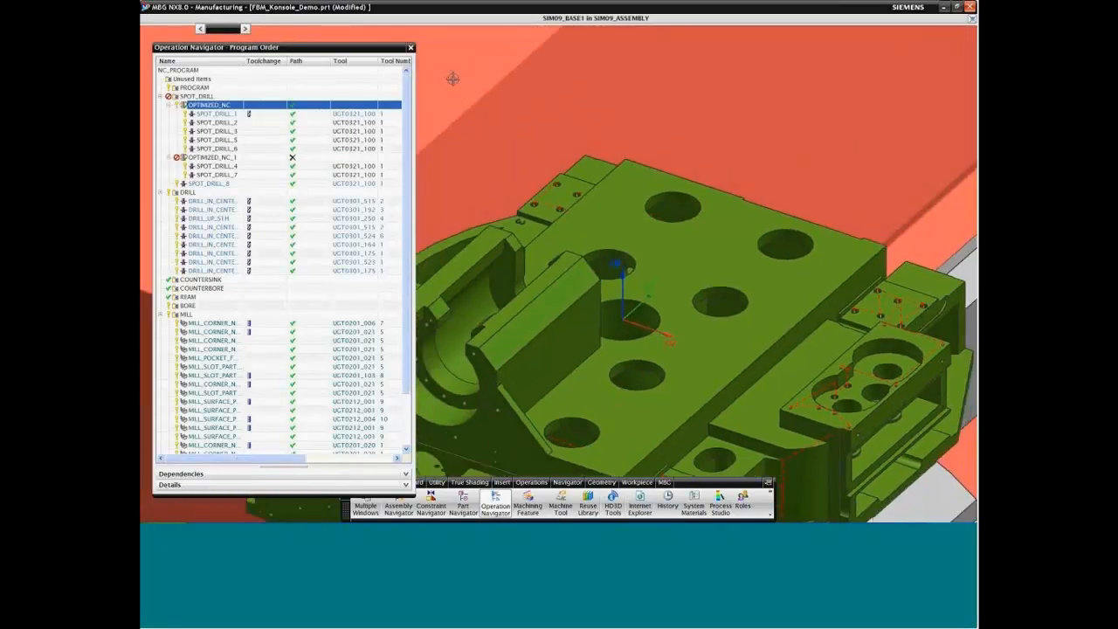
{"action": "middle_click_drag", "start_coordinate": [723, 418], "coordinate": [720, 400]}
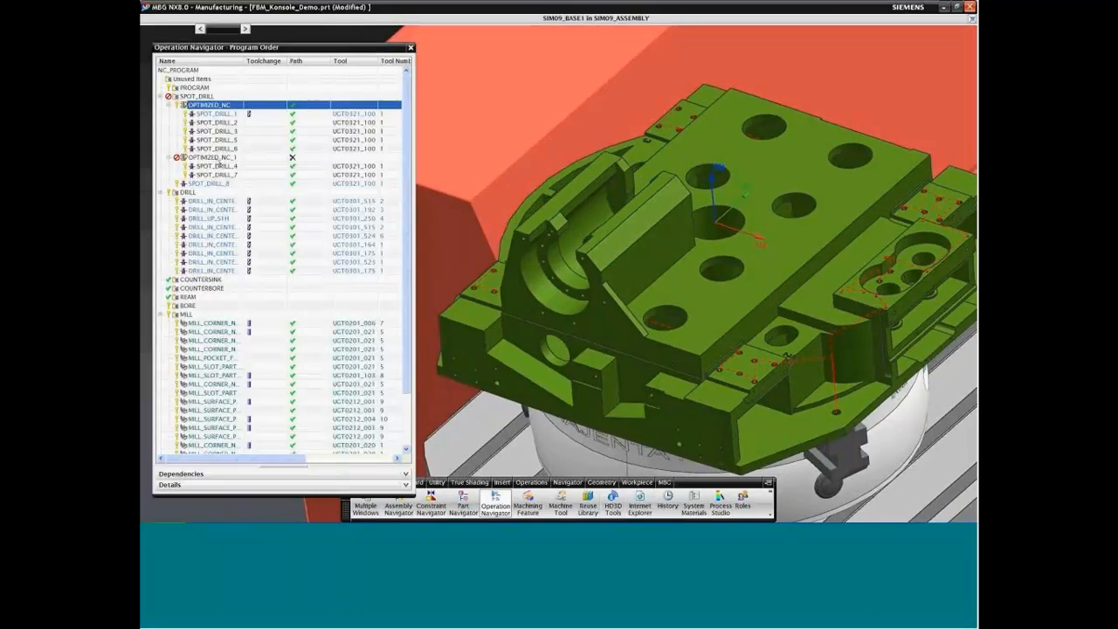
{"action": "left_click", "coordinate": [214, 157]}
{"action": "right_click", "coordinate": [220, 161]}
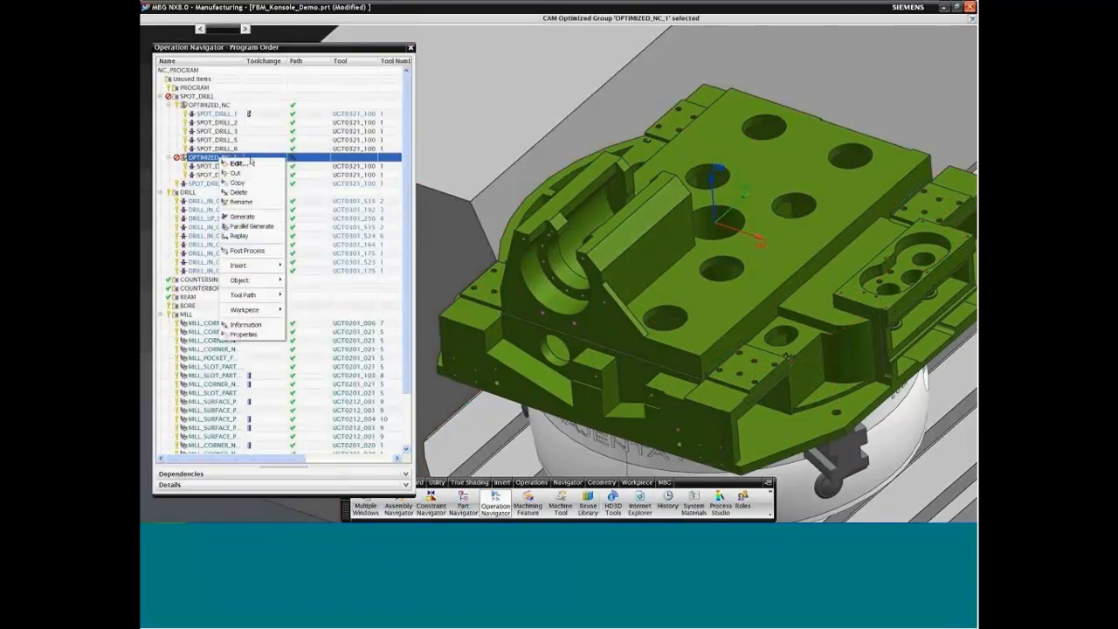
{"action": "left_click", "coordinate": [248, 216]}
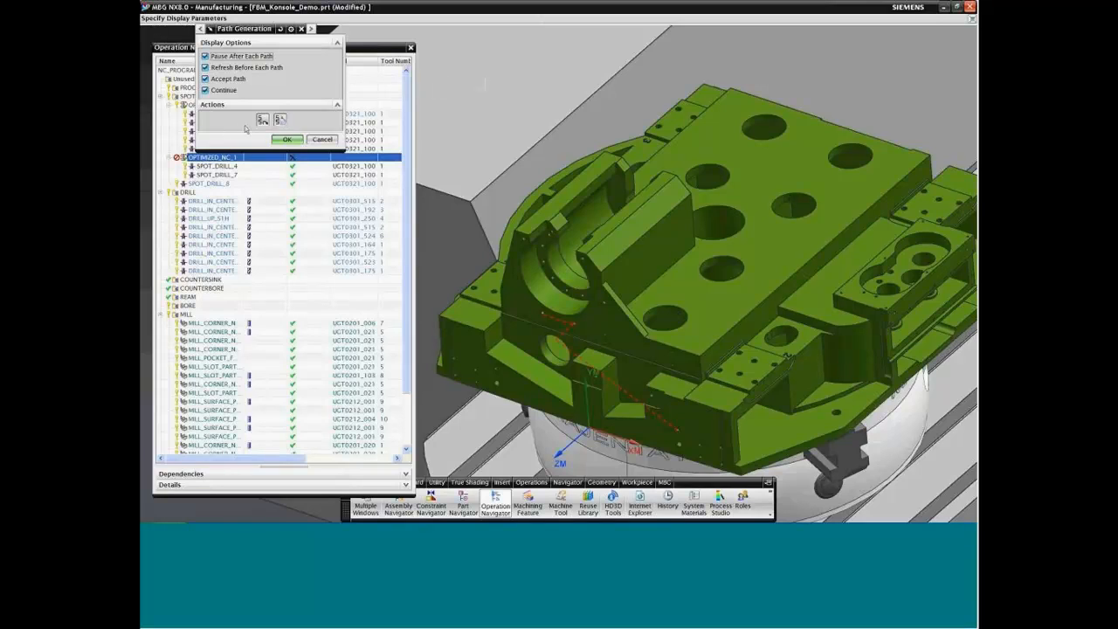
{"action": "left_click", "coordinate": [285, 141]}
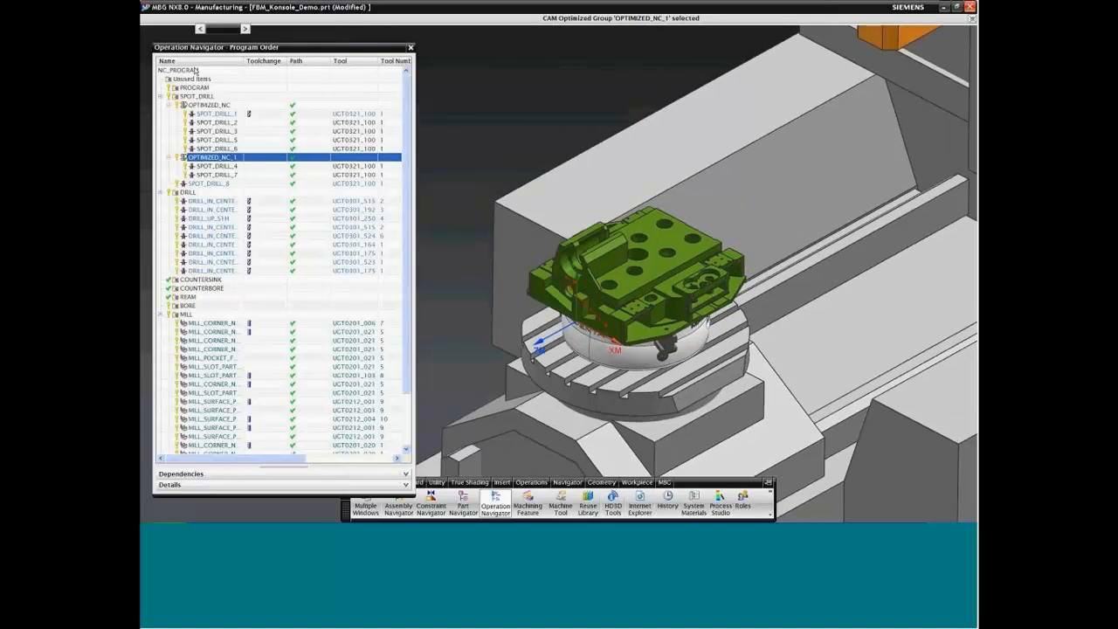
Step: Narrow the Operation Navigator and open the tool path simulation of the MILL group with 3D material removal shown
{"action": "left_click", "coordinate": [458, 80]}
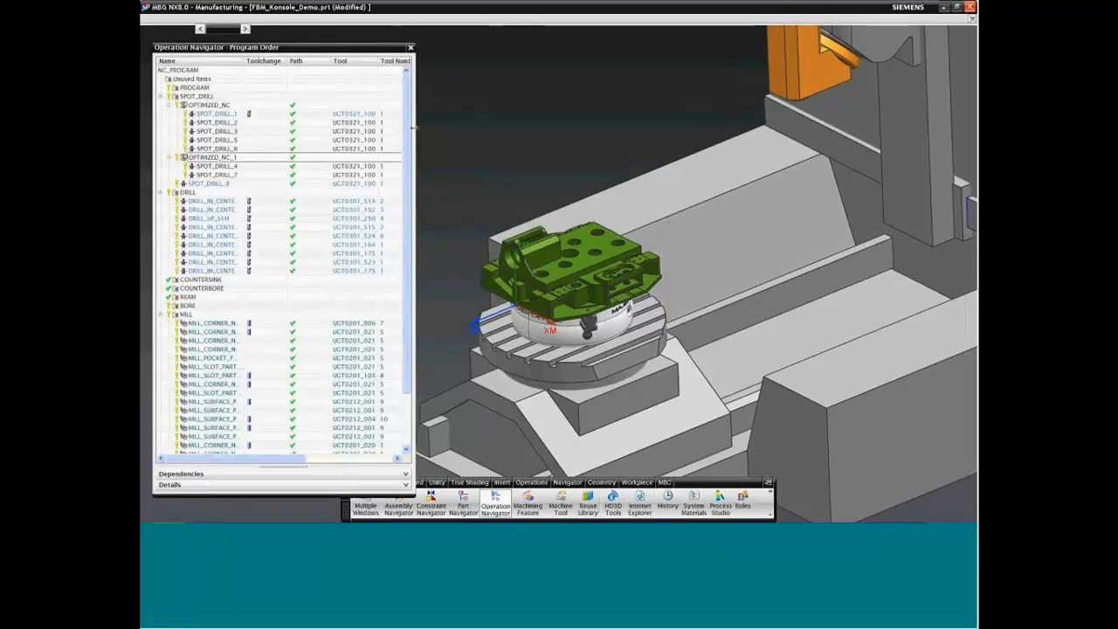
{"action": "left_click_drag", "start_coordinate": [411, 133], "coordinate": [330, 131]}
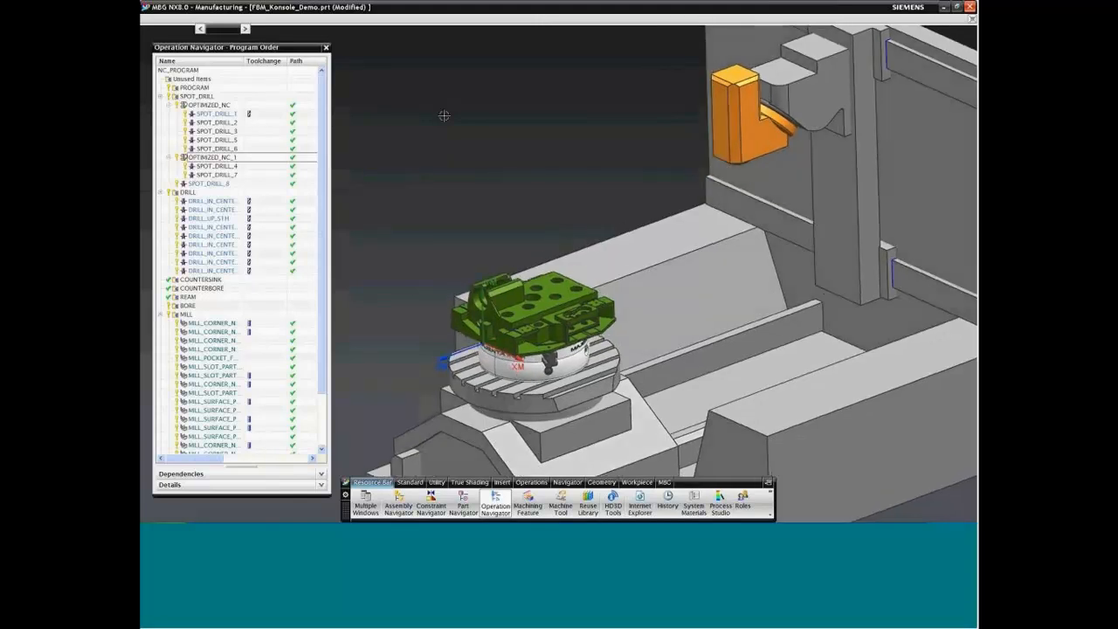
{"action": "left_click", "coordinate": [204, 319]}
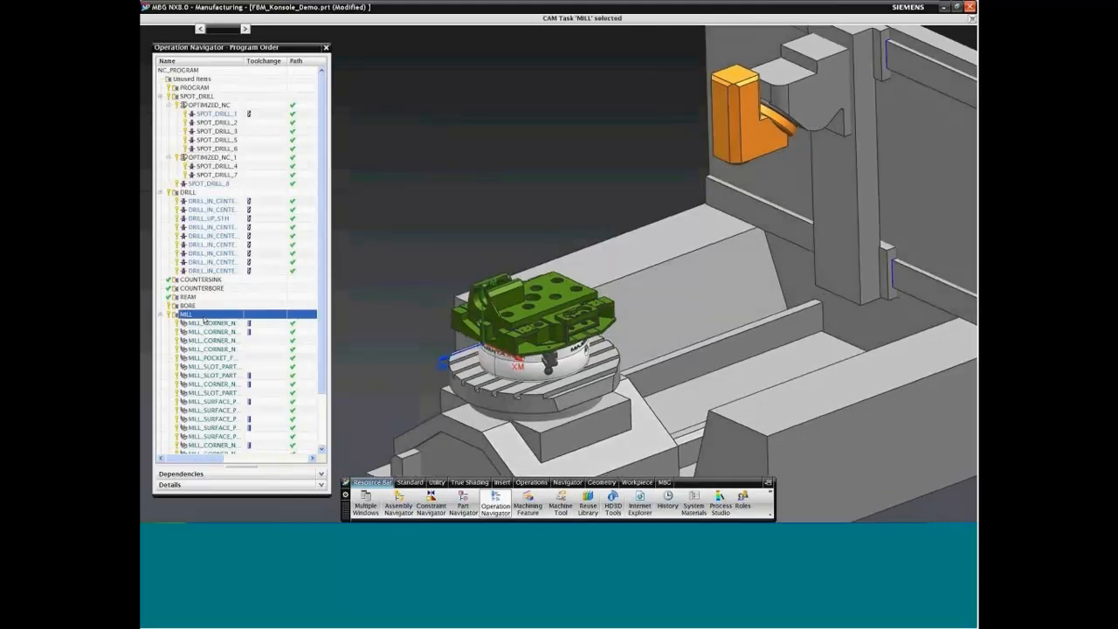
{"action": "right_click", "coordinate": [205, 319]}
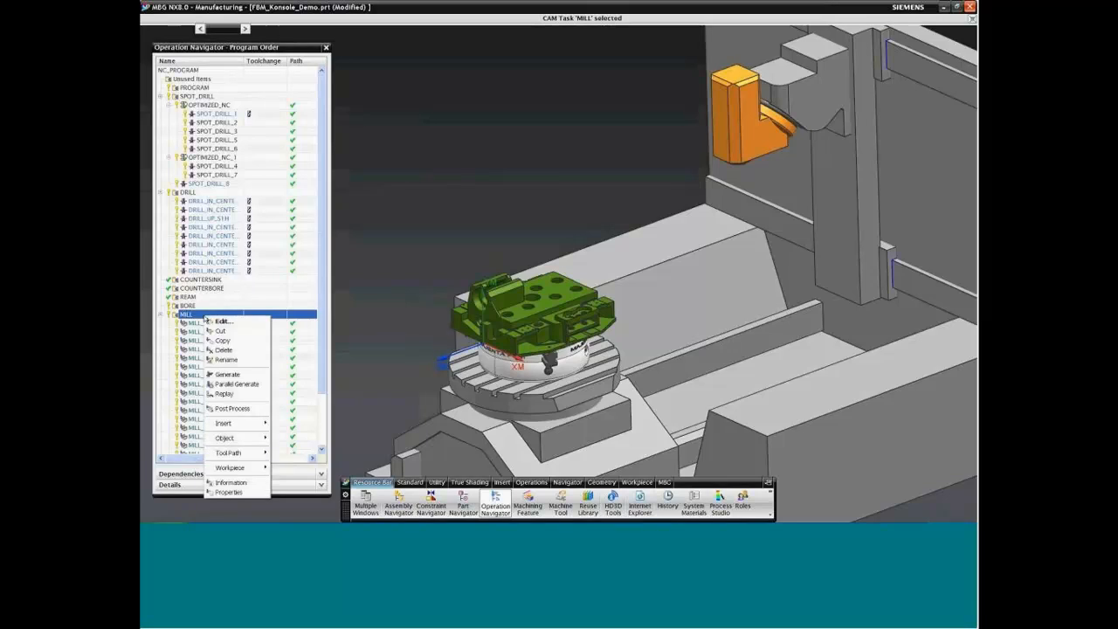
{"action": "mouse_move", "coordinate": [229, 452]}
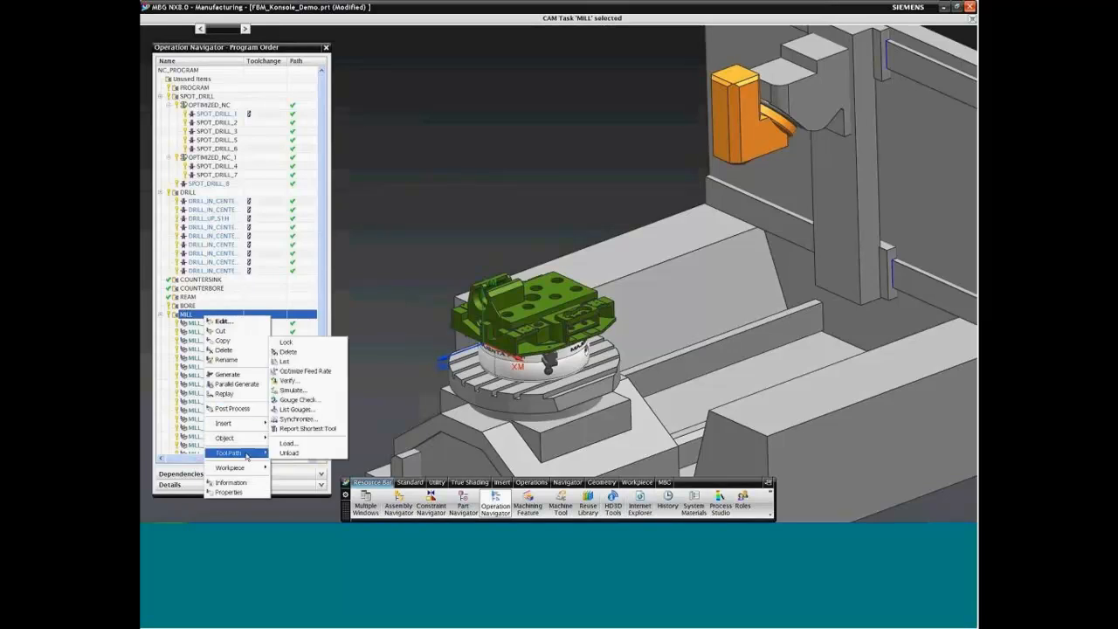
{"action": "left_click", "coordinate": [301, 390]}
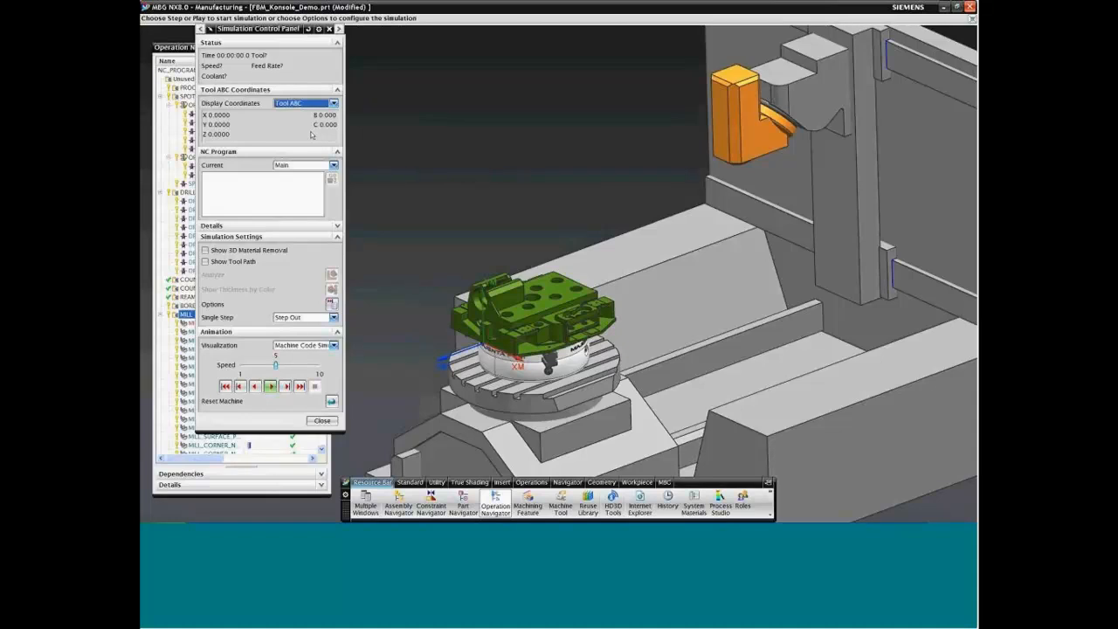
{"action": "left_click", "coordinate": [205, 251]}
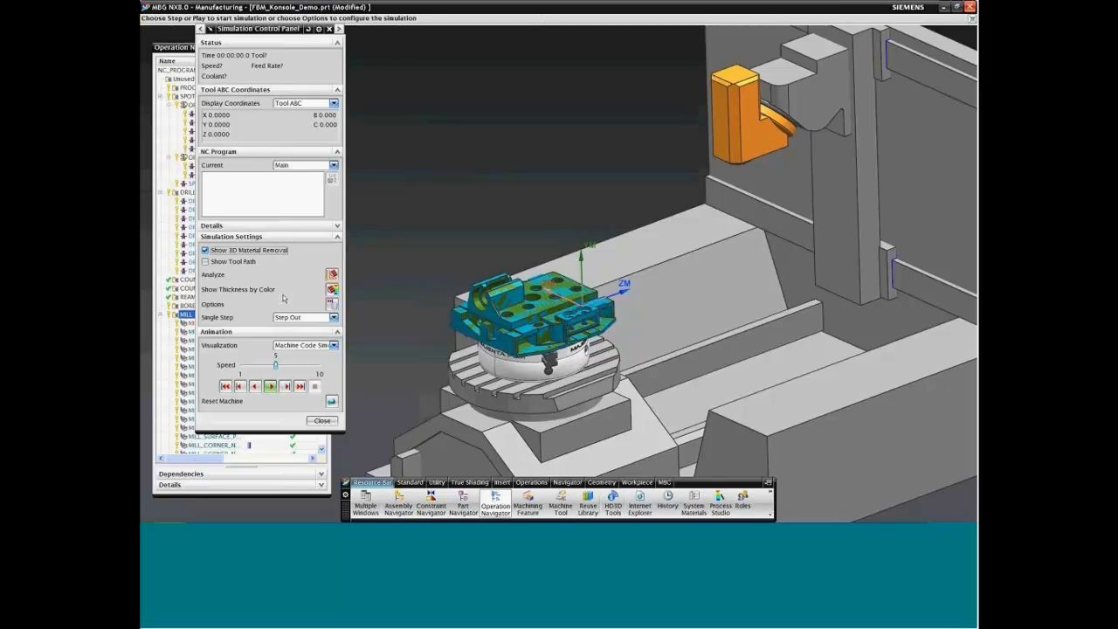
Step: Turn on collision detection in the simulation options to review its collision pairs, and accept the options with detection set back to Off
{"action": "left_click", "coordinate": [331, 303]}
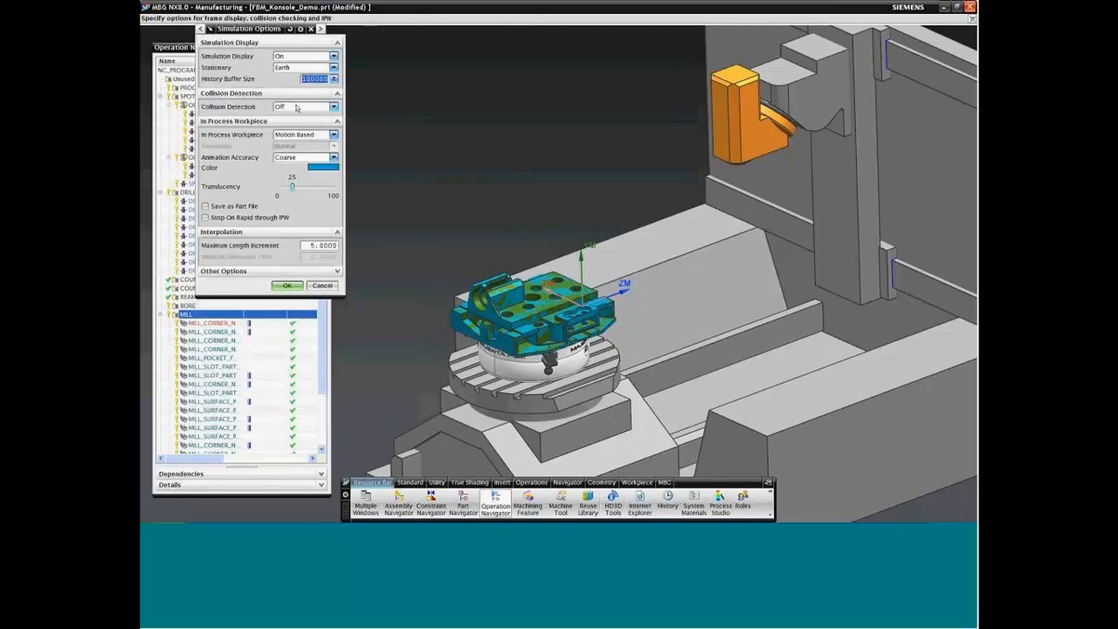
{"action": "left_click", "coordinate": [298, 106]}
{"action": "left_click", "coordinate": [297, 126]}
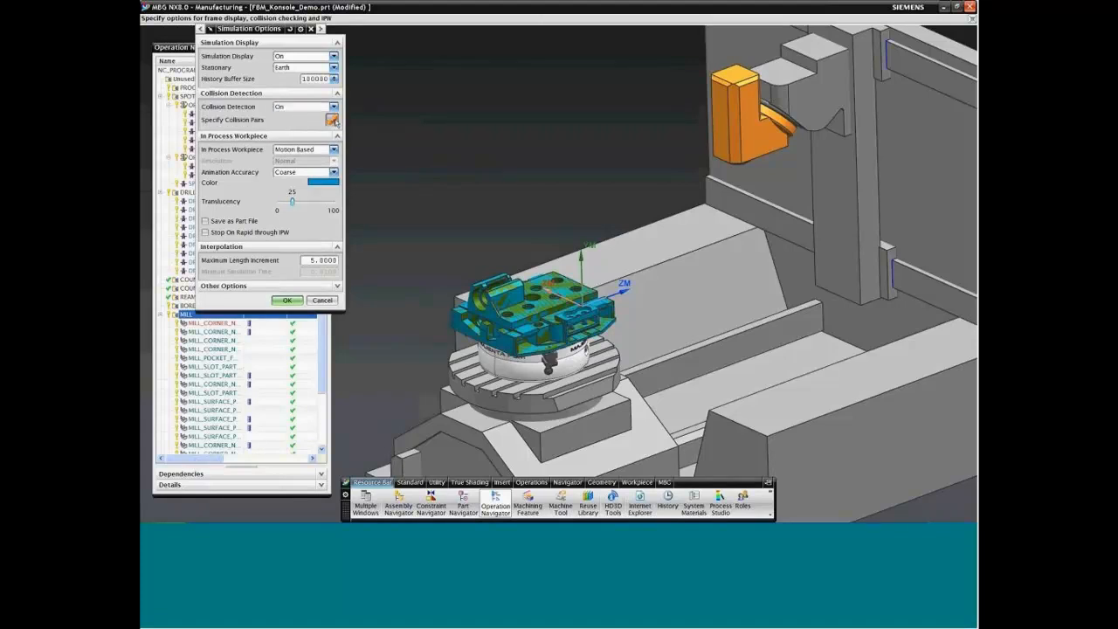
{"action": "left_click", "coordinate": [333, 121]}
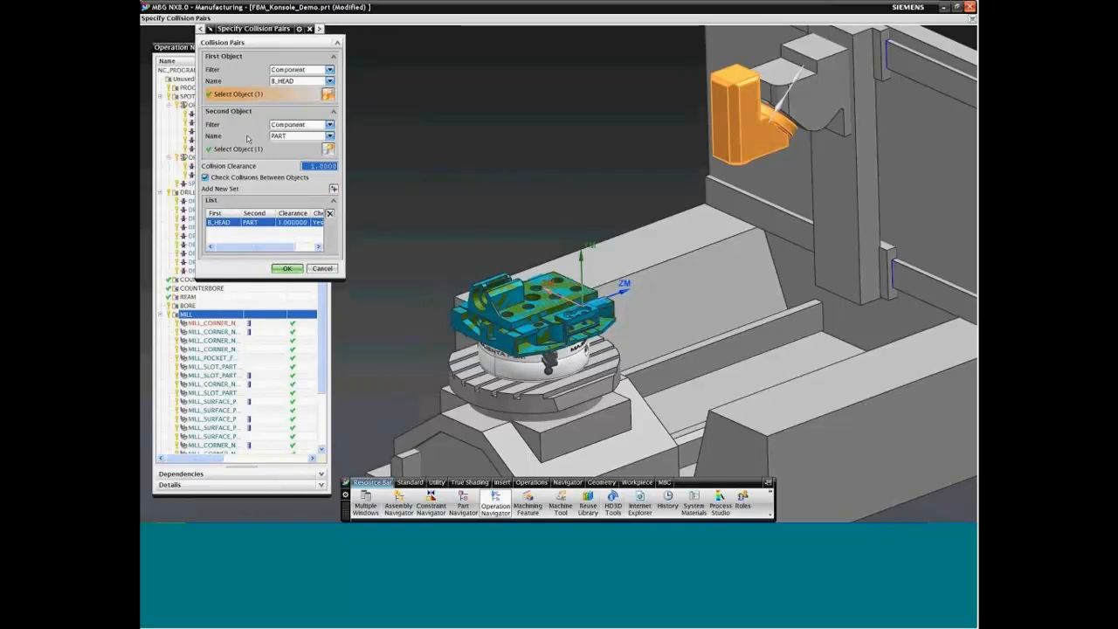
{"action": "left_click", "coordinate": [322, 273]}
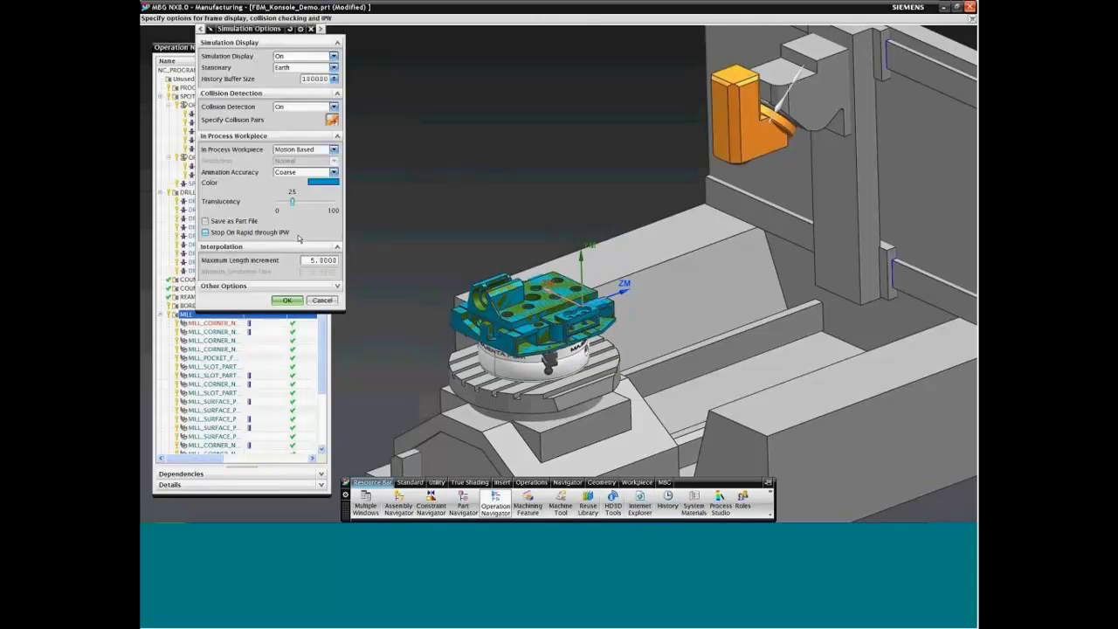
{"action": "left_click", "coordinate": [309, 107]}
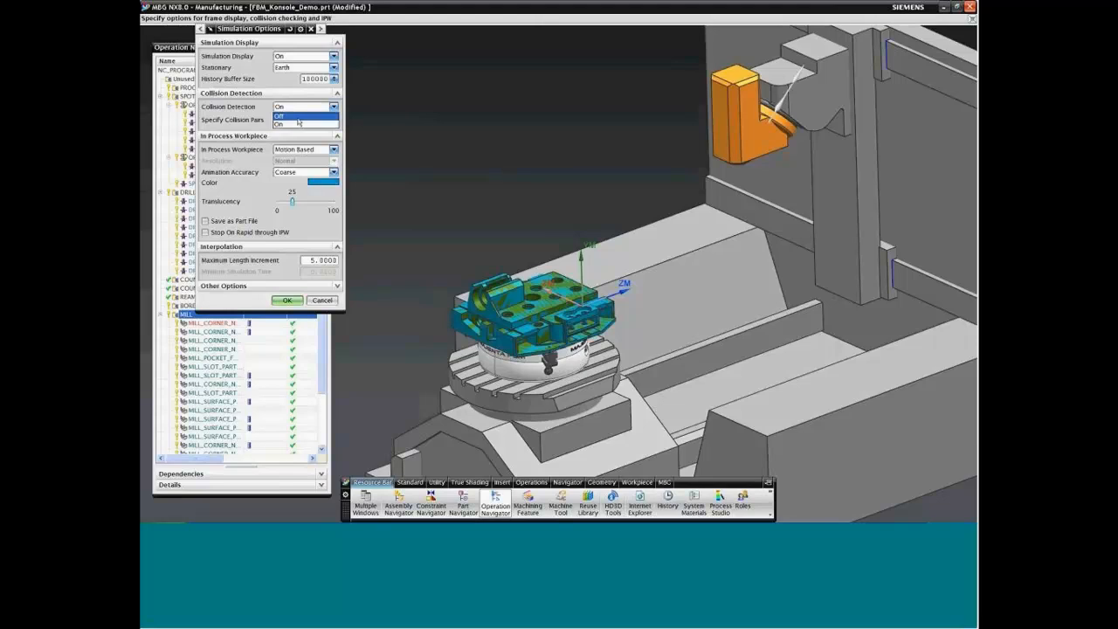
{"action": "left_click", "coordinate": [296, 127]}
{"action": "left_click", "coordinate": [288, 286]}
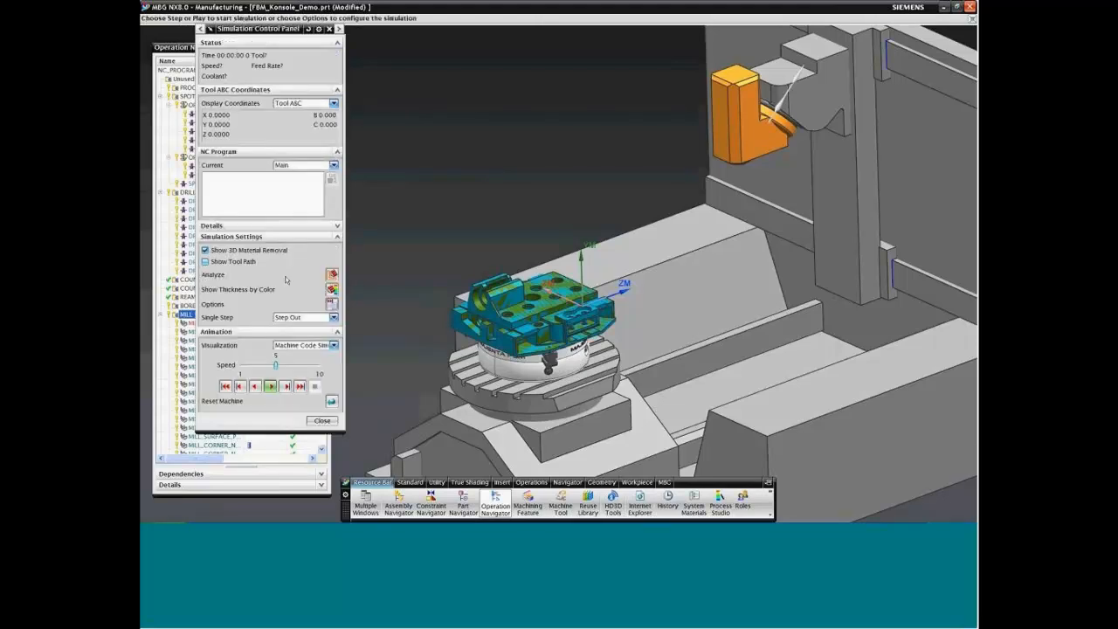
Step: Set the simulation's visualization to Machine Code Simulate and its animation speed to 8
{"action": "left_click", "coordinate": [313, 345]}
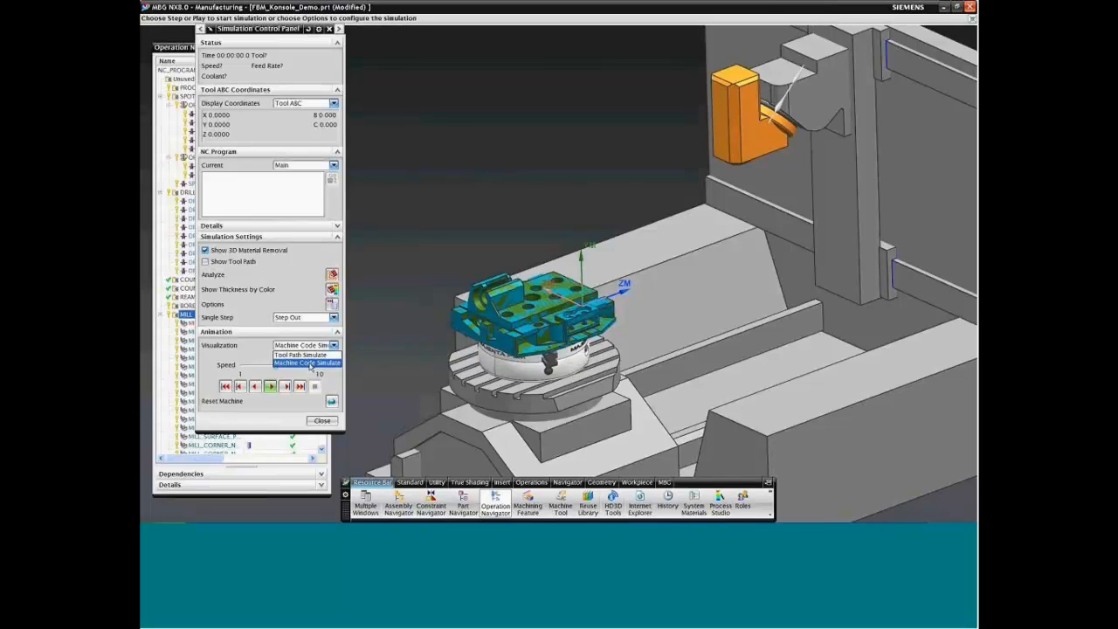
{"action": "left_click", "coordinate": [307, 363]}
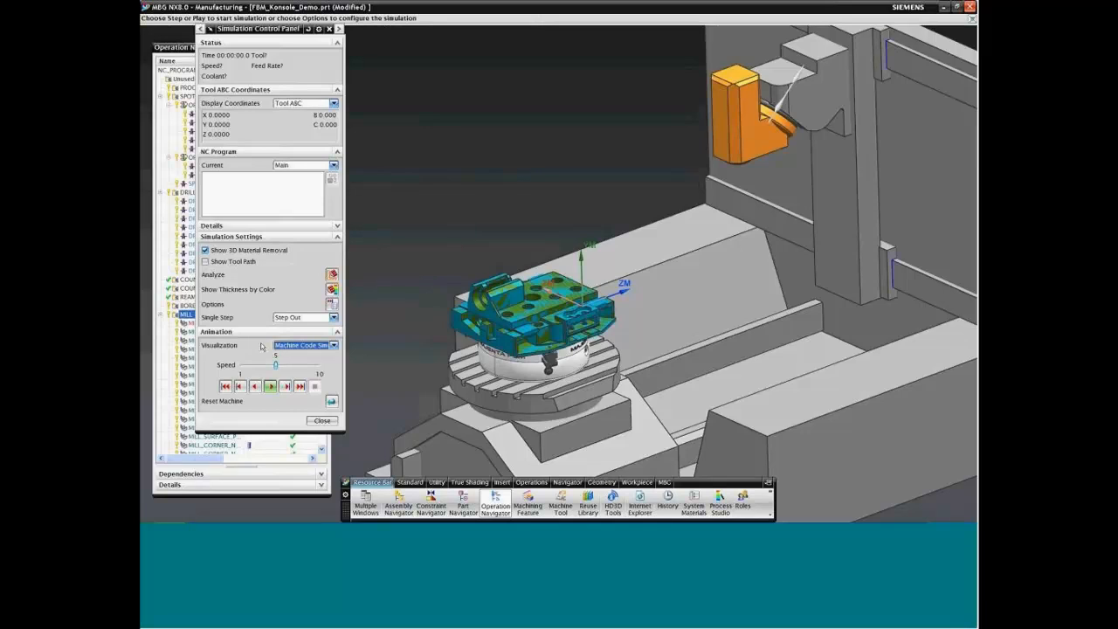
{"action": "left_click", "coordinate": [295, 366]}
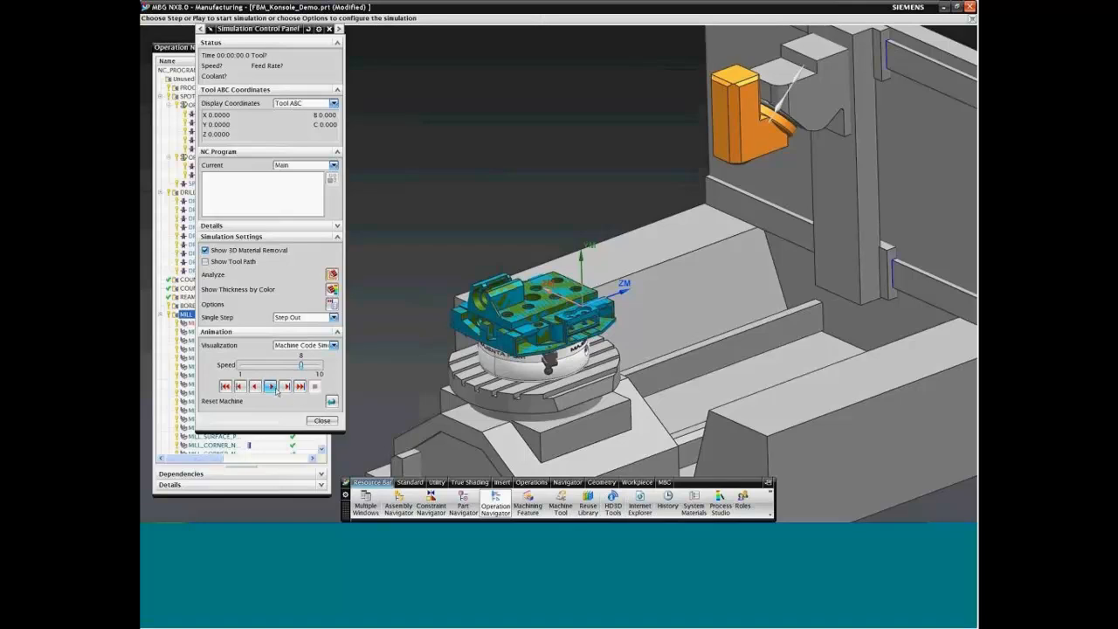
Step: Play the machine code simulation of the MILL group to watch the material removal, stop it and close the simulation
{"action": "left_click", "coordinate": [271, 387]}
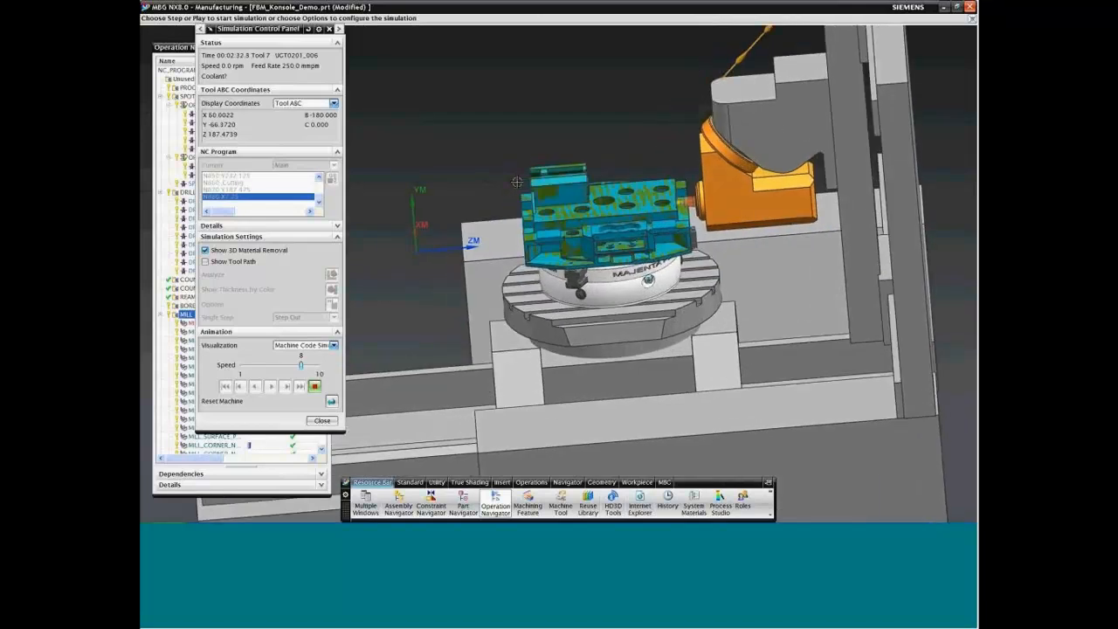
{"action": "scroll", "coordinate": [517, 182], "scroll_direction": "up", "scroll_amount": 5}
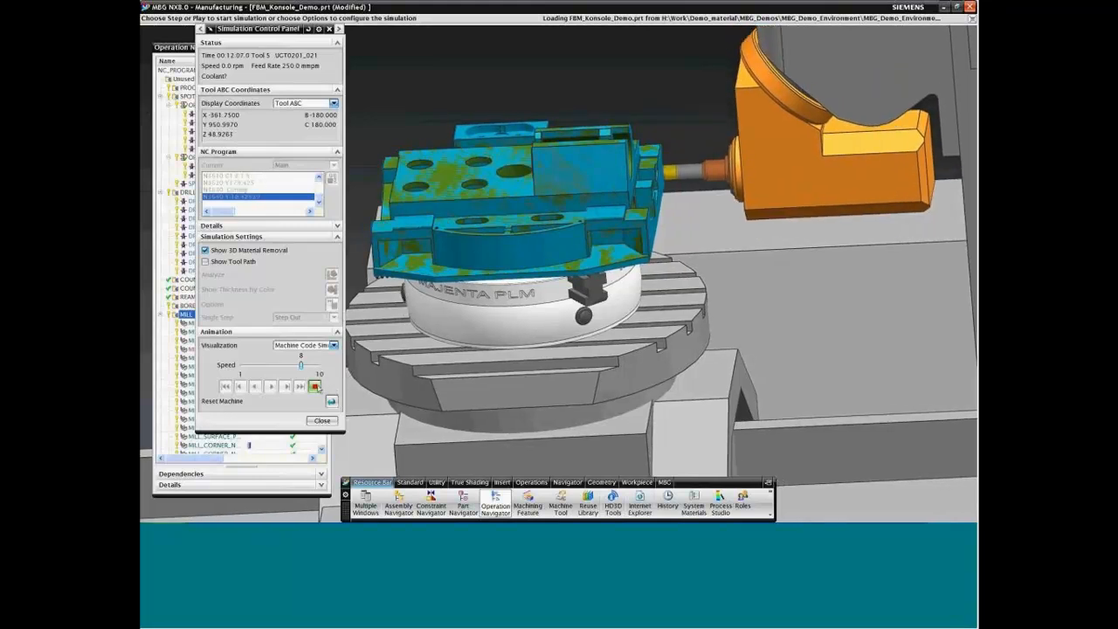
{"action": "left_click", "coordinate": [314, 386]}
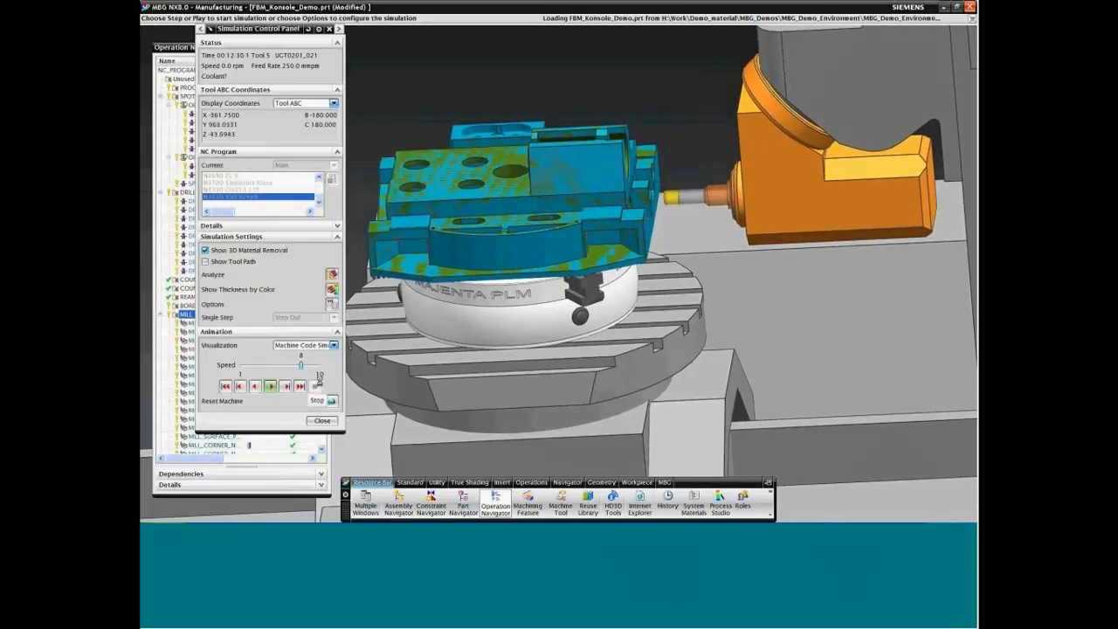
{"action": "left_click", "coordinate": [322, 421]}
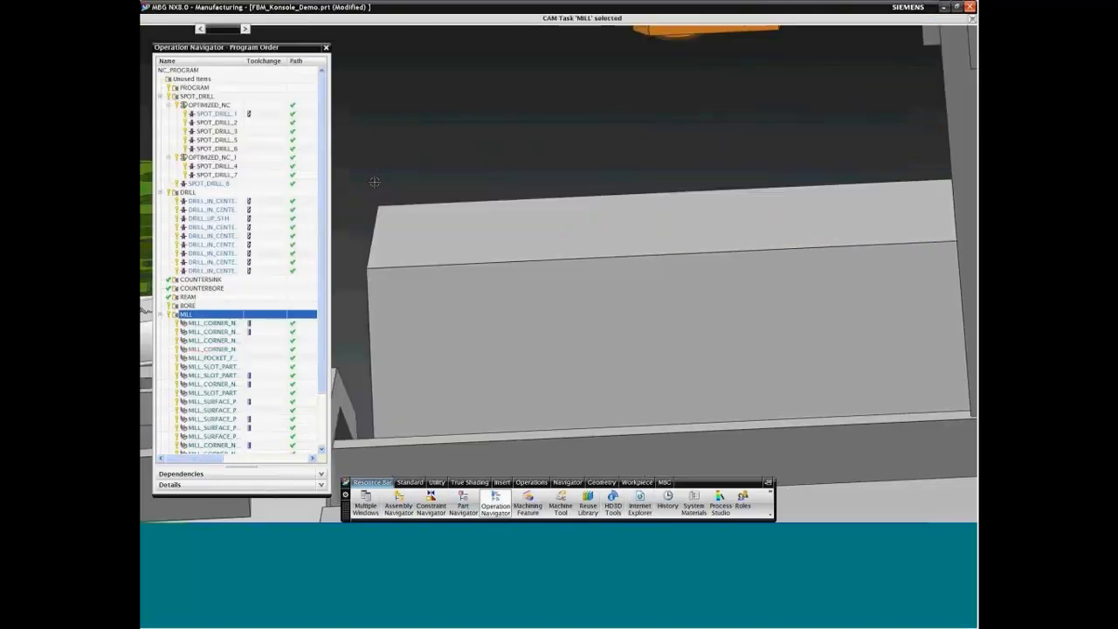